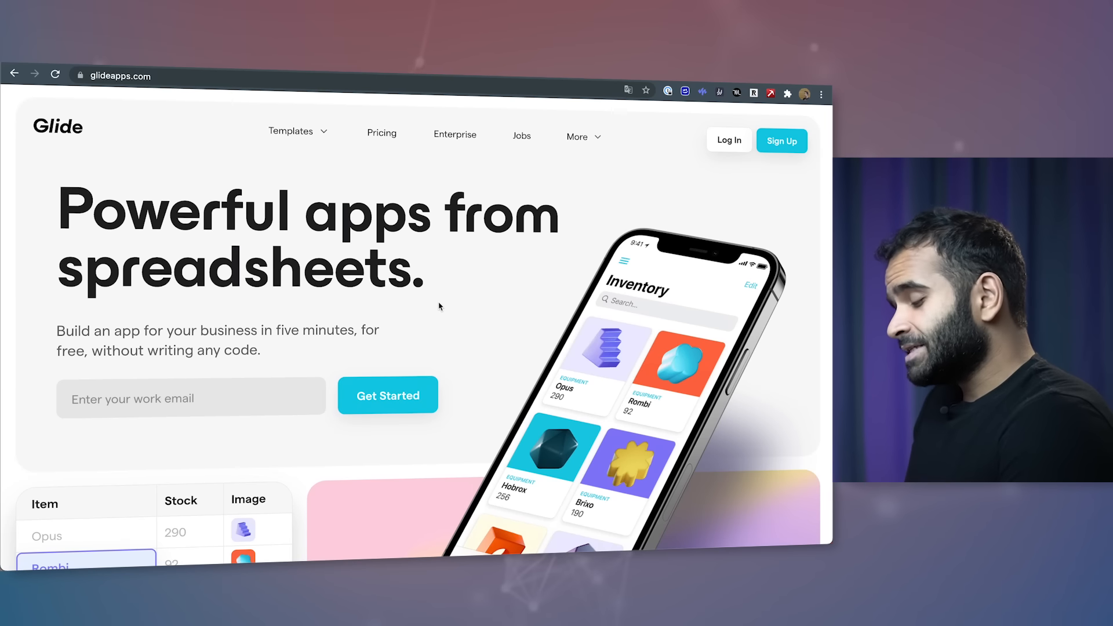
# Look over the Glide homepage introduction and highlight the "five minutes" claim about building an app.
pyautogui.scroll(-2, 439, 306)
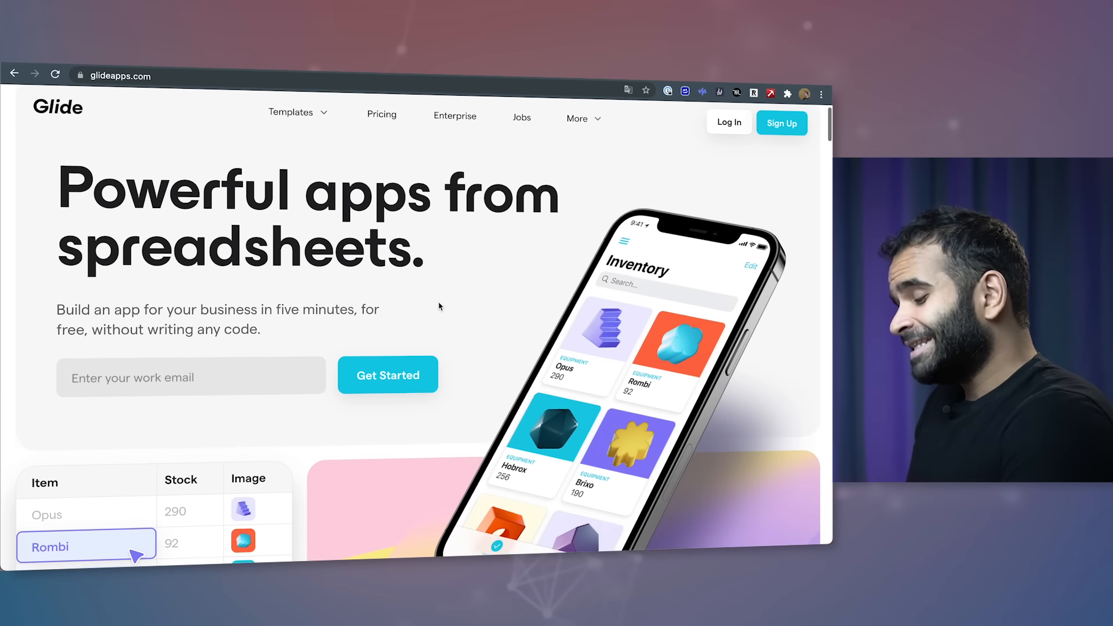
pyautogui.scroll(-1, 130, 246)
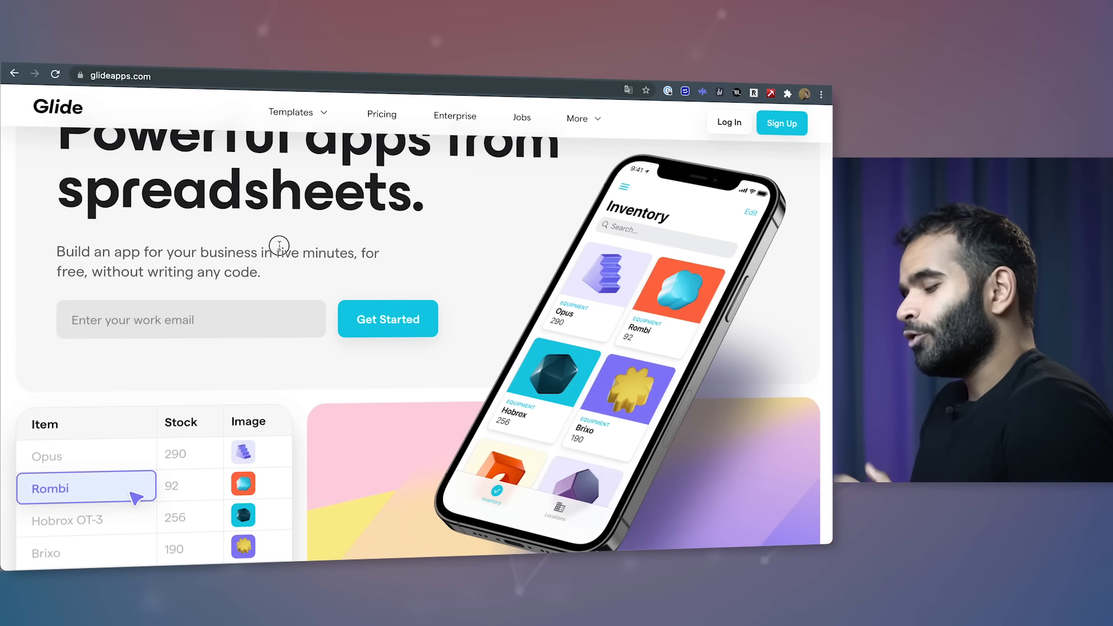
pyautogui.moveTo(278, 245); pyautogui.dragTo(358, 246)
pyautogui.scroll(-5, 440, 254)
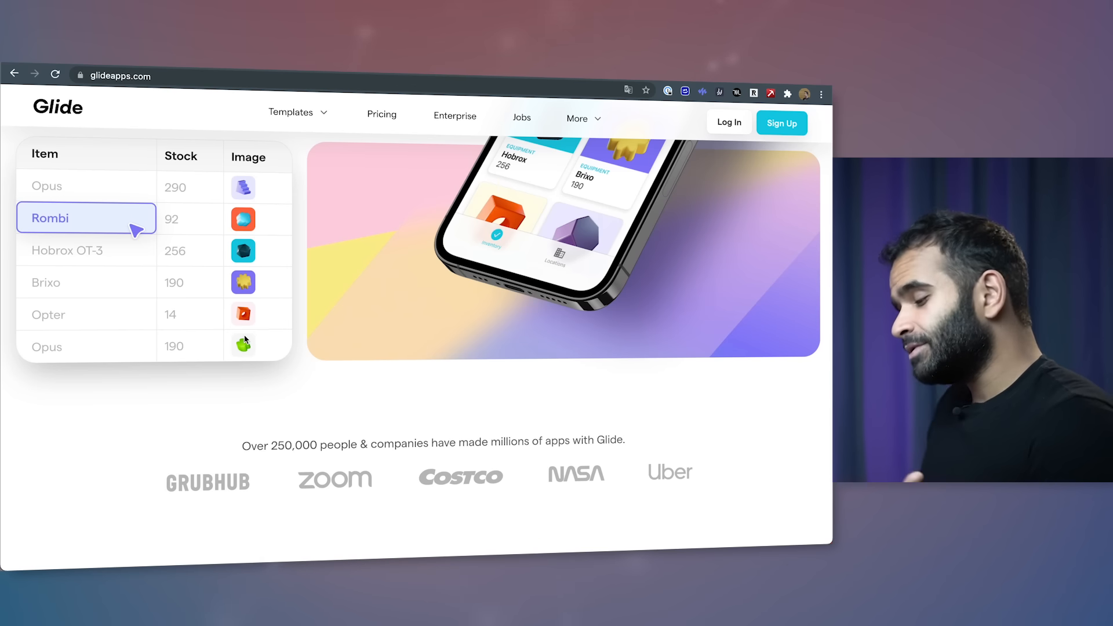
pyautogui.scroll(-5, 244, 340)
pyautogui.scroll(9, 510, 322)
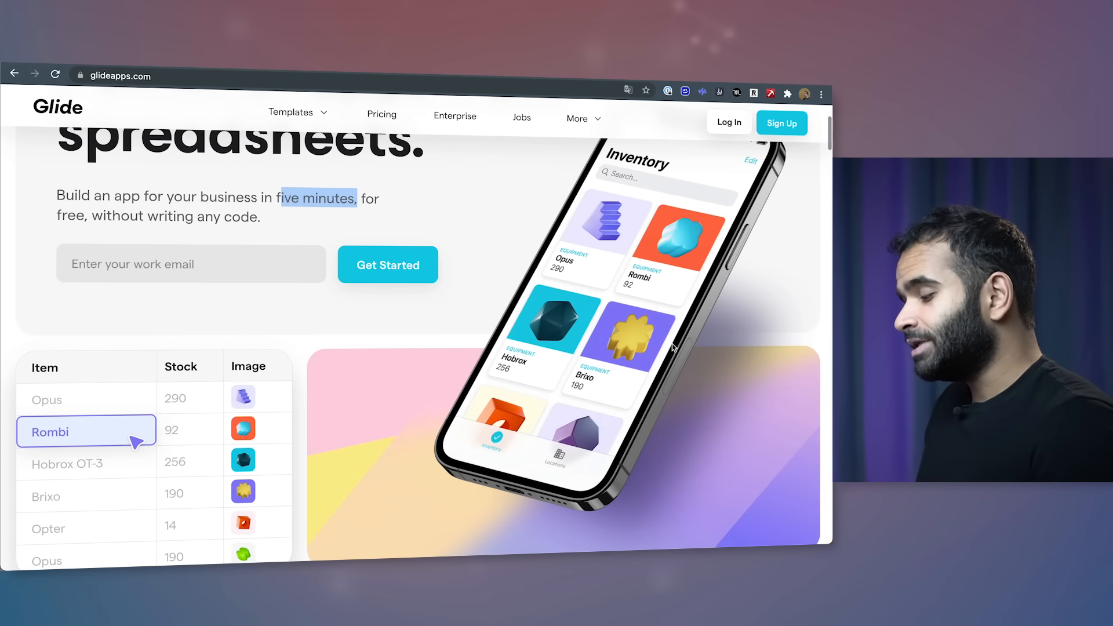
# Mark the spreadsheet's item column and rows and the corresponding cards in the phone mockup with temporary rectangles.
pyautogui.hotkey('alt', 'Tab')
pyautogui.moveTo(148, 325); pyautogui.dragTo(239, 548)
pyautogui.press('Escape')
pyautogui.hotkey('alt', 'Tab')
pyautogui.moveTo(547, 255); pyautogui.dragTo(584, 301)
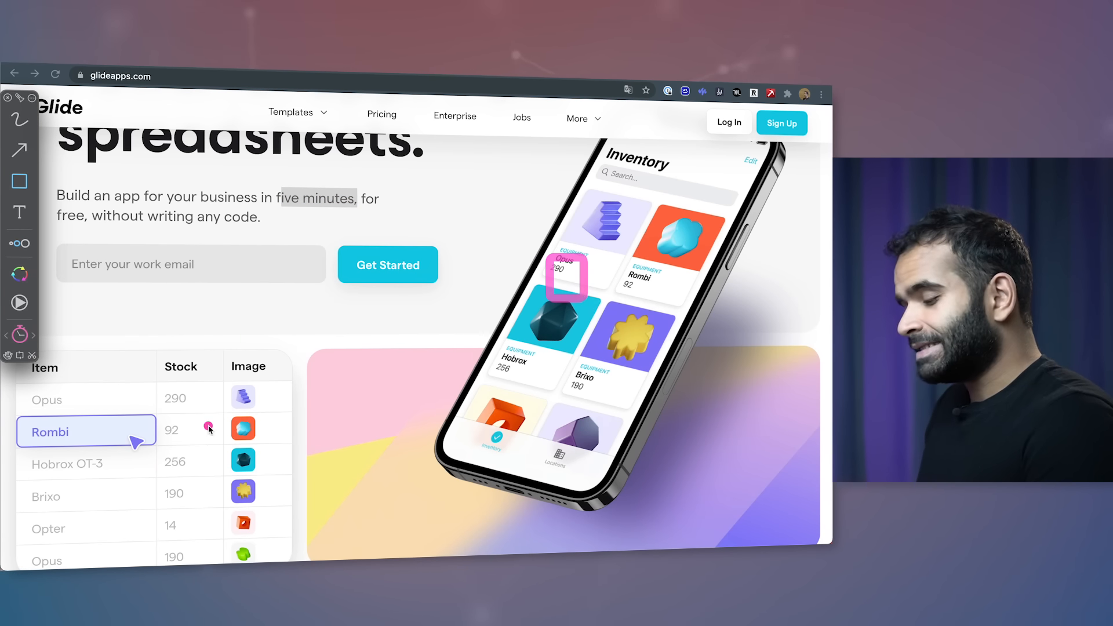
pyautogui.moveTo(40, 404); pyautogui.dragTo(174, 541)
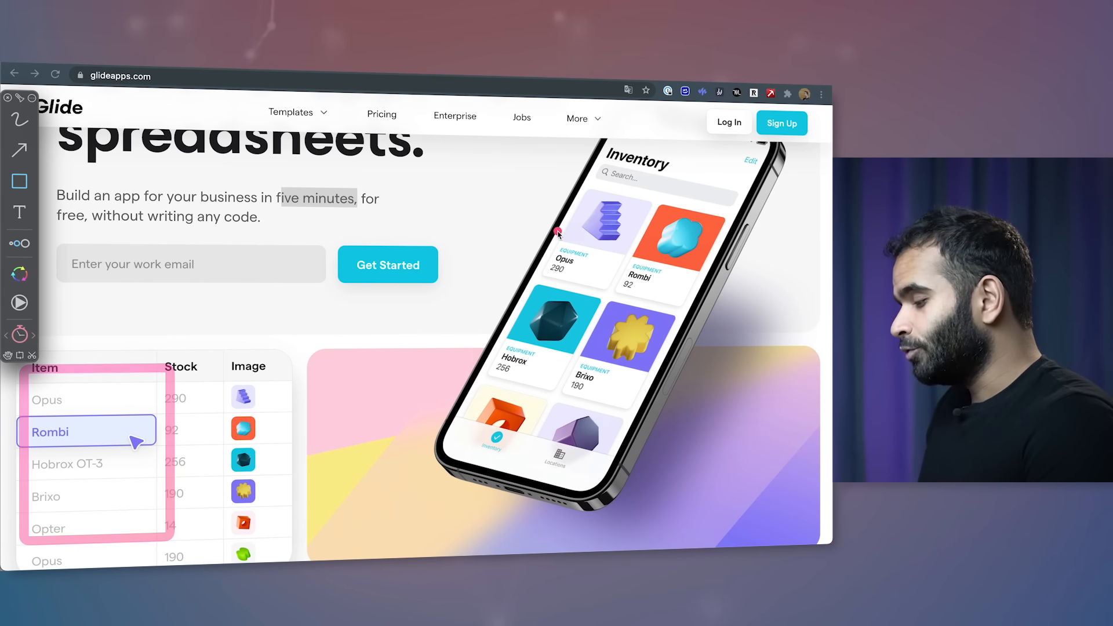
pyautogui.moveTo(482, 330); pyautogui.dragTo(538, 380)
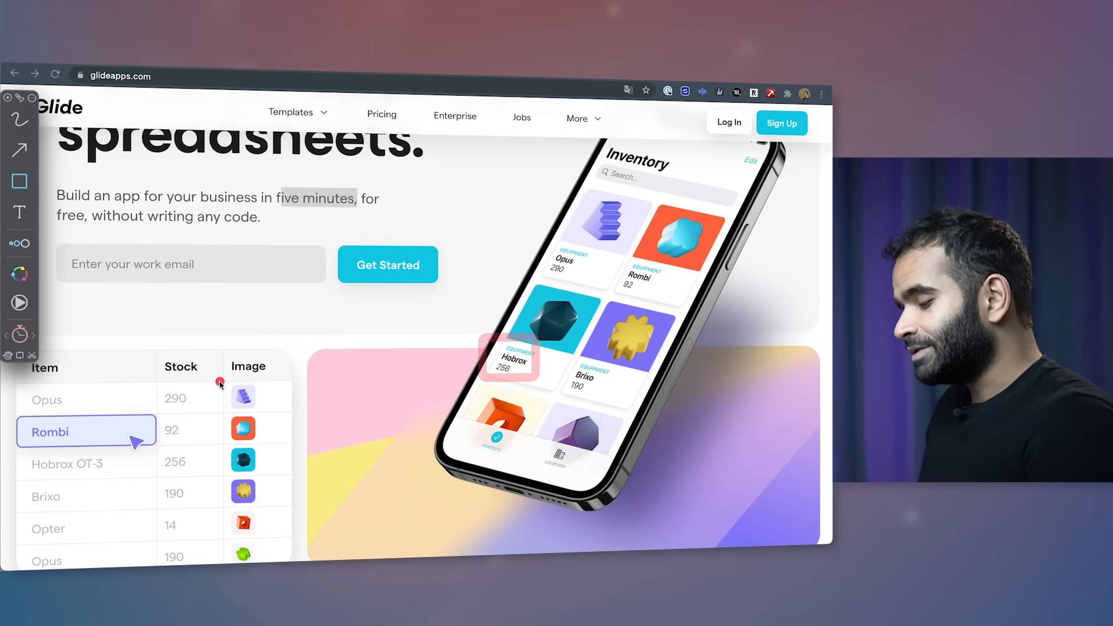
pyautogui.moveTo(219, 382); pyautogui.dragTo(295, 413)
pyautogui.moveTo(651, 193); pyautogui.dragTo(717, 306)
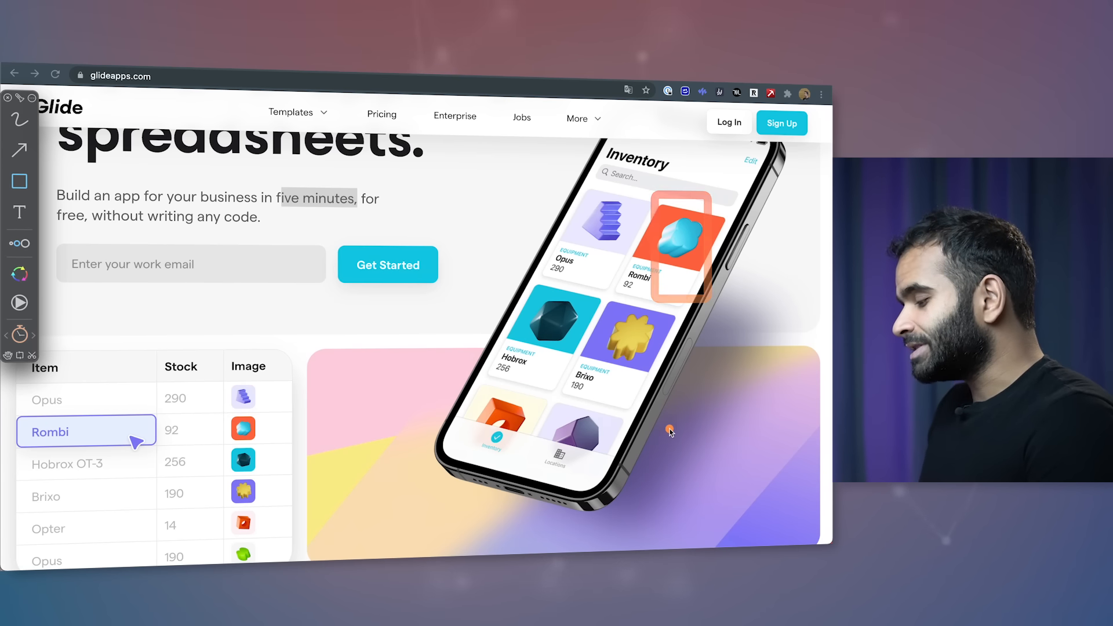
pyautogui.press('Escape')
# Review the rest of the Glide homepage, including testimonials, data sync, drag-and-drop components and the three-step build process.
pyautogui.scroll(-15, 422, 350)
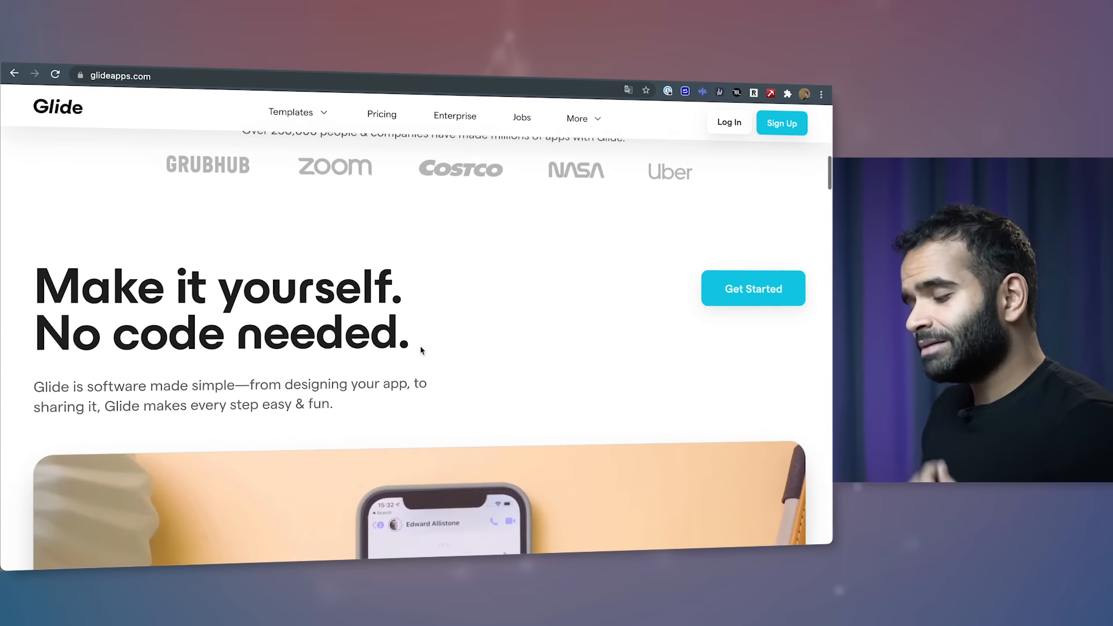
pyautogui.scroll(-15, 421, 350)
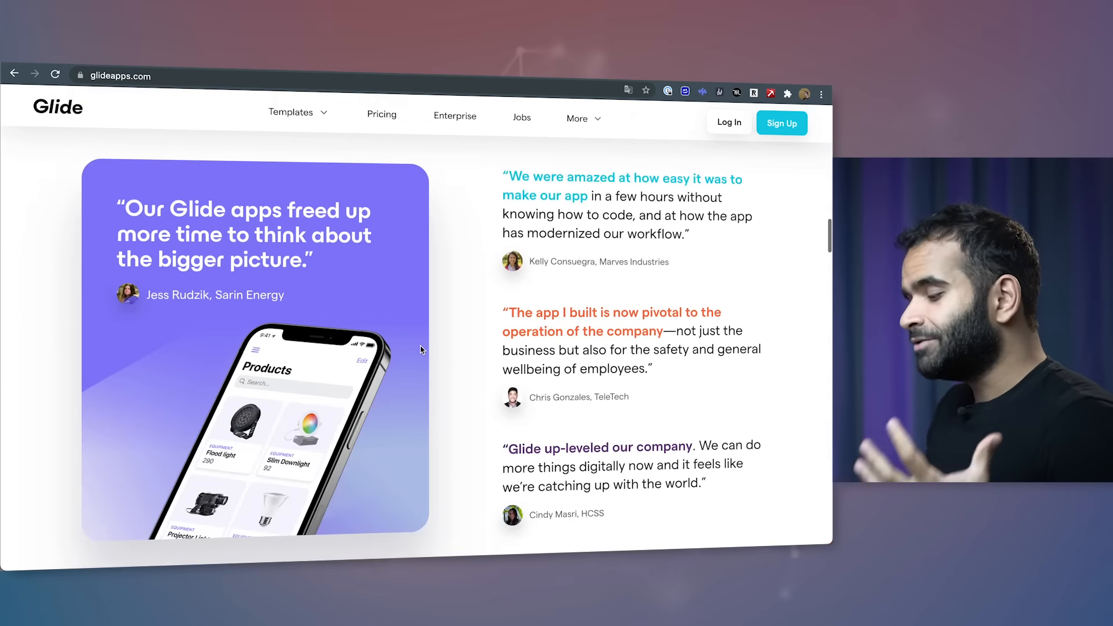
pyautogui.scroll(2, 520, 355)
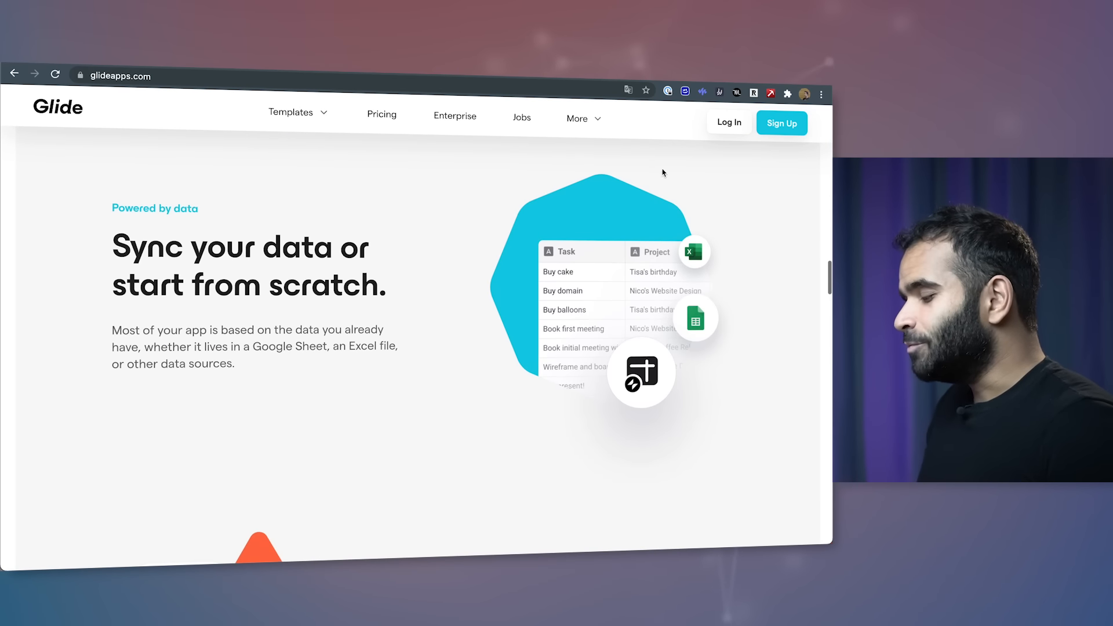
pyautogui.scroll(-7, 662, 398)
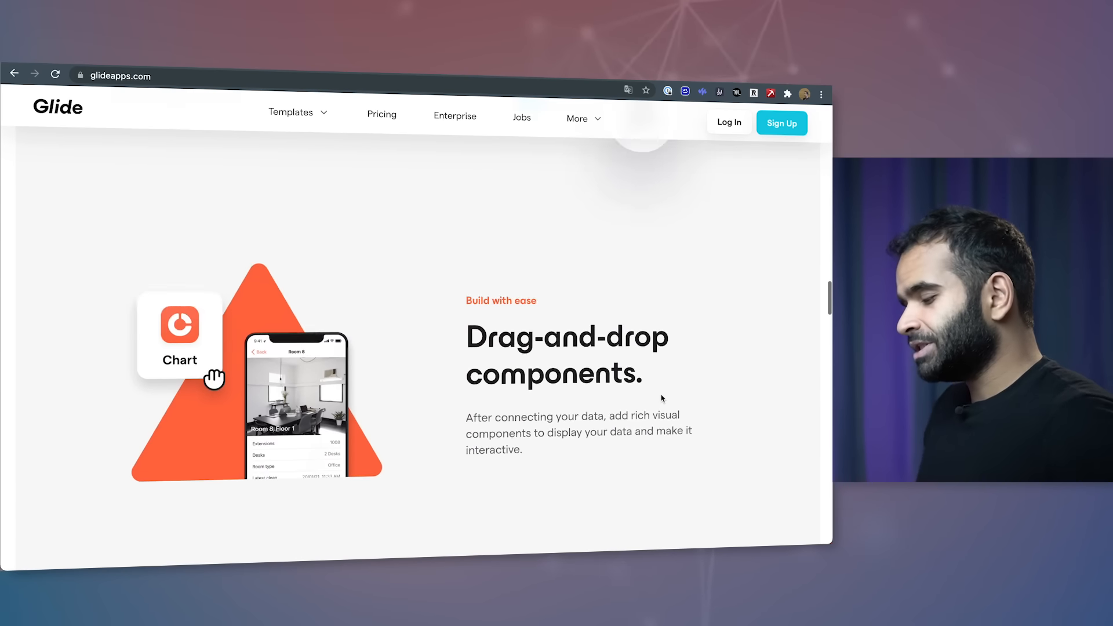
pyautogui.scroll(-15, 424, 272)
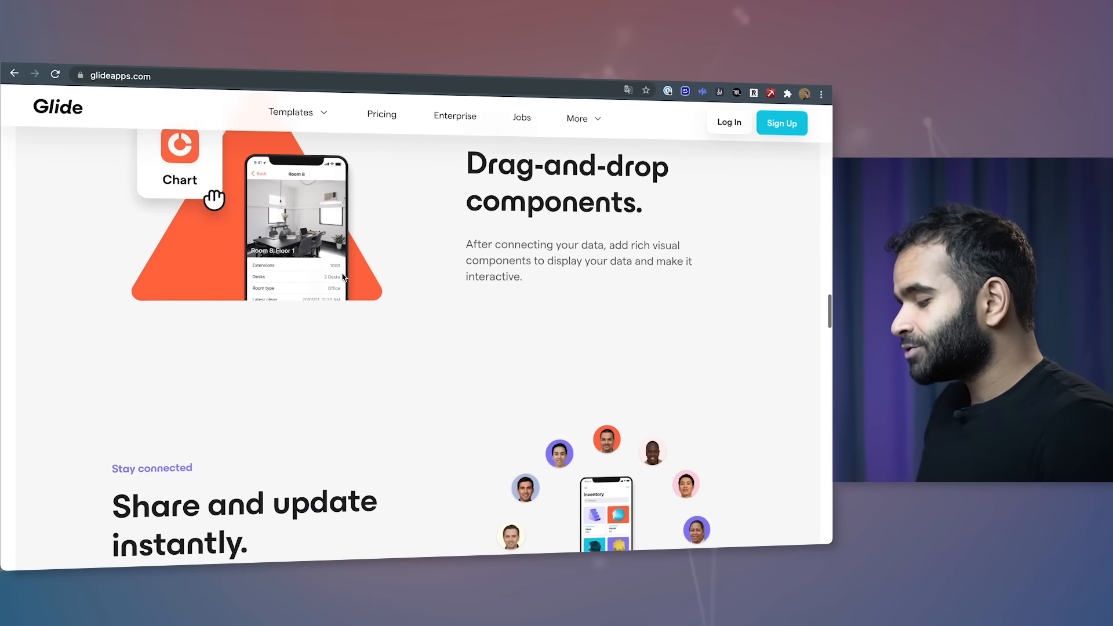
pyautogui.scroll(-2, 342, 277)
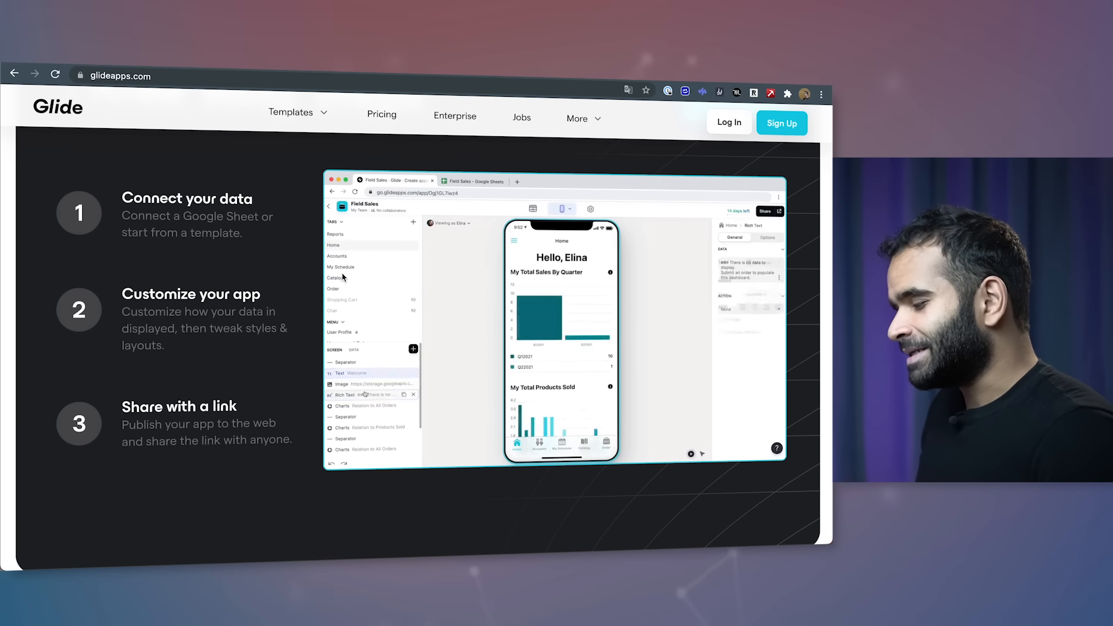
# Open YouTube in a new tab, search for the creator's channel and look through its published videos.
pyautogui.hotkey('ctrl', 't')
pyautogui.write('you')
pyautogui.press('Return')
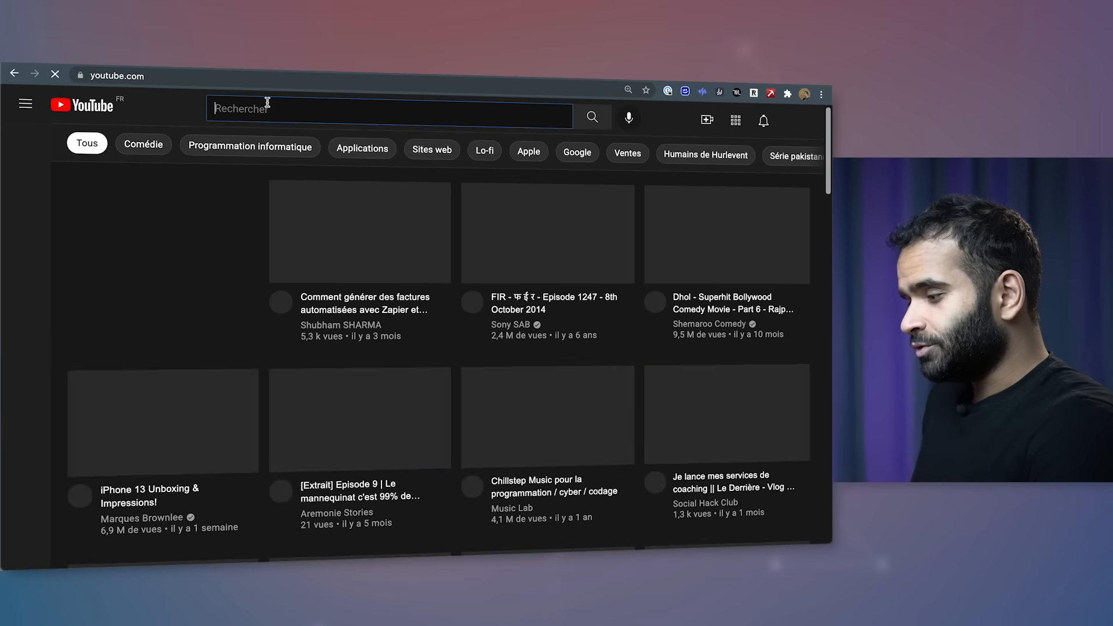
pyautogui.click(268, 105)
pyautogui.write('shubham notion')
pyautogui.hotkey('alt', 'BackSpace')
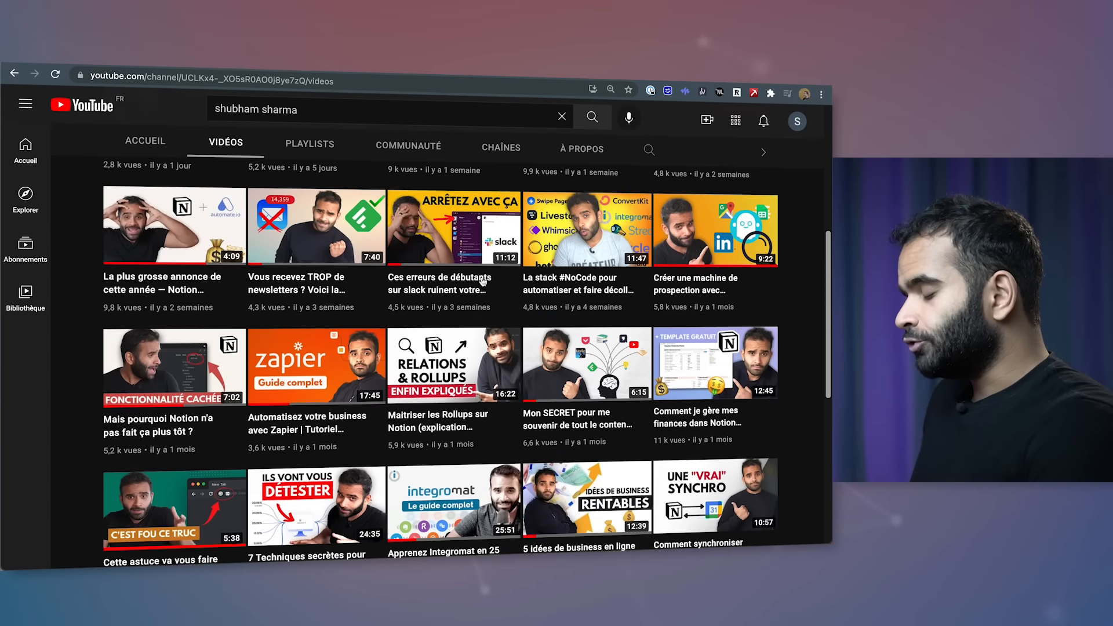
pyautogui.scroll(-7, 481, 281)
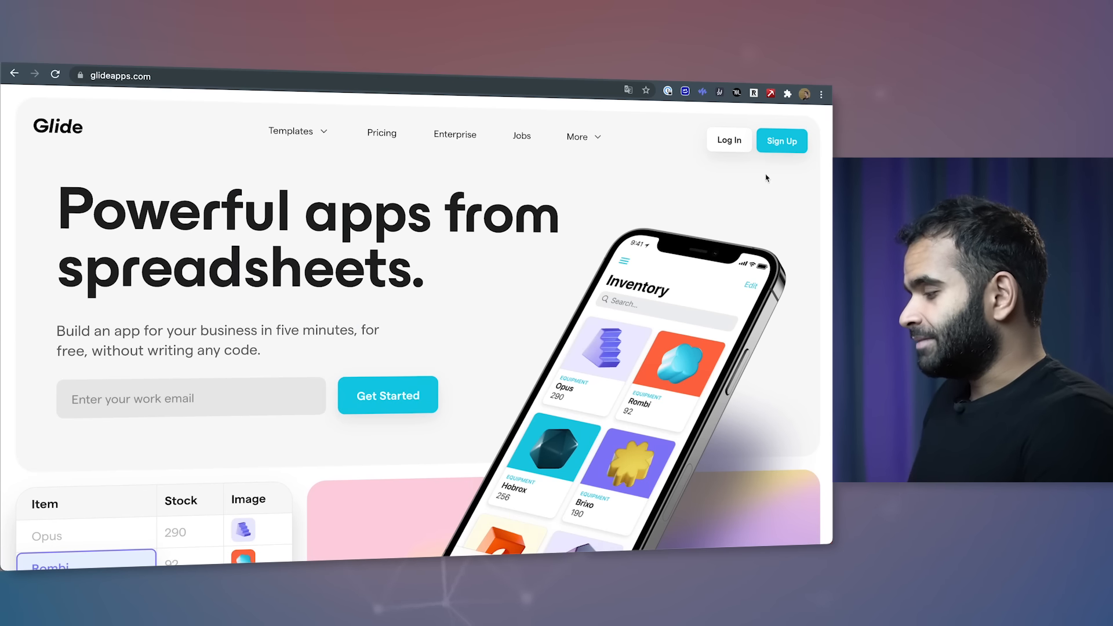
# Log in to Glide and look over the existing apps and starter options on the My Apps dashboard.
pyautogui.click(728, 144)
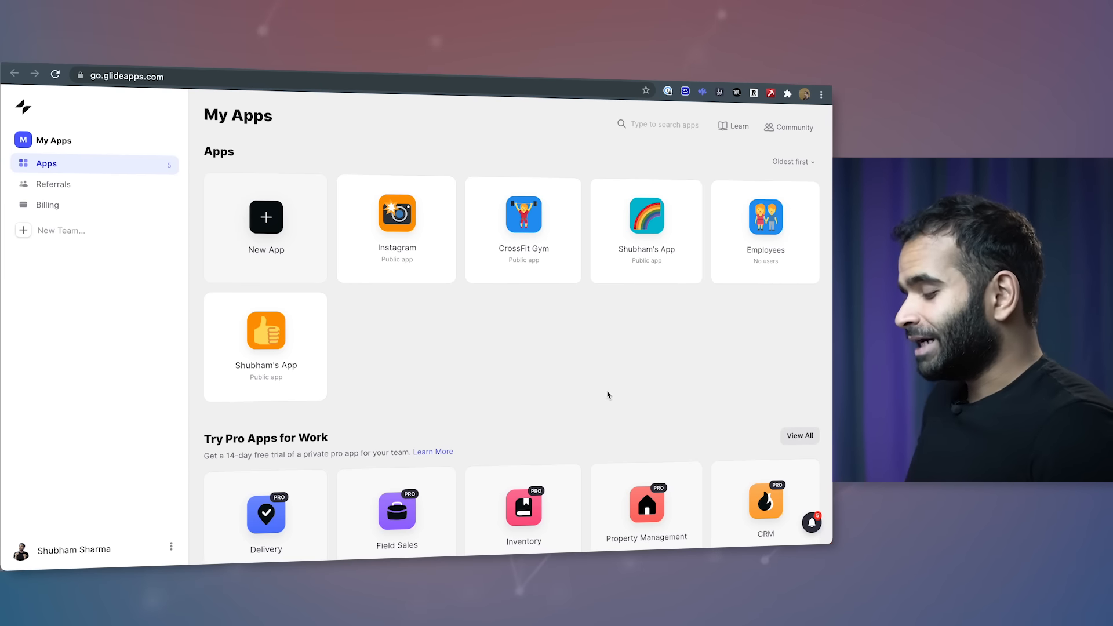
pyautogui.scroll(-2, 608, 359)
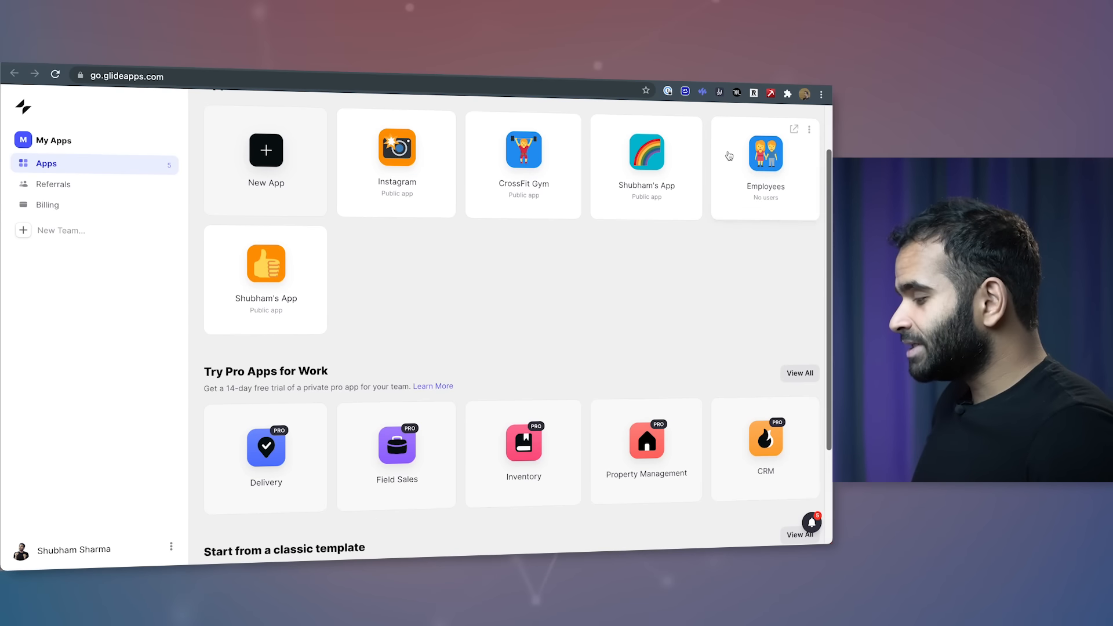
pyautogui.scroll(-1, 540, 284)
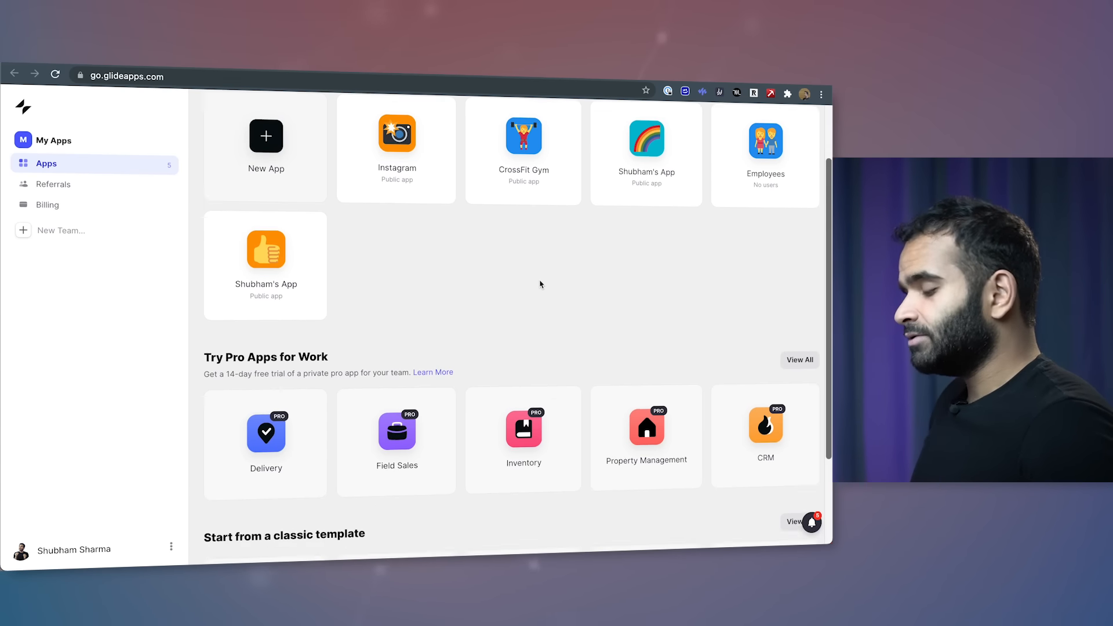
pyautogui.scroll(2, 540, 284)
pyautogui.scroll(-1, 275, 169)
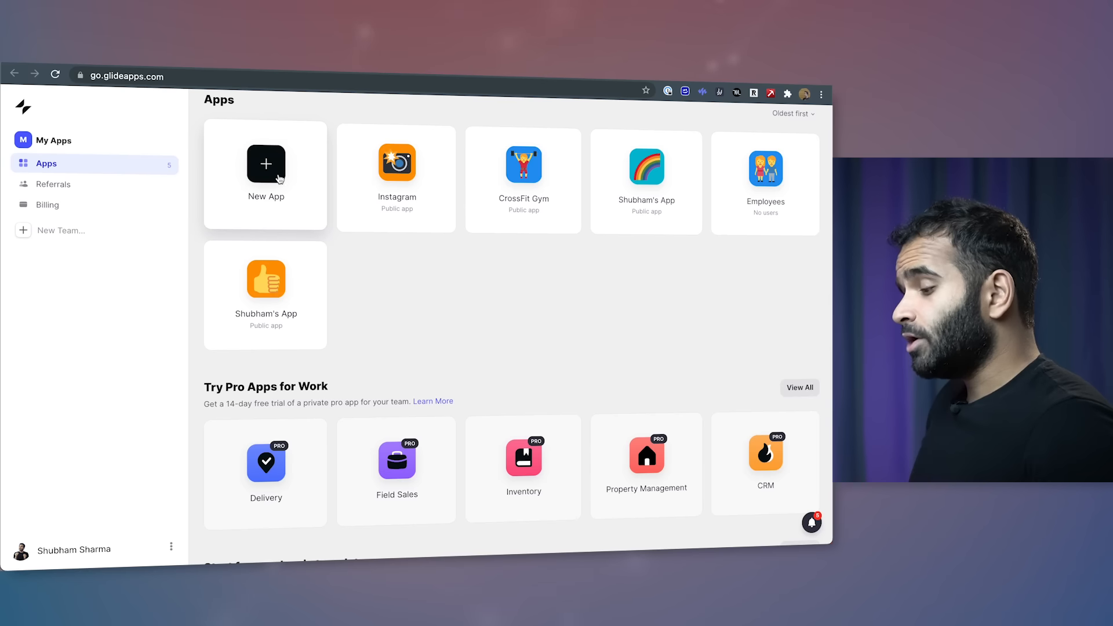
pyautogui.scroll(-4, 315, 183)
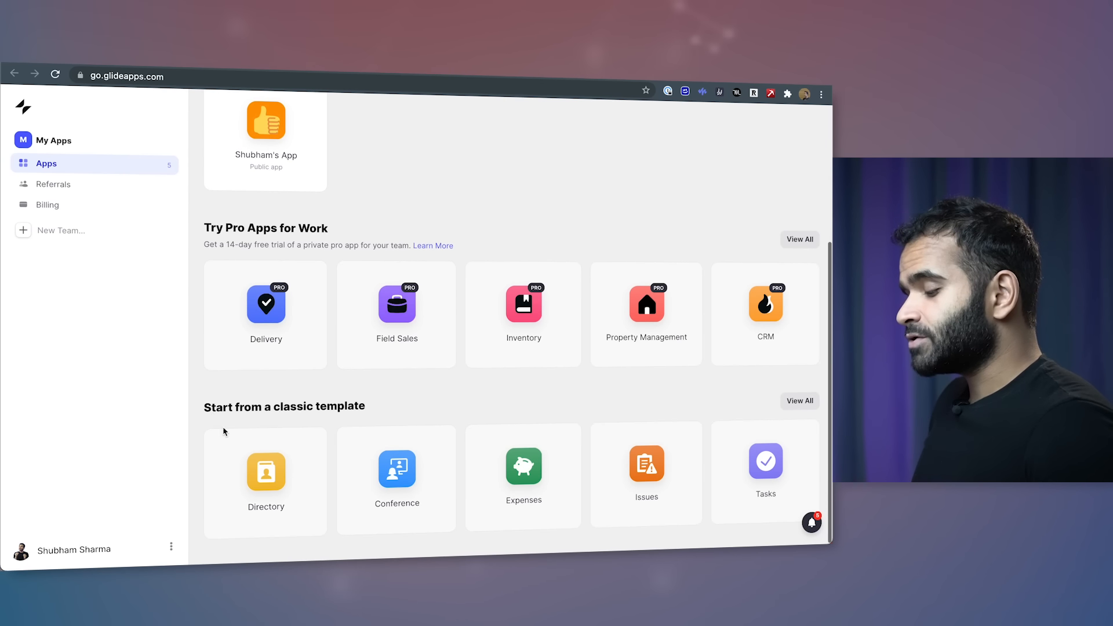
# Open the full list of classic templates and browse the available Glide templates.
pyautogui.click(792, 401)
pyautogui.scroll(-8, 298, 420)
pyautogui.scroll(-15, 298, 419)
pyautogui.scroll(-9, 298, 418)
pyautogui.scroll(-2, 297, 418)
pyautogui.scroll(20, 298, 418)
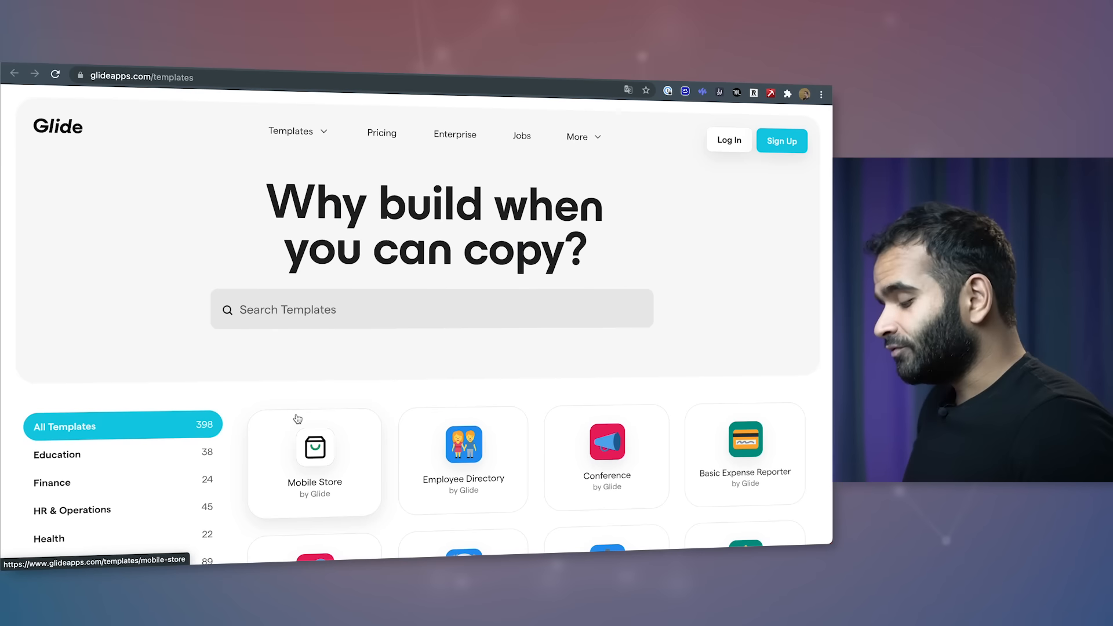
pyautogui.scroll(-2, 297, 418)
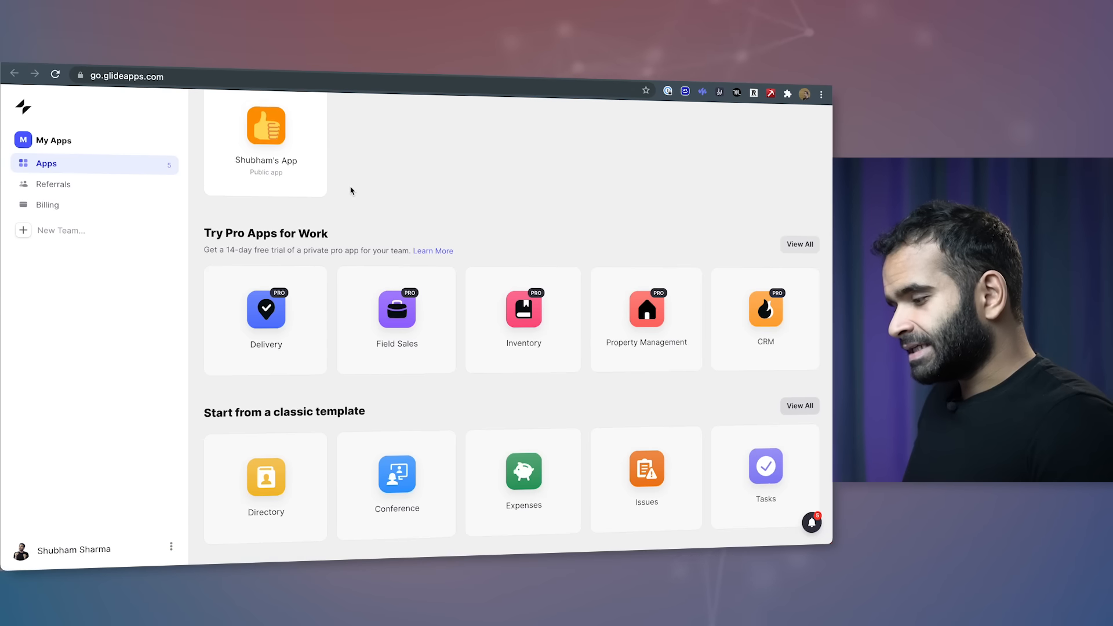
# Start a new Glide app named ShubhamTube for primary use on Phone and continue to the source selection.
pyautogui.scroll(4, 350, 190)
pyautogui.click(264, 224)
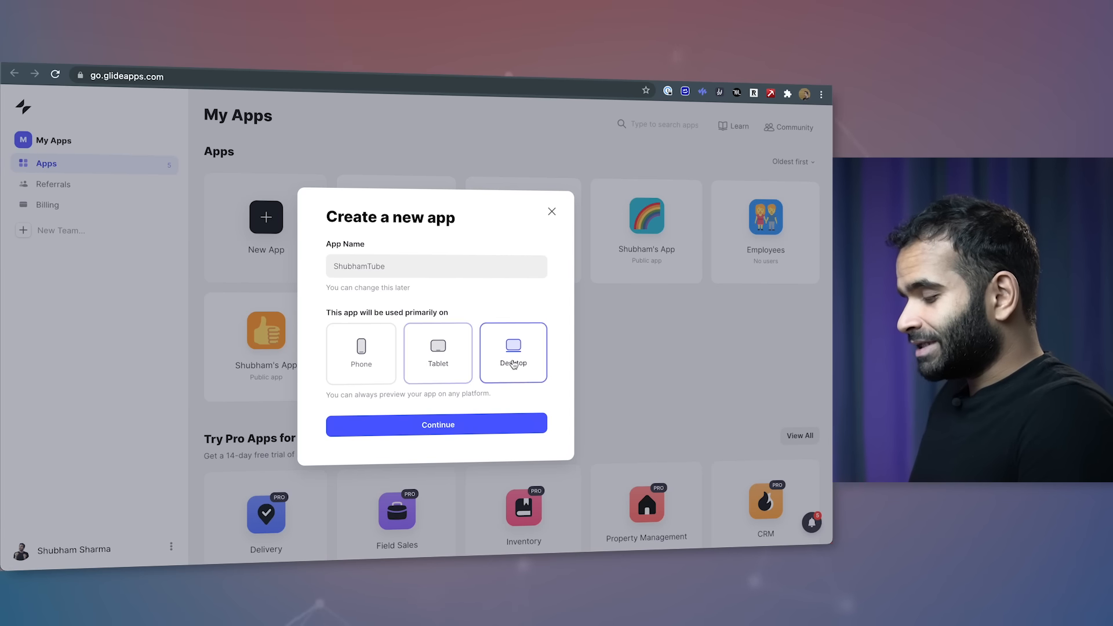
pyautogui.click(331, 367)
pyautogui.click(389, 424)
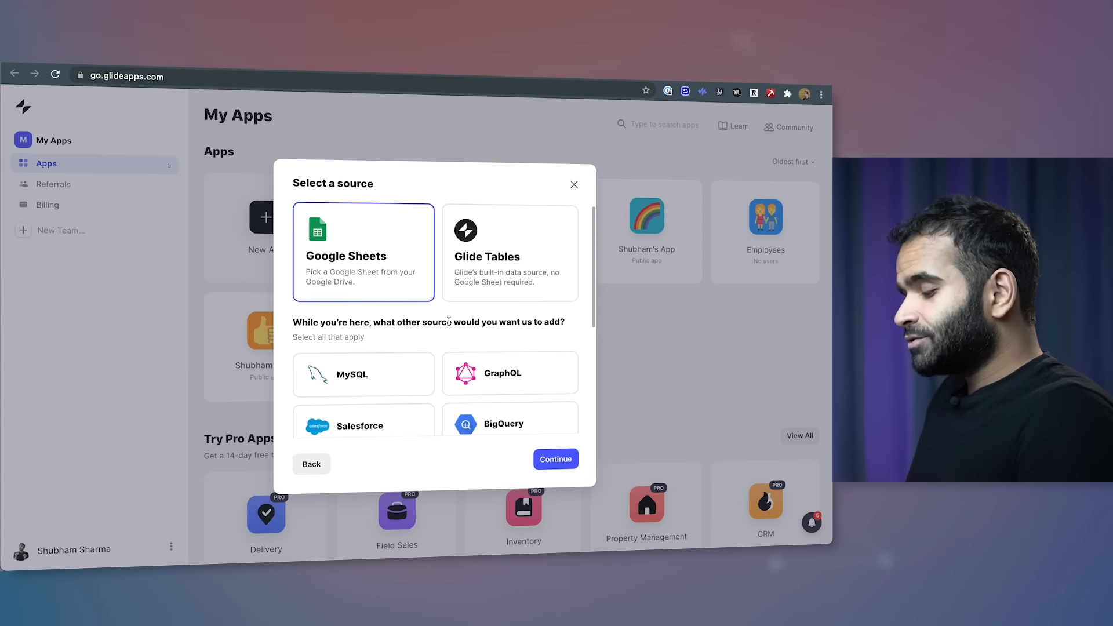
# Review the available data sources and the example item table on the Glide homepage.
pyautogui.scroll(-4, 378, 292)
pyautogui.scroll(4, 377, 286)
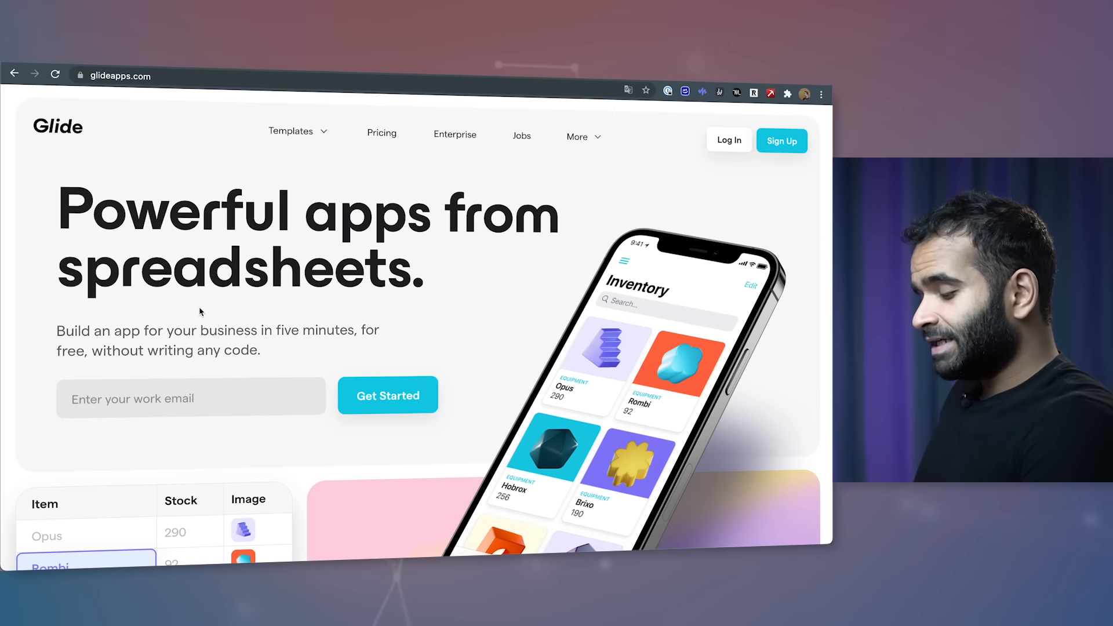
pyautogui.scroll(-7, 40, 221)
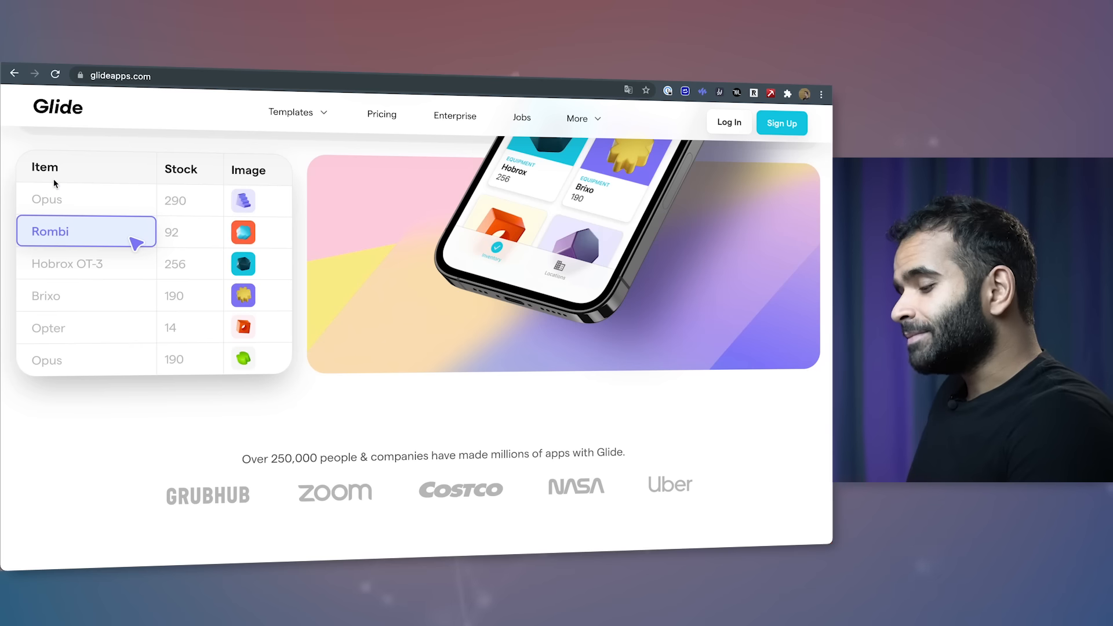
pyautogui.scroll(4, 285, 328)
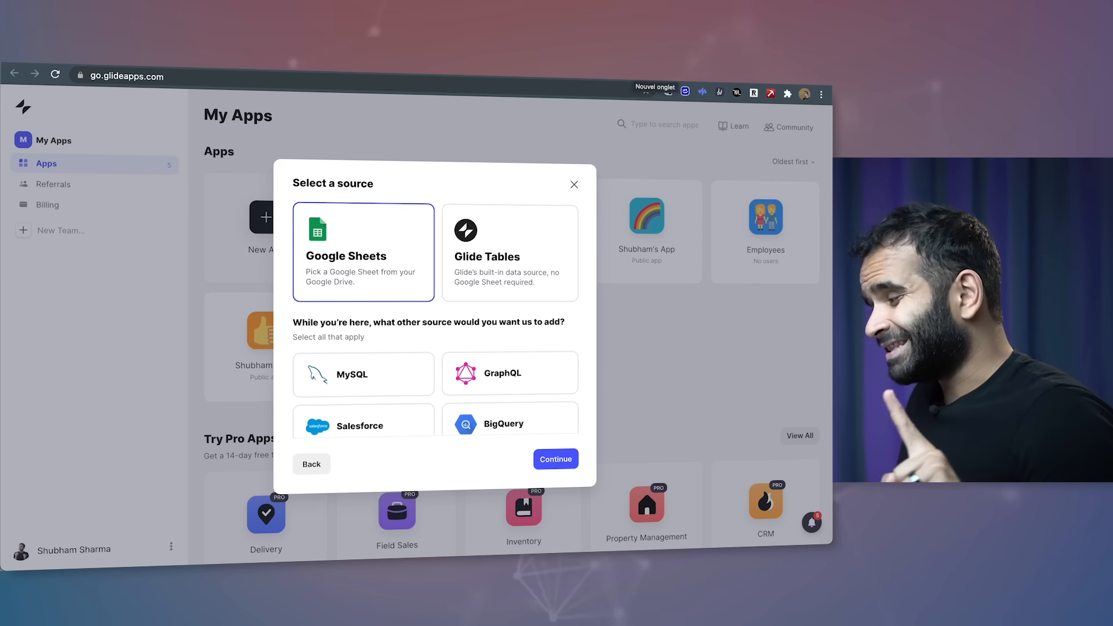
# Switch to the browser profile used for the YouTube channel and go to tubebuddy.com.
pyautogui.click(803, 94)
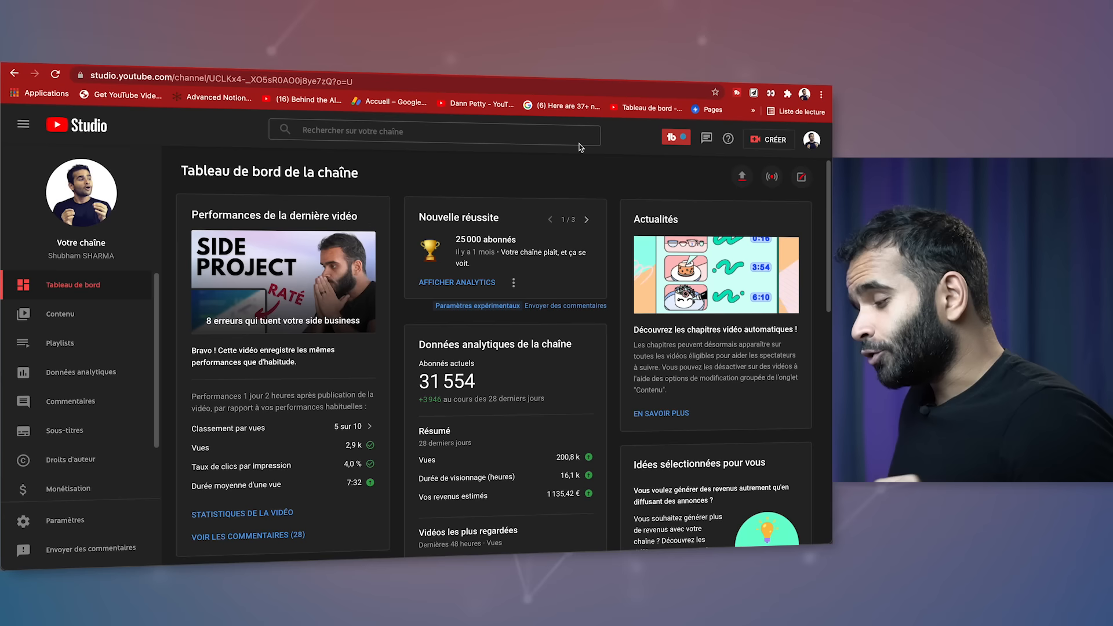
pyautogui.click(525, 91)
pyautogui.write('tubebuddy.com')
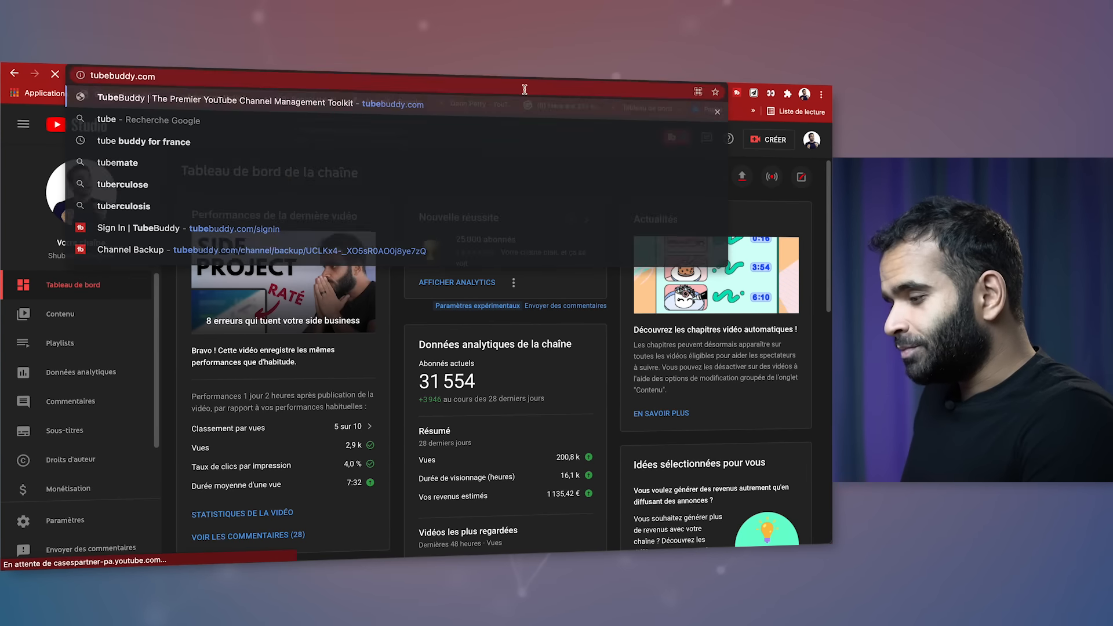
pyautogui.press('Return')
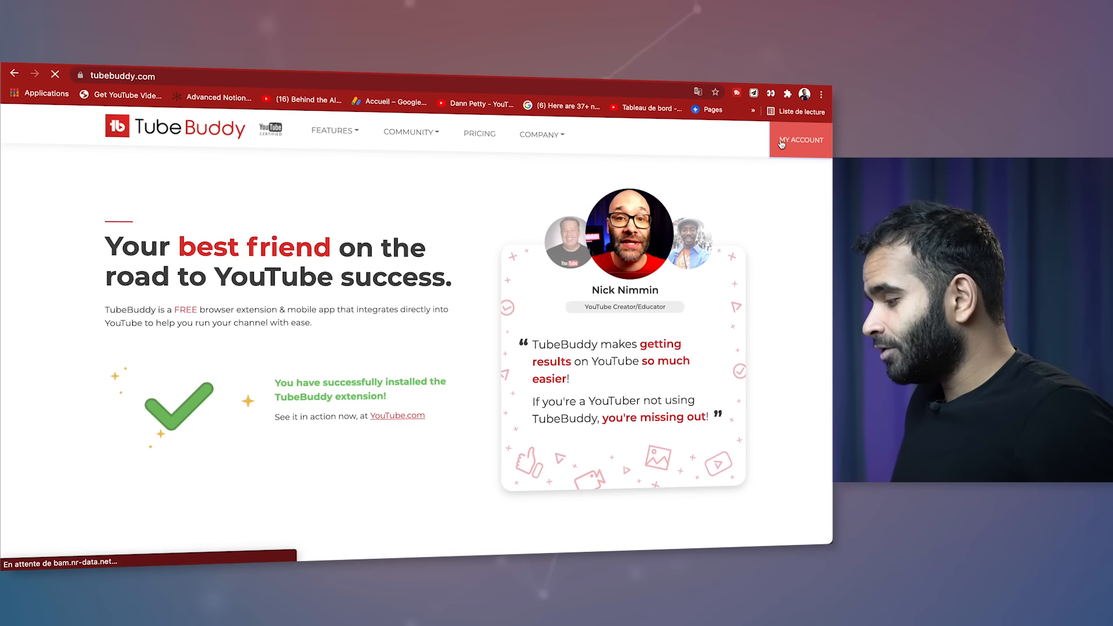
# Open the channel's Backups & Export page in the TubeBuddy account and download the CSV of the Sep 28, 2021 backup.
pyautogui.click(801, 140)
pyautogui.click(197, 420)
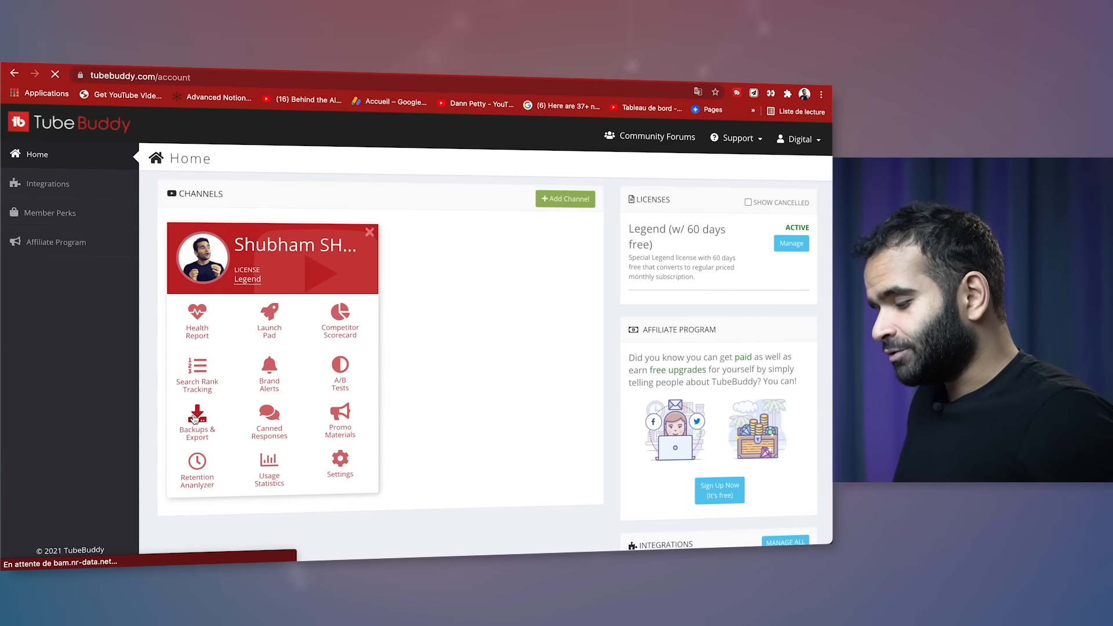
pyautogui.click(665, 397)
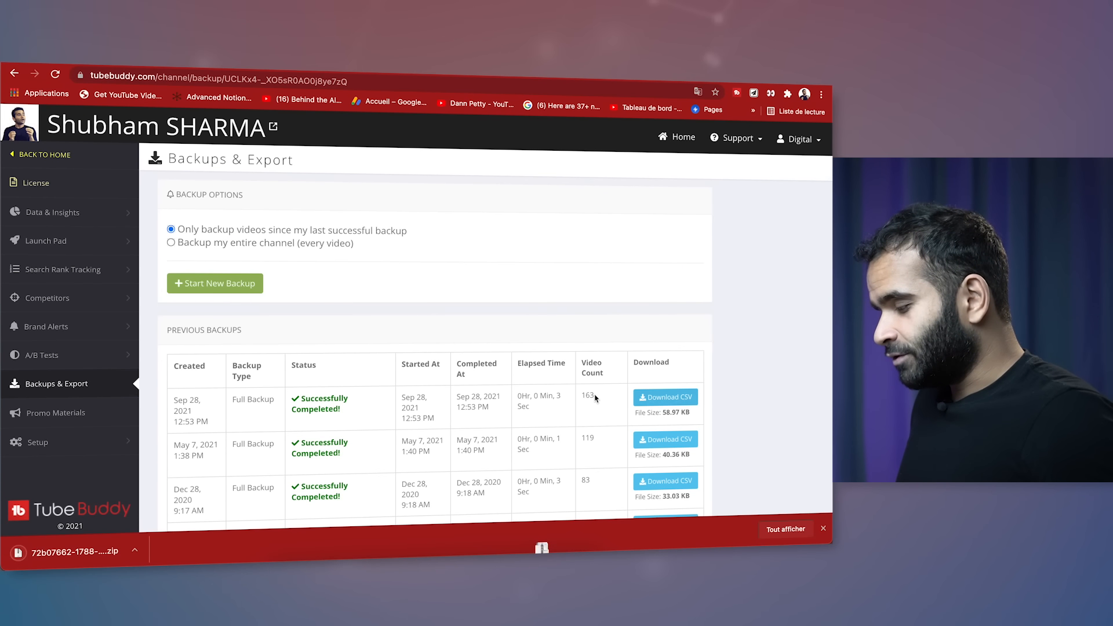
pyautogui.scroll(-1, 595, 402)
pyautogui.scroll(-1, 595, 401)
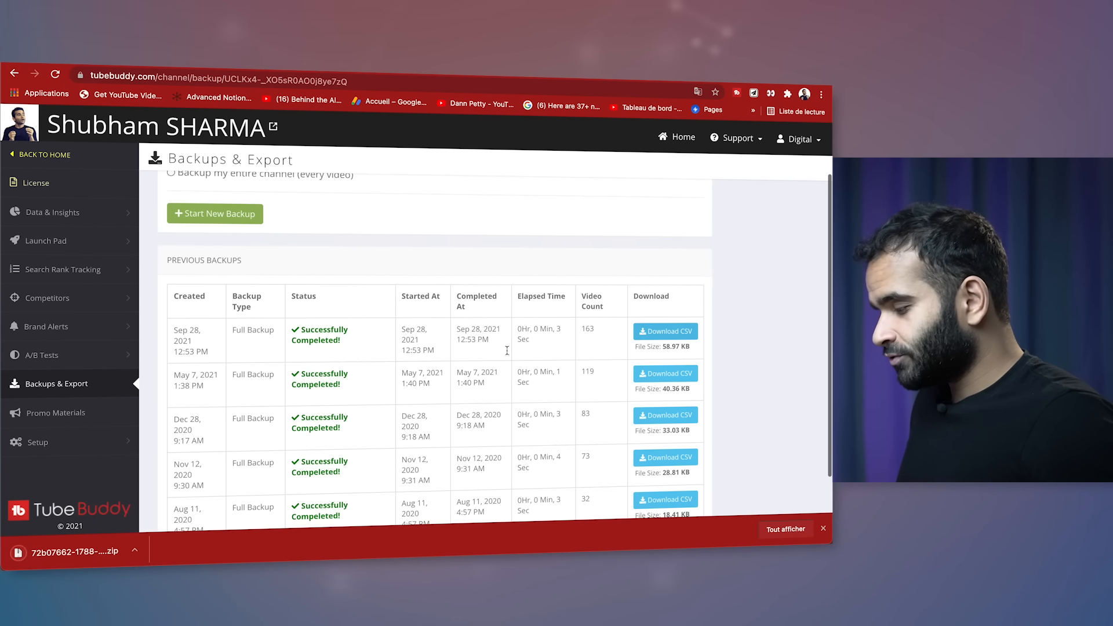
# Extract the downloaded backup archive and preview the video list in Backup_UCLKx4-_XO5sR0AO0j8ye7zQ_1_of_1 2.csv.
pyautogui.click(78, 551)
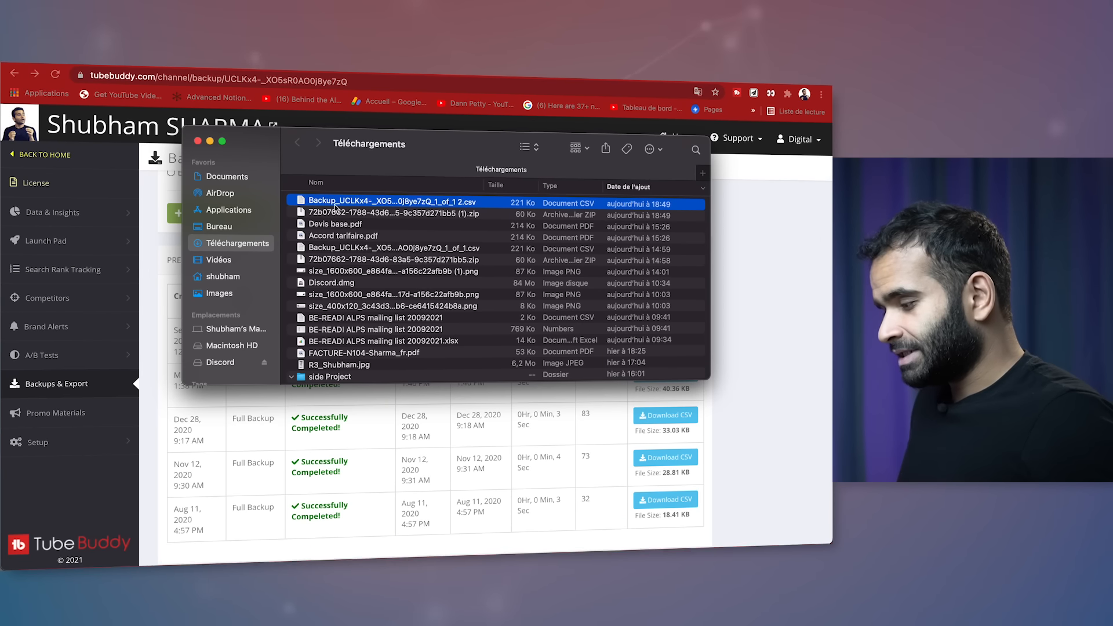
pyautogui.press('space')
pyautogui.scroll(-10, 363, 204)
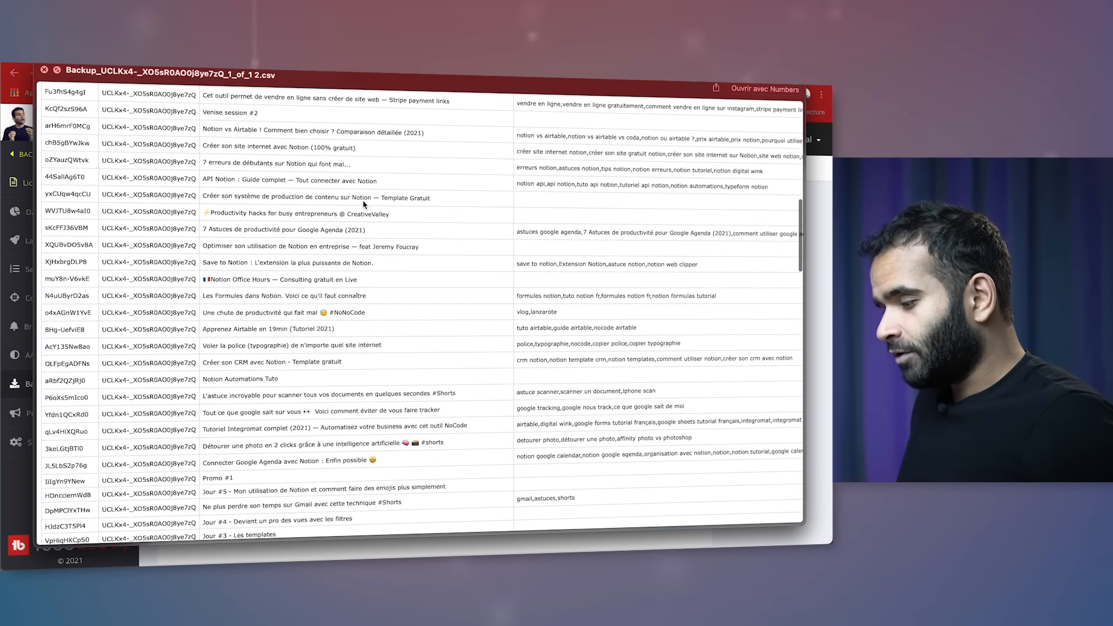
pyautogui.press('space')
# Switch to a new blank Google Sheets spreadsheet and name it ShubhamTube.
pyautogui.click(777, 236)
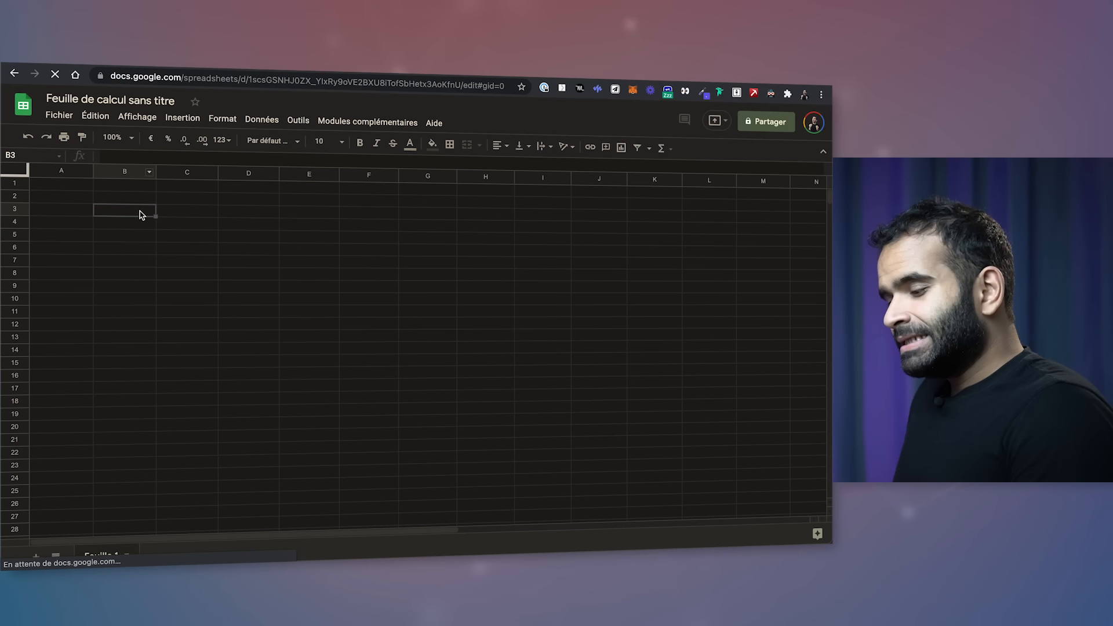
pyautogui.click(65, 184)
pyautogui.click(103, 99)
pyautogui.write('ShubhamTube')
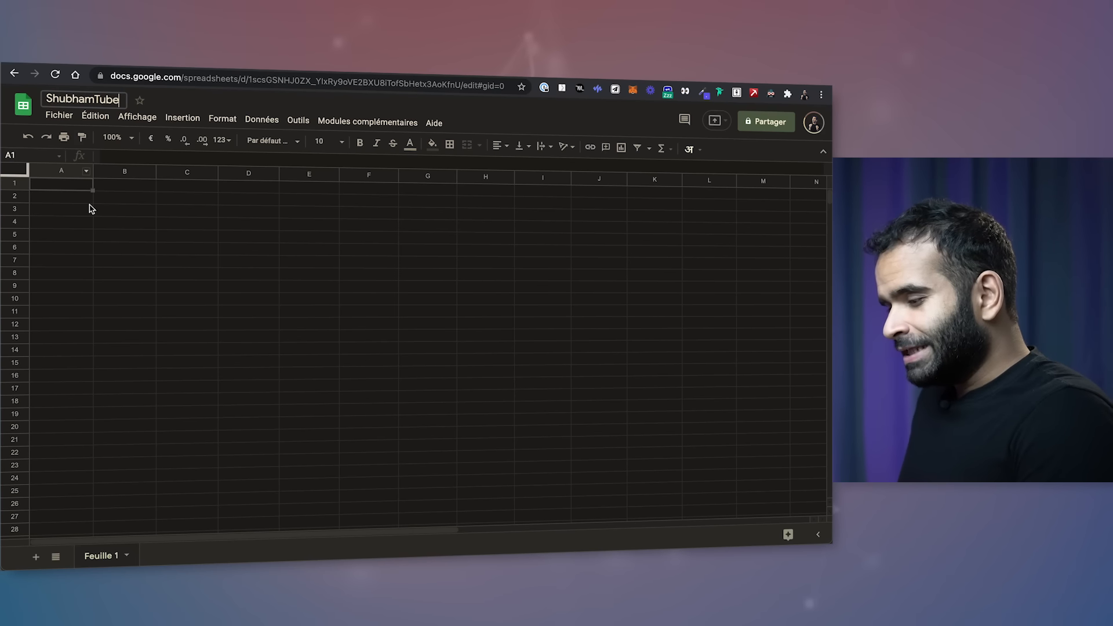
# Import the backup CSV from the computer, replacing the active sheet (Remplacer la feuille active).
pyautogui.click(70, 115)
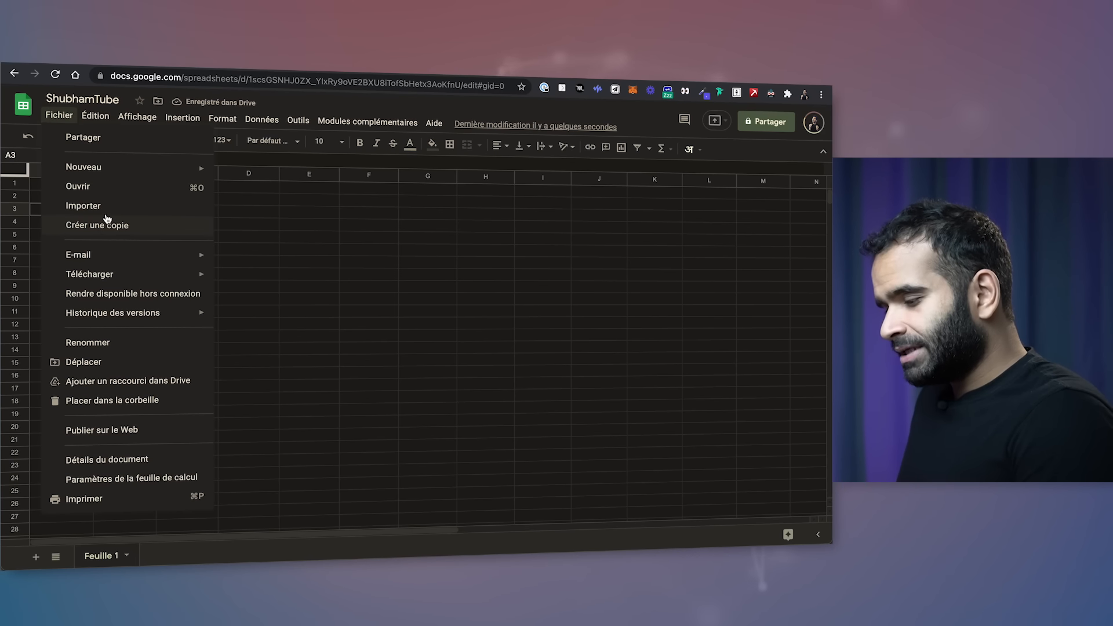
pyautogui.click(110, 213)
pyautogui.click(374, 181)
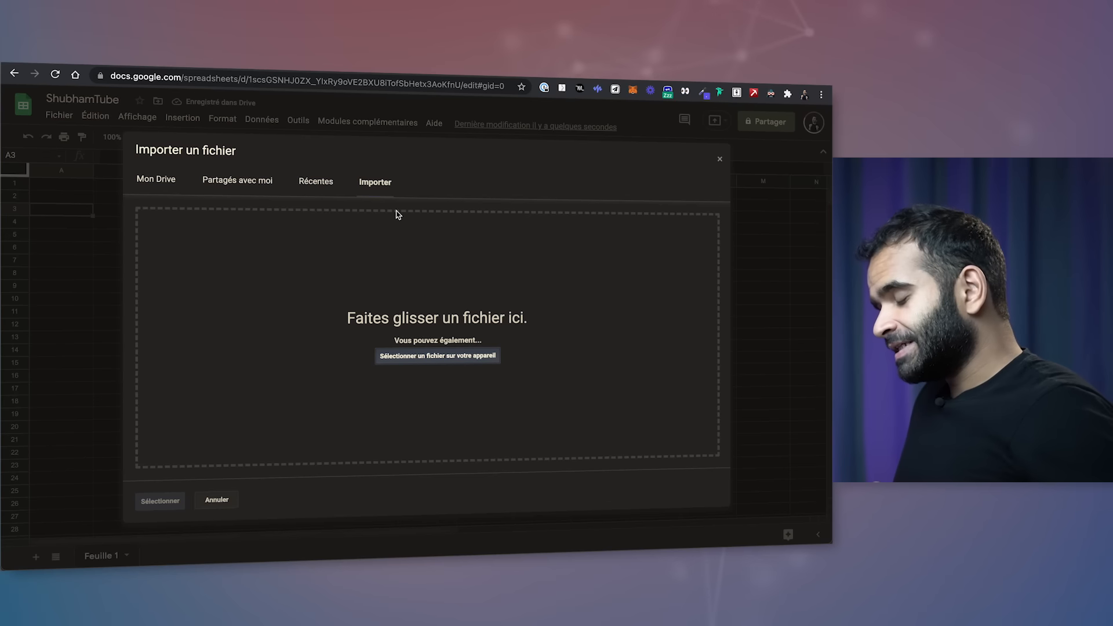
pyautogui.click(419, 356)
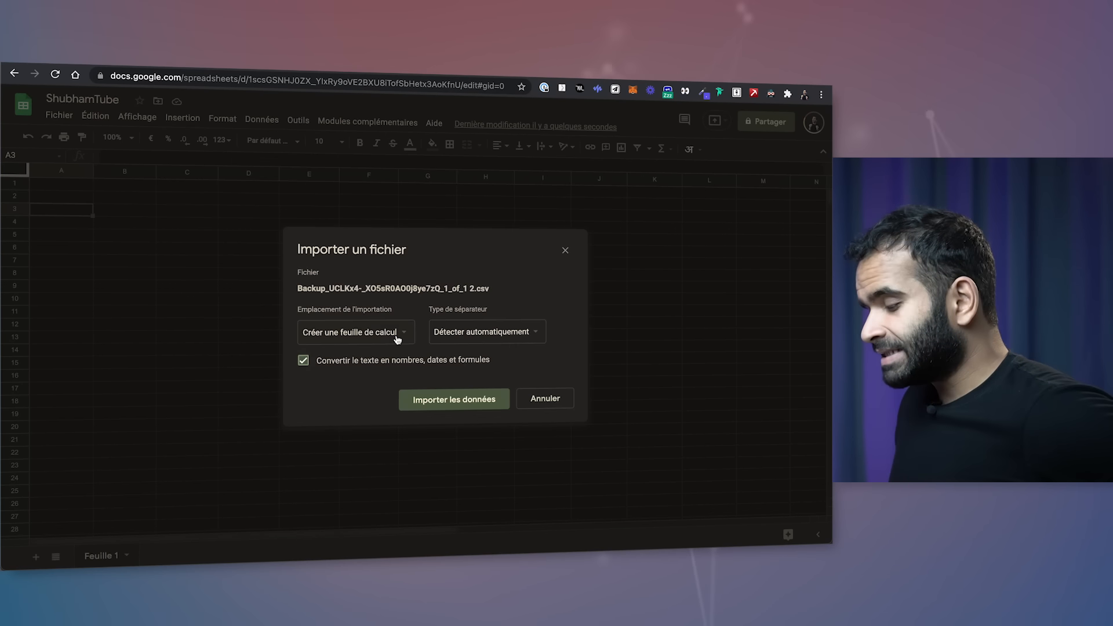
pyautogui.click(384, 328)
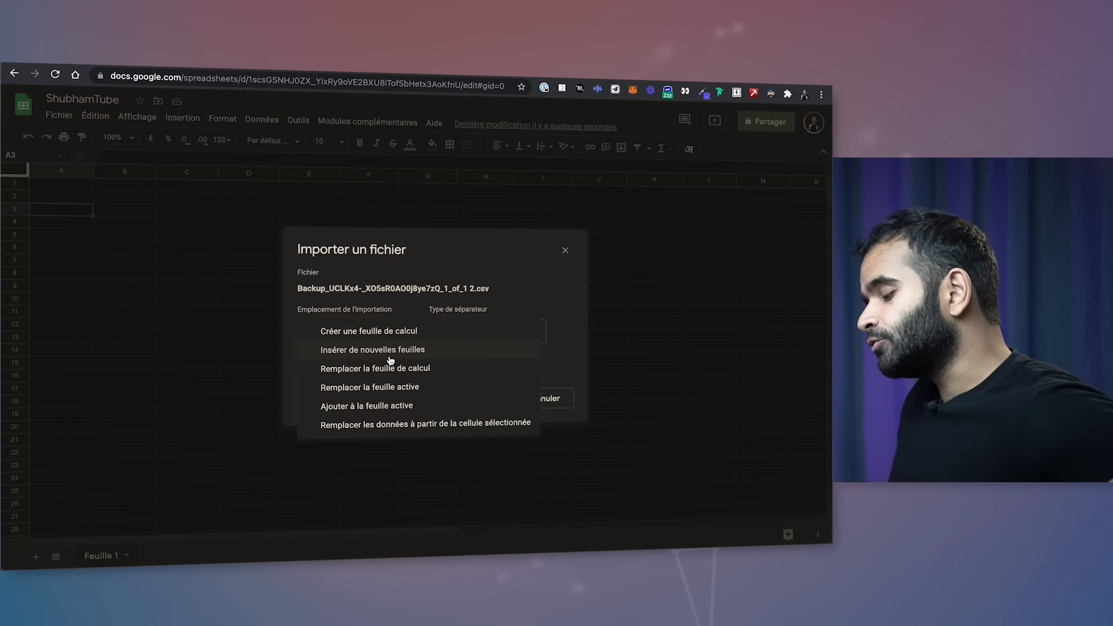
pyautogui.click(390, 354)
pyautogui.click(392, 328)
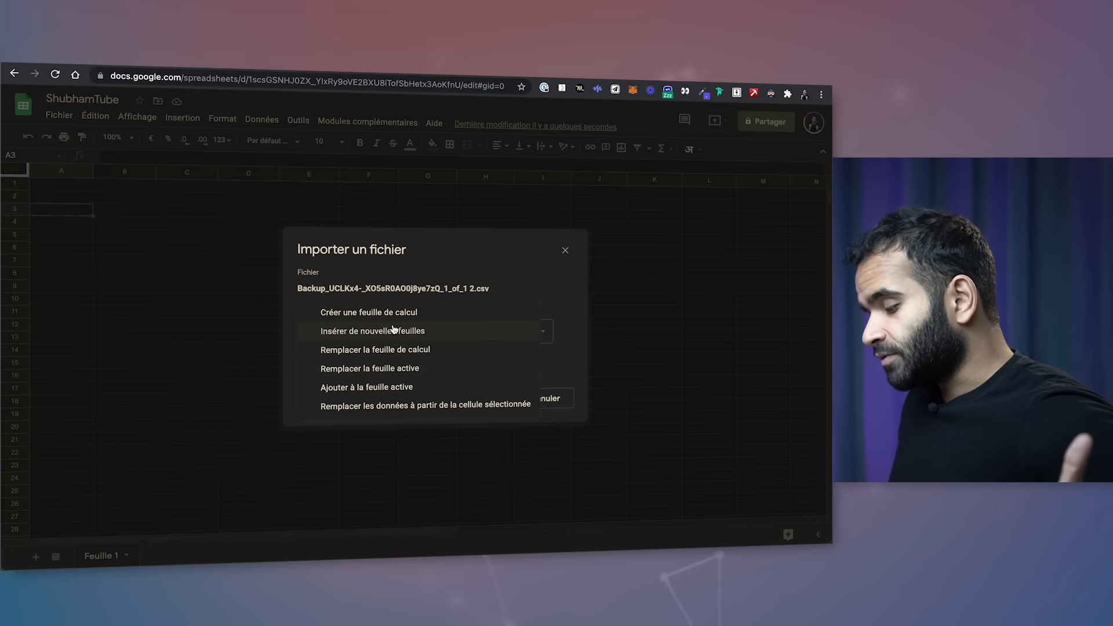
pyautogui.click(381, 369)
pyautogui.click(443, 401)
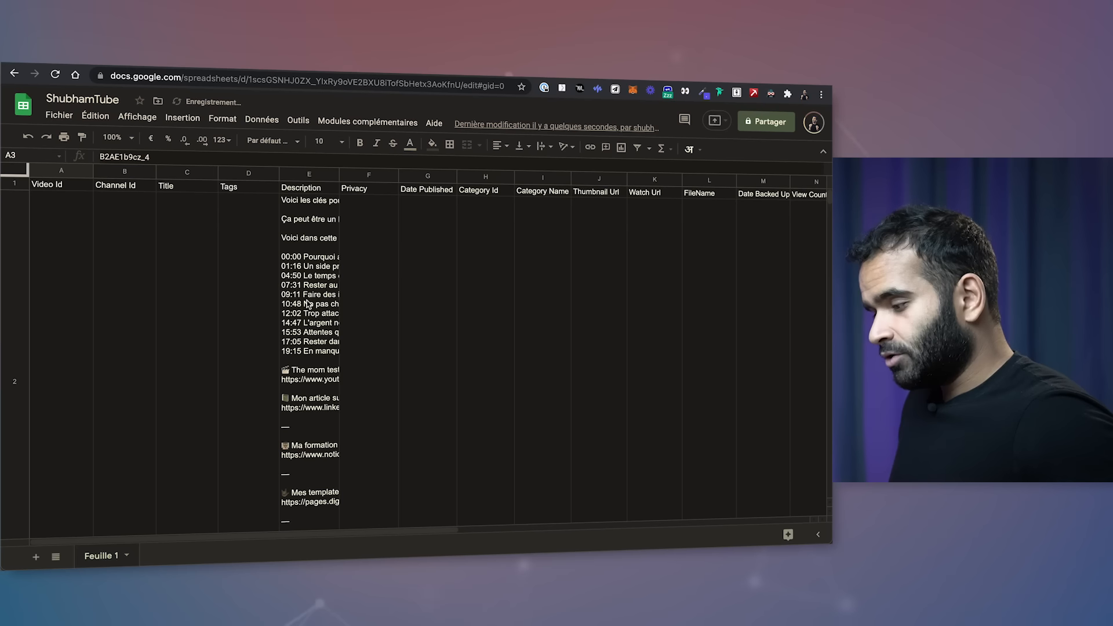
# Select the whole sheet and shrink all rows to a compact uniform height.
pyautogui.scroll(-20, 118, 213)
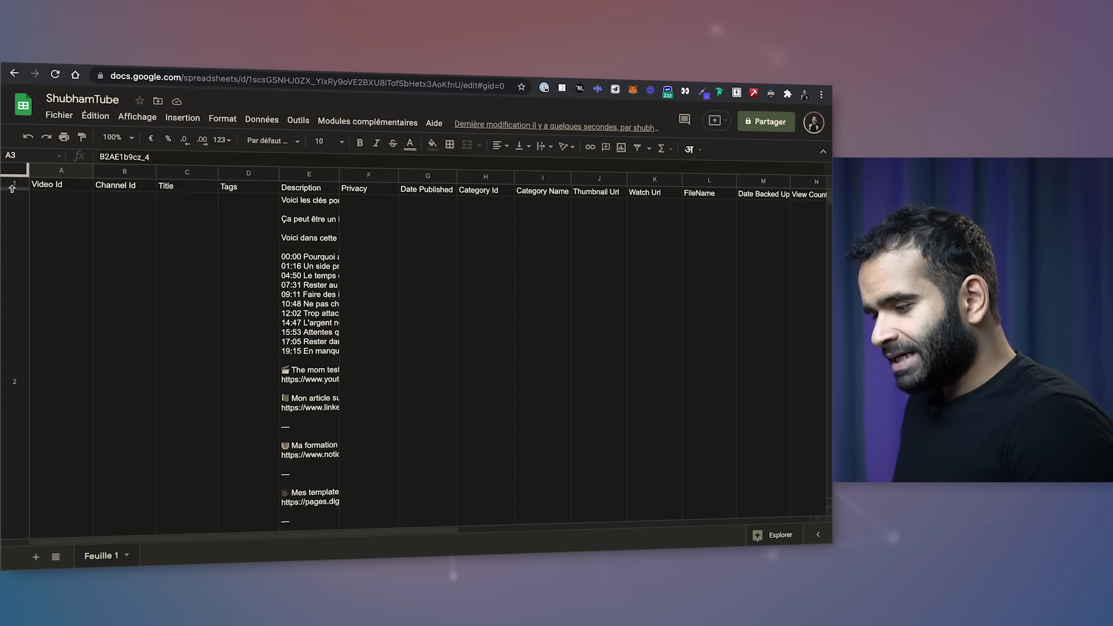
pyautogui.click(10, 171)
pyautogui.moveTo(11, 189); pyautogui.dragTo(12, 270)
pyautogui.moveTo(11, 271); pyautogui.dragTo(13, 188)
pyautogui.moveTo(13, 190); pyautogui.dragTo(15, 202)
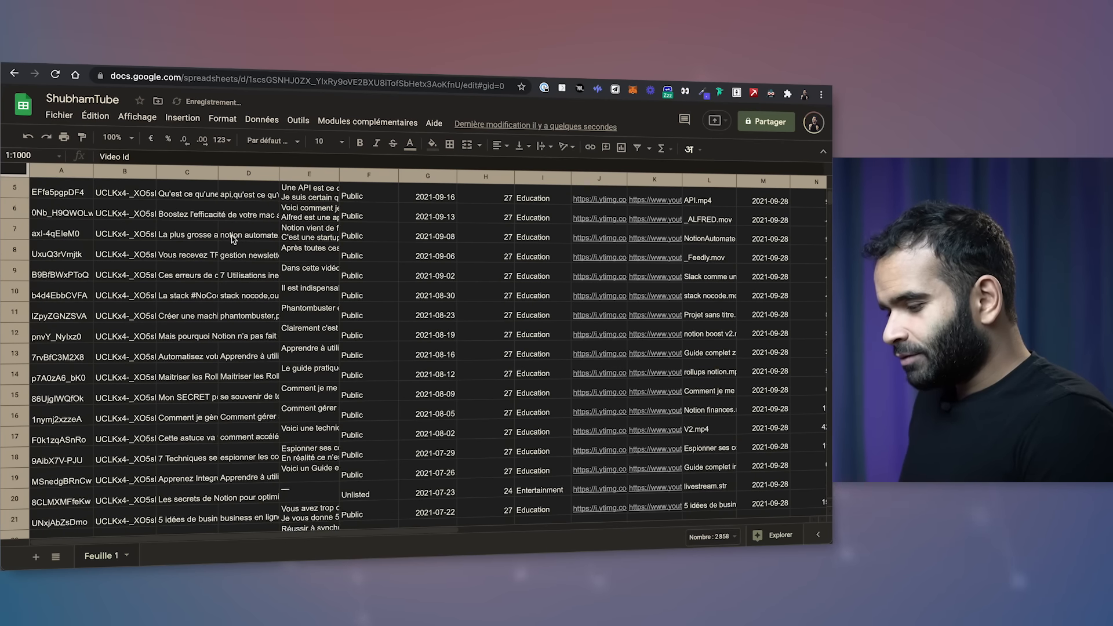
# Check the first video's thumbnail link and review the sheet's columns through to Length (seconds).
pyautogui.scroll(-15, 406, 348)
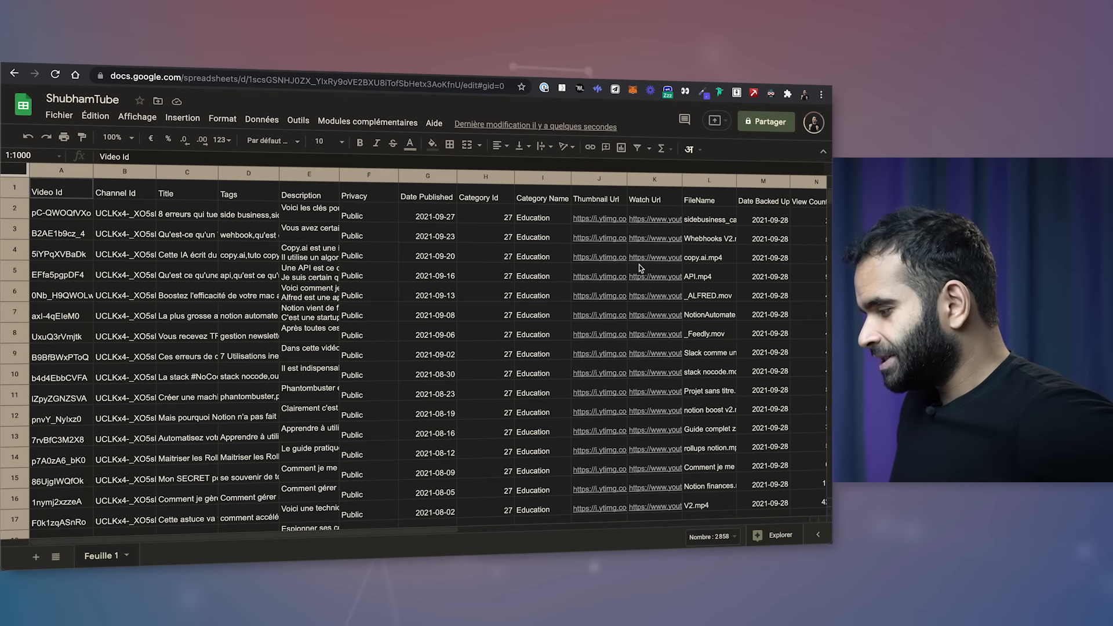
pyautogui.click(596, 219)
pyautogui.click(614, 250)
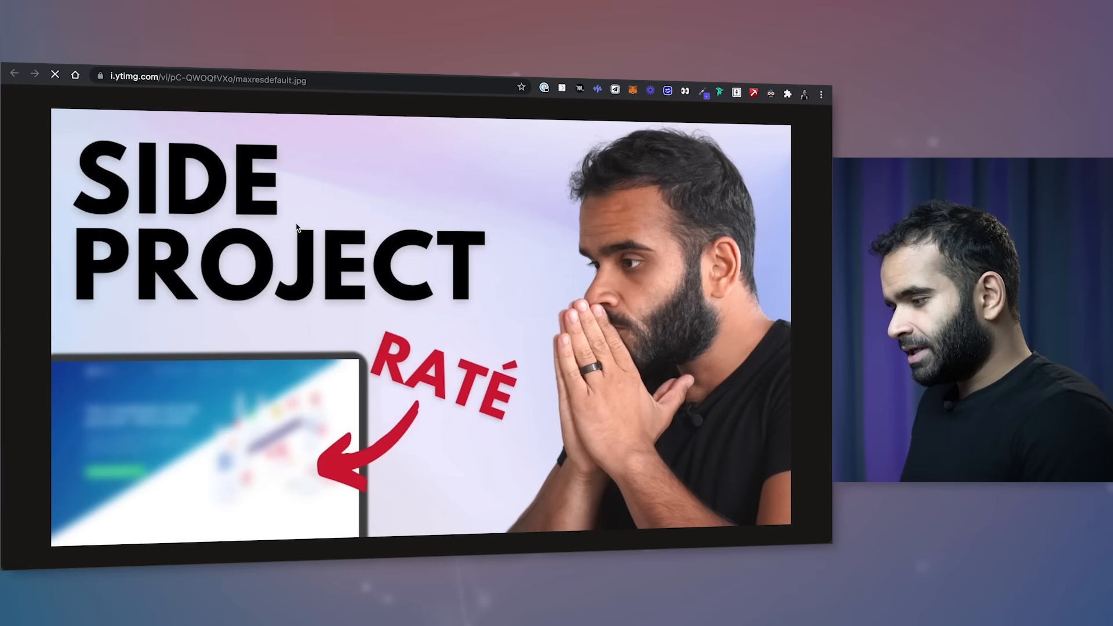
pyautogui.press('super+w')
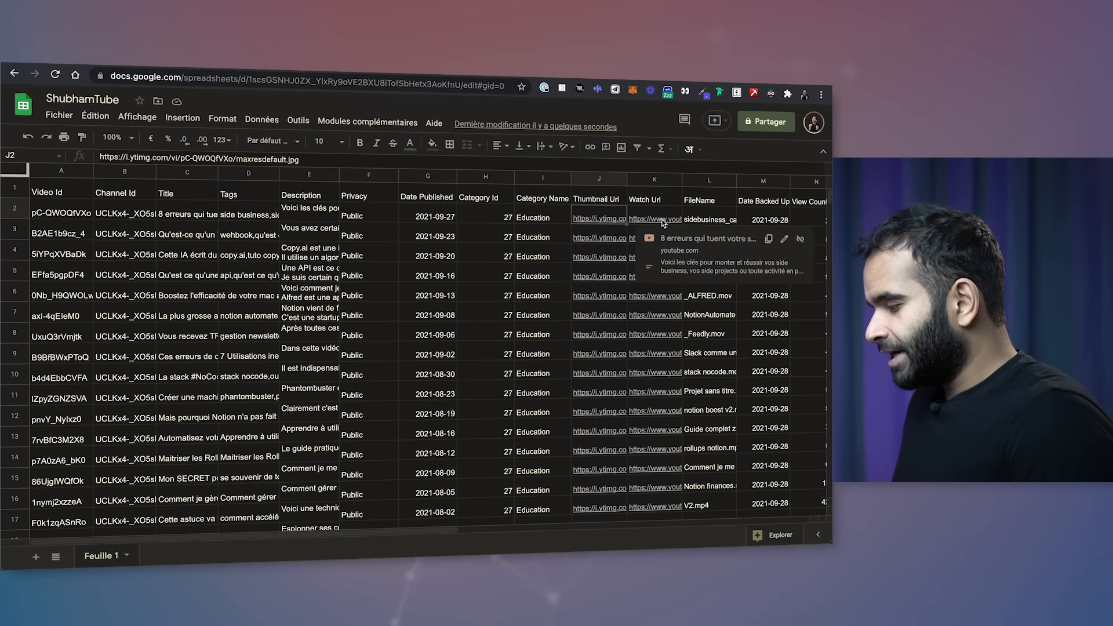
pyautogui.hscroll(6, 456, 255)
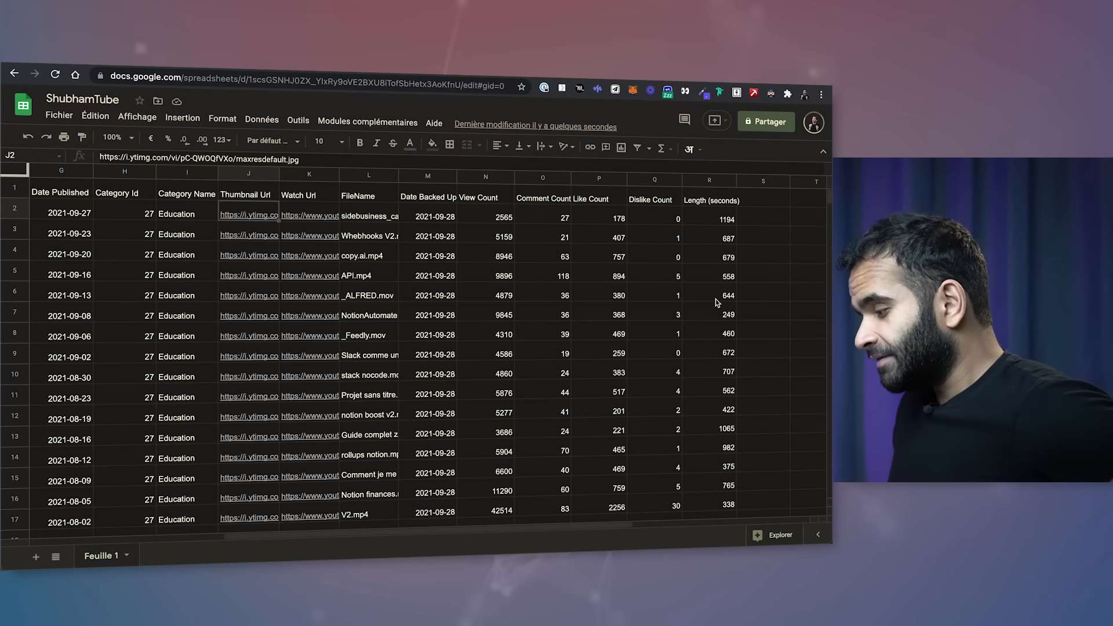
pyautogui.hscroll(-6, 717, 302)
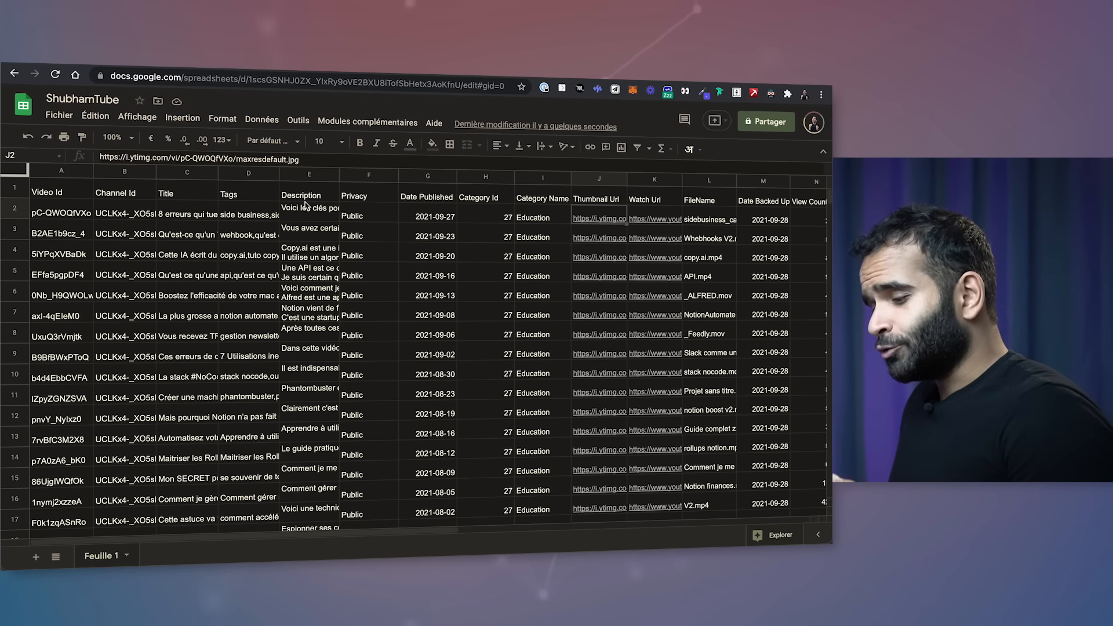
# Show the Dark Reader extension's settings for docs.google.com and close them.
pyautogui.click(772, 93)
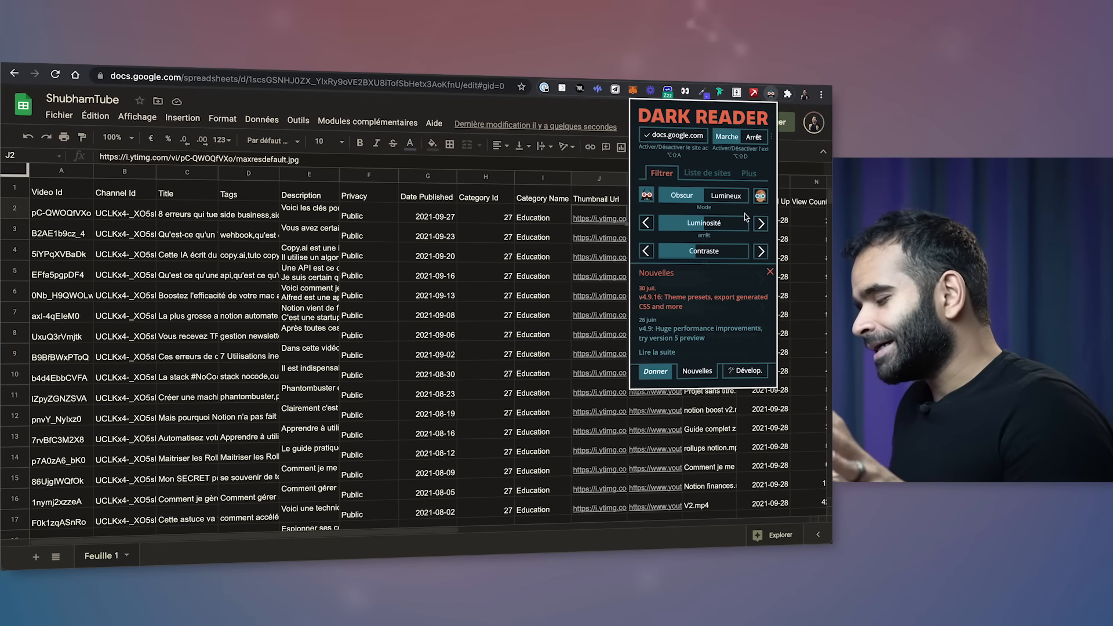
pyautogui.click(581, 114)
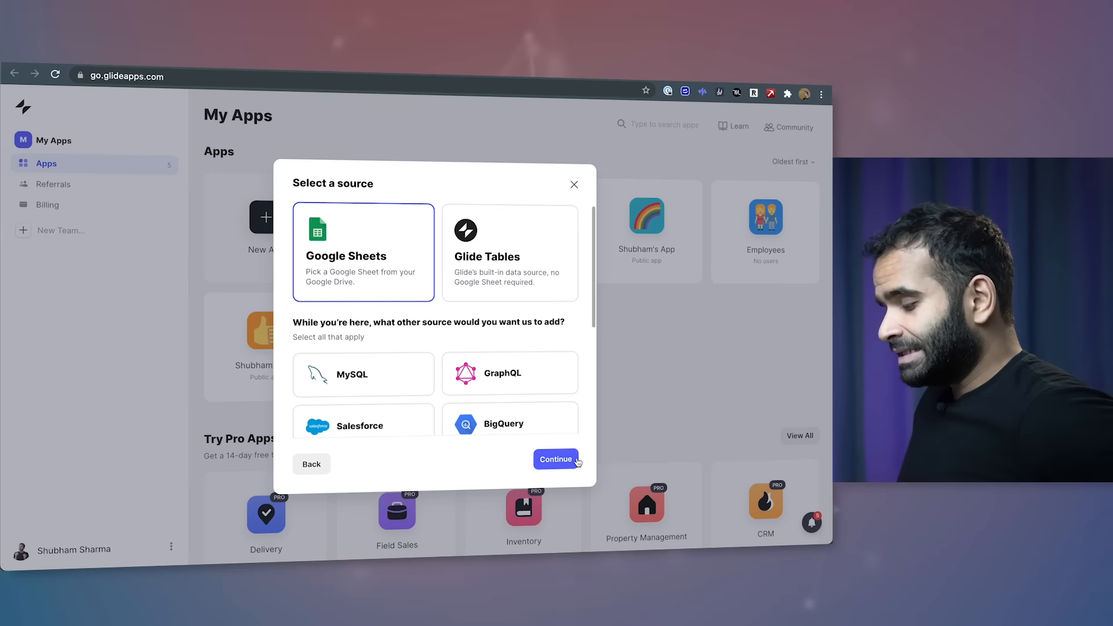
# Switch back to Glide and create the app from Google Sheets using the newly created ShubhamTube spreadsheet.
pyautogui.click(577, 462)
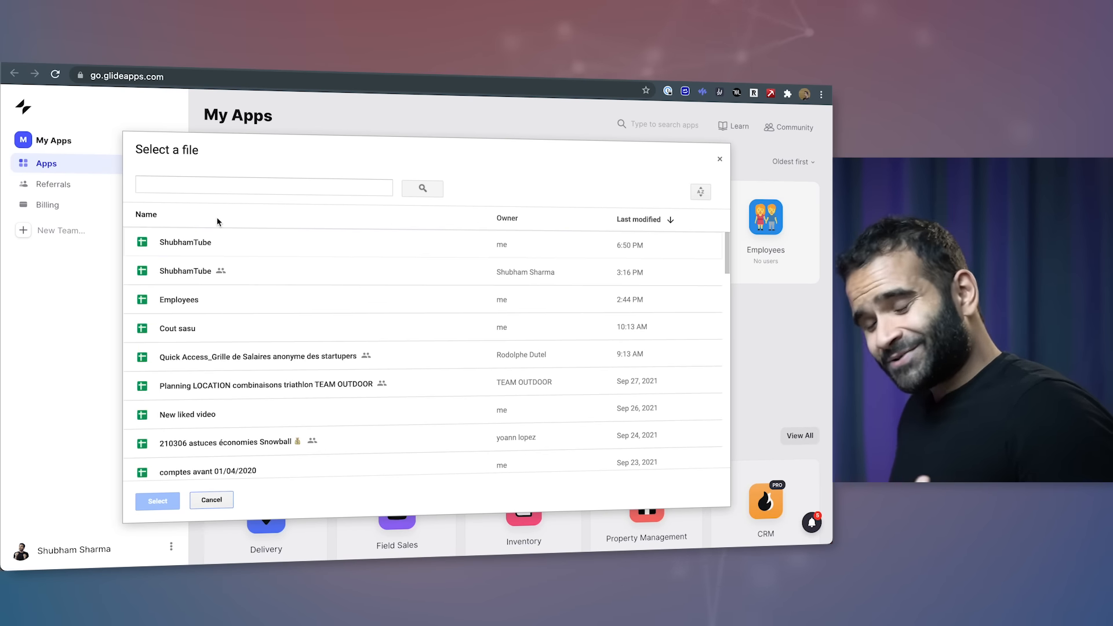
pyautogui.click(179, 243)
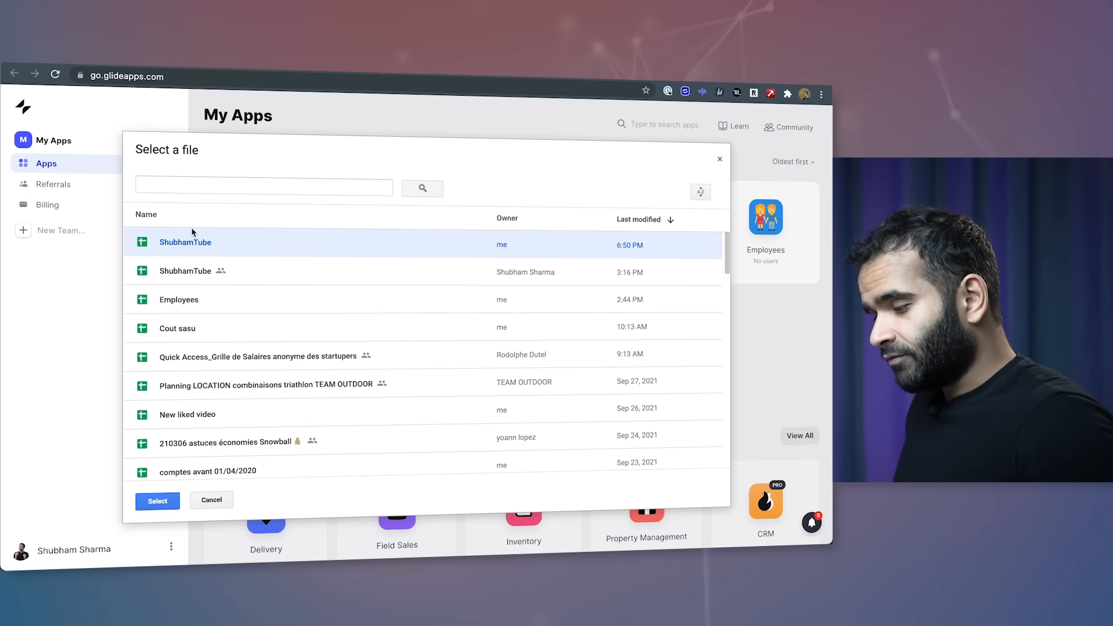
pyautogui.click(157, 501)
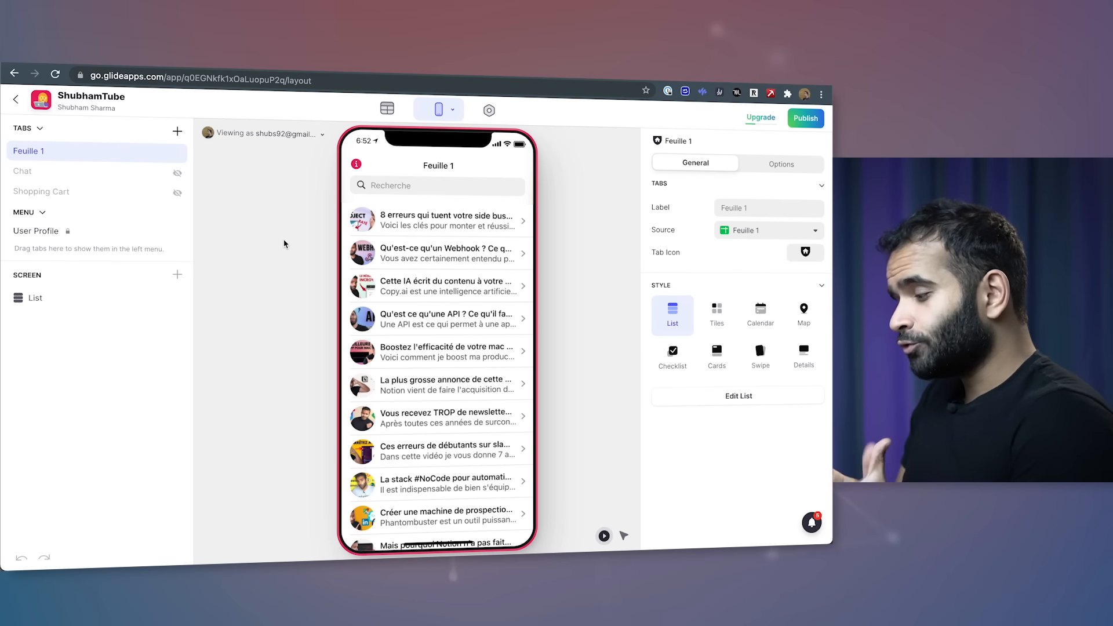
# Examine the generated video list in the app's phone preview.
pyautogui.scroll(-15, 383, 254)
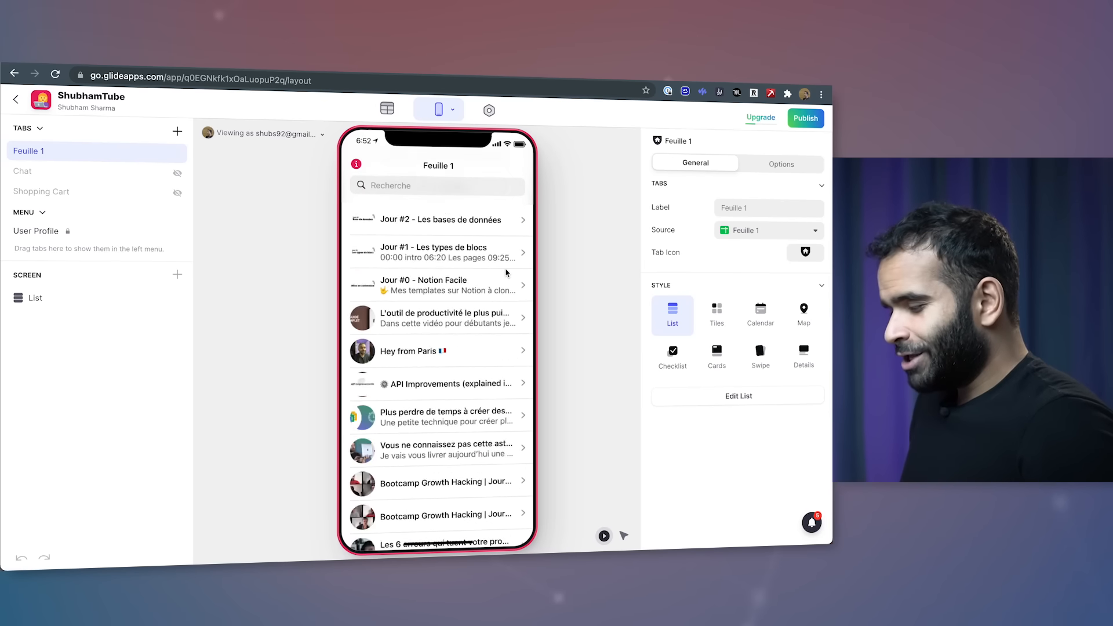
pyautogui.scroll(15, 506, 272)
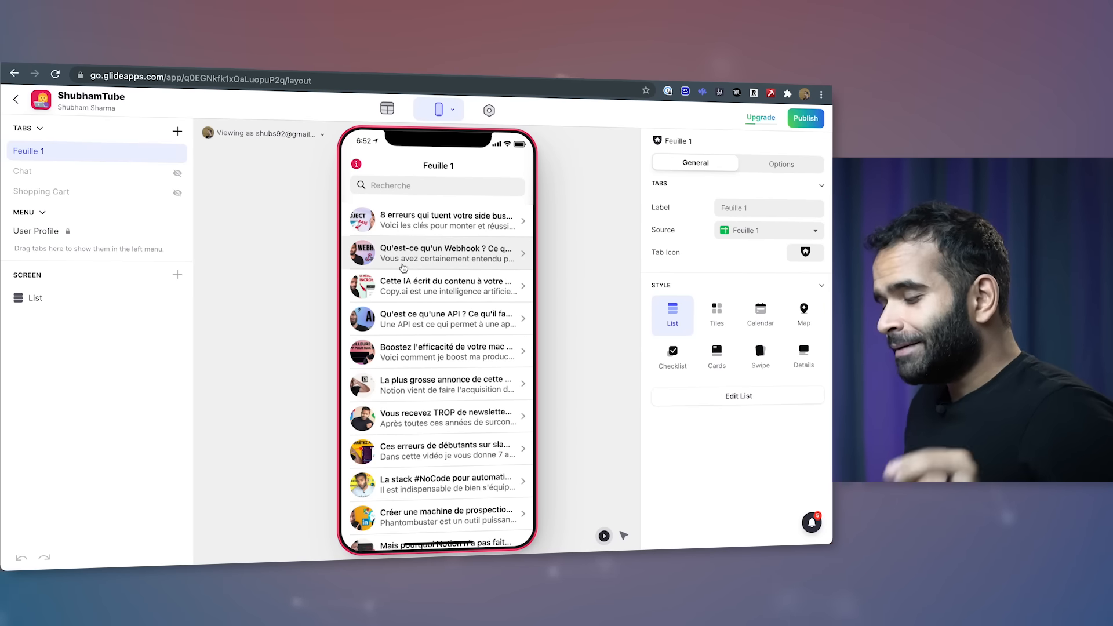
pyautogui.scroll(-10, 403, 267)
pyautogui.scroll(10, 411, 244)
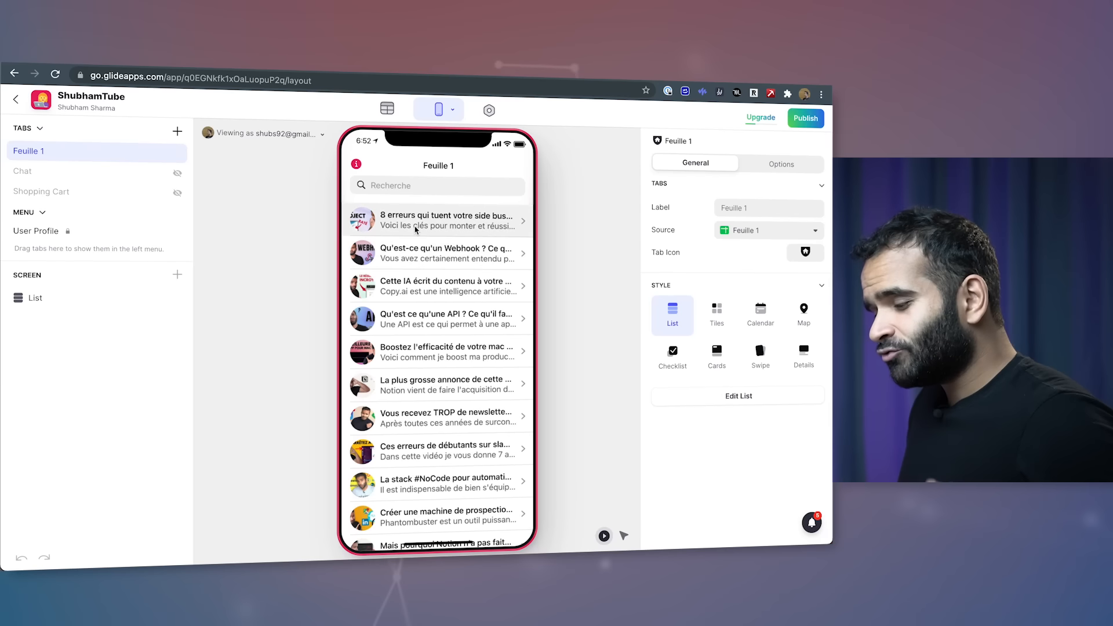
pyautogui.scroll(-10, 409, 423)
pyautogui.scroll(10, 409, 428)
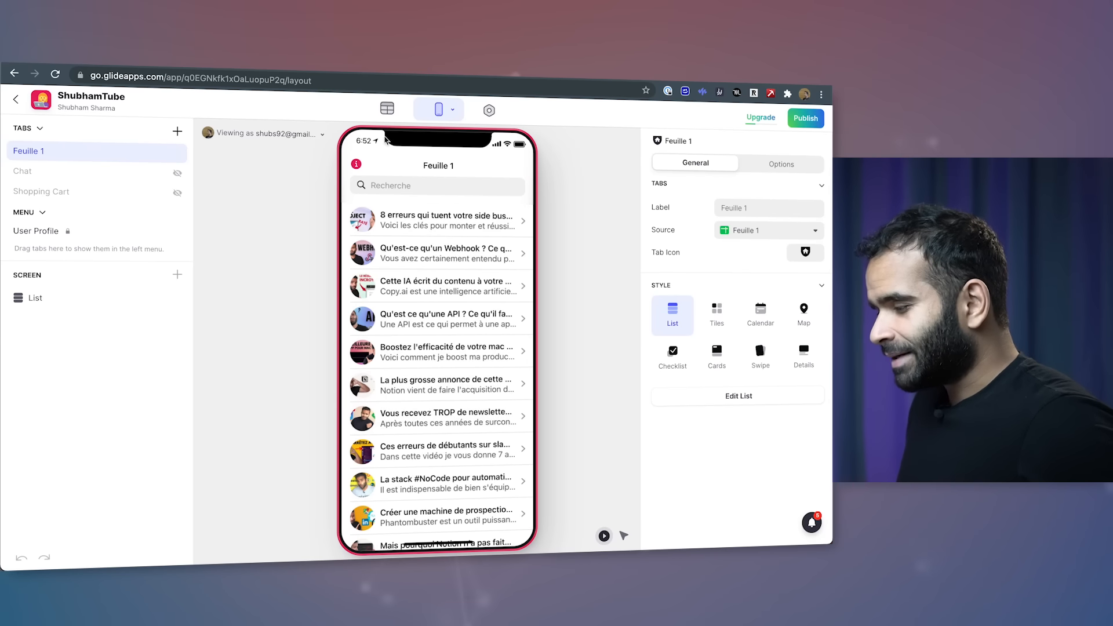
# Examine the imported rows and columns of the Feuille 1 table in the data editor, including the Thumbnail Url images.
pyautogui.click(385, 109)
pyautogui.scroll(-5, 301, 341)
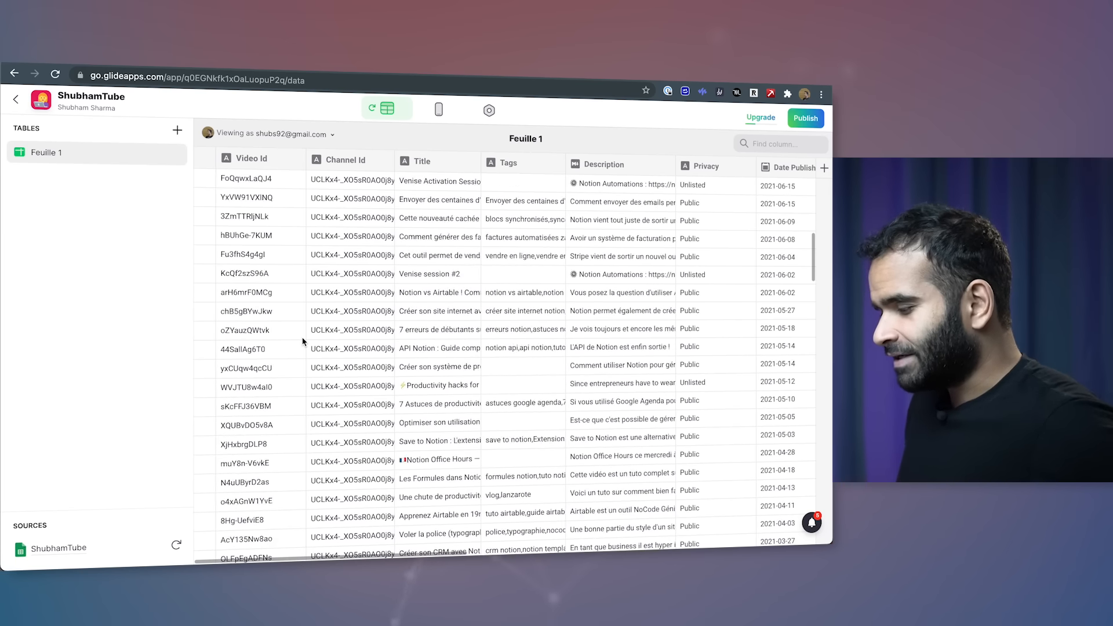
pyautogui.scroll(5, 429, 244)
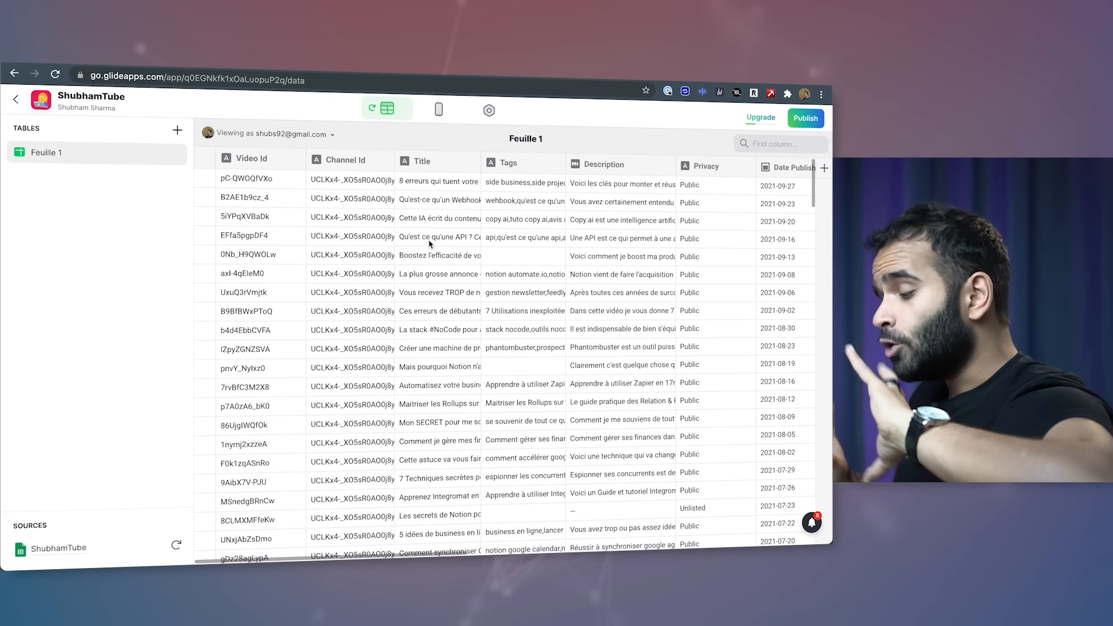
pyautogui.scroll(-8, 516, 198)
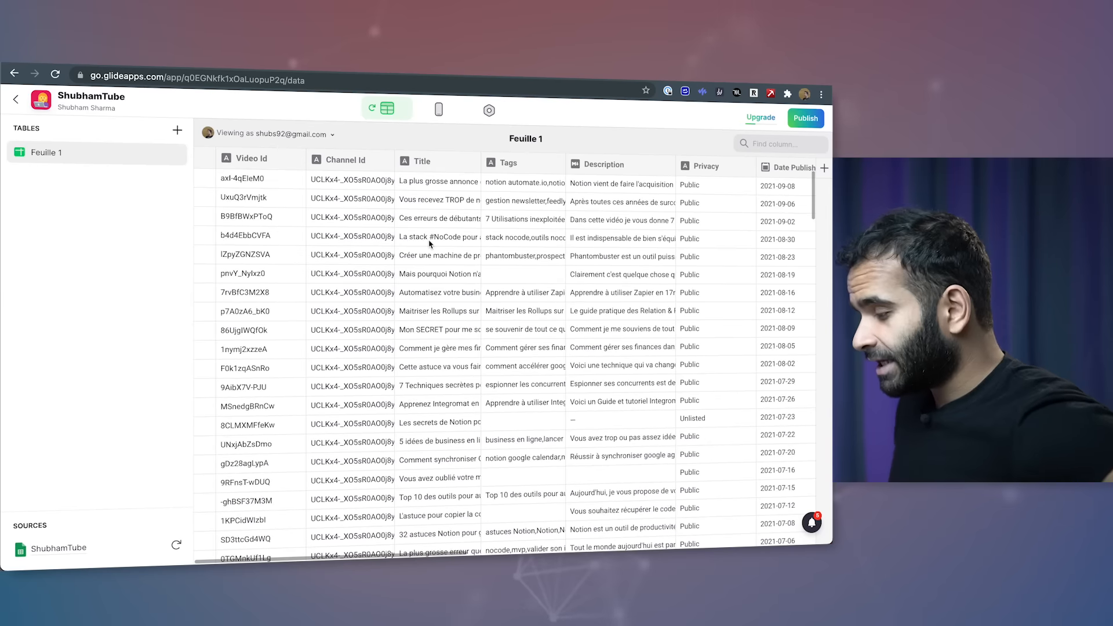
pyautogui.hscroll(10, 628, 185)
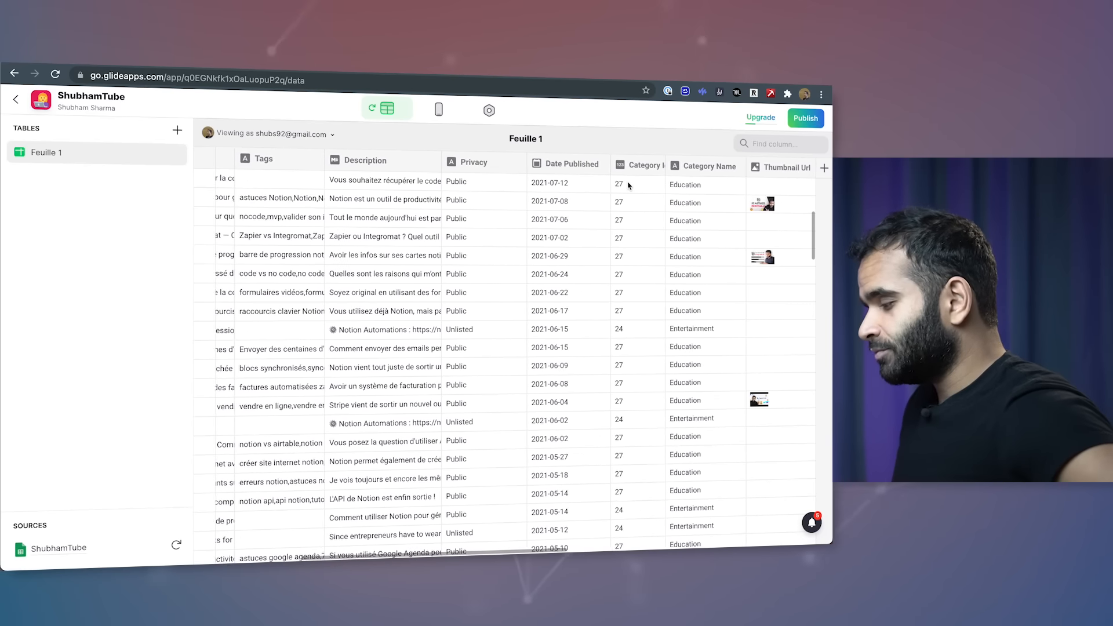
pyautogui.hscroll(3, 627, 185)
pyautogui.scroll(12, 485, 392)
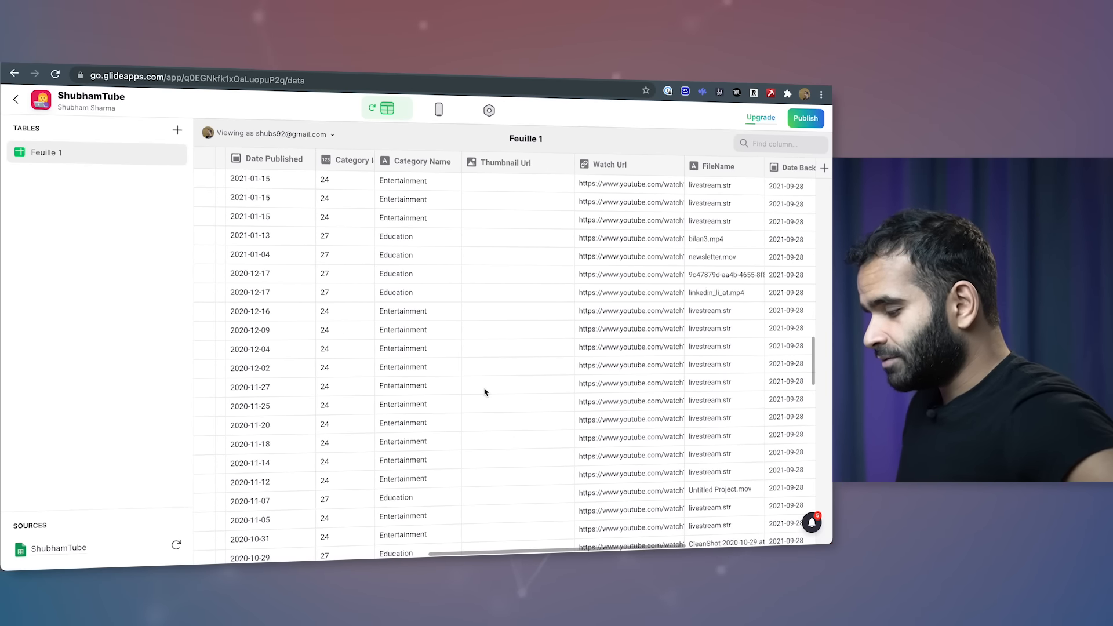
pyautogui.scroll(-10, 485, 391)
pyautogui.scroll(10, 488, 359)
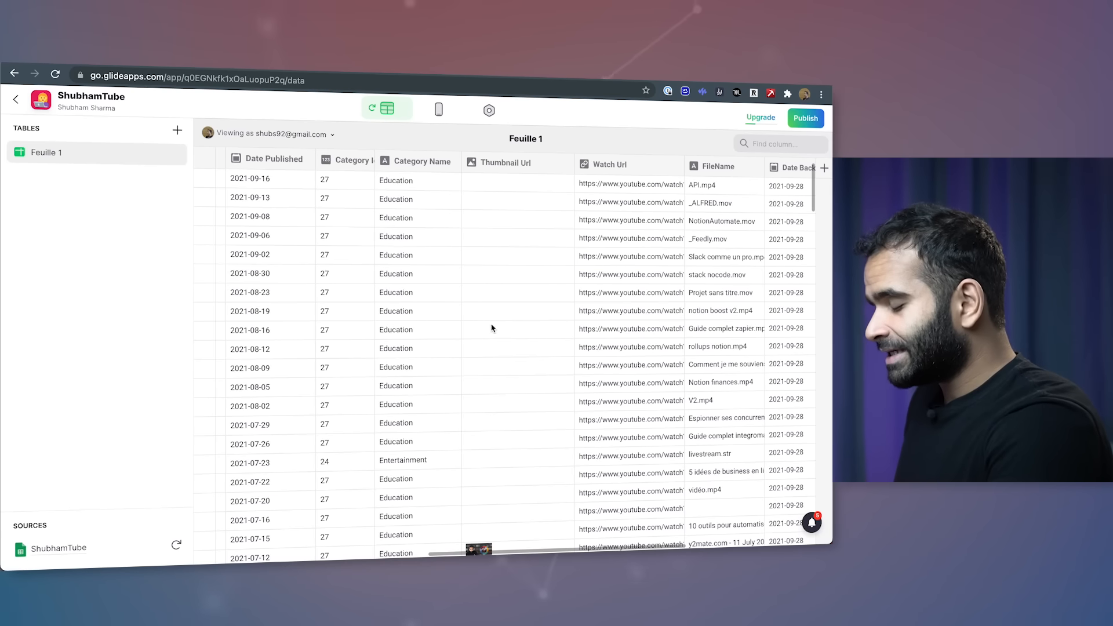
pyautogui.scroll(-3, 501, 382)
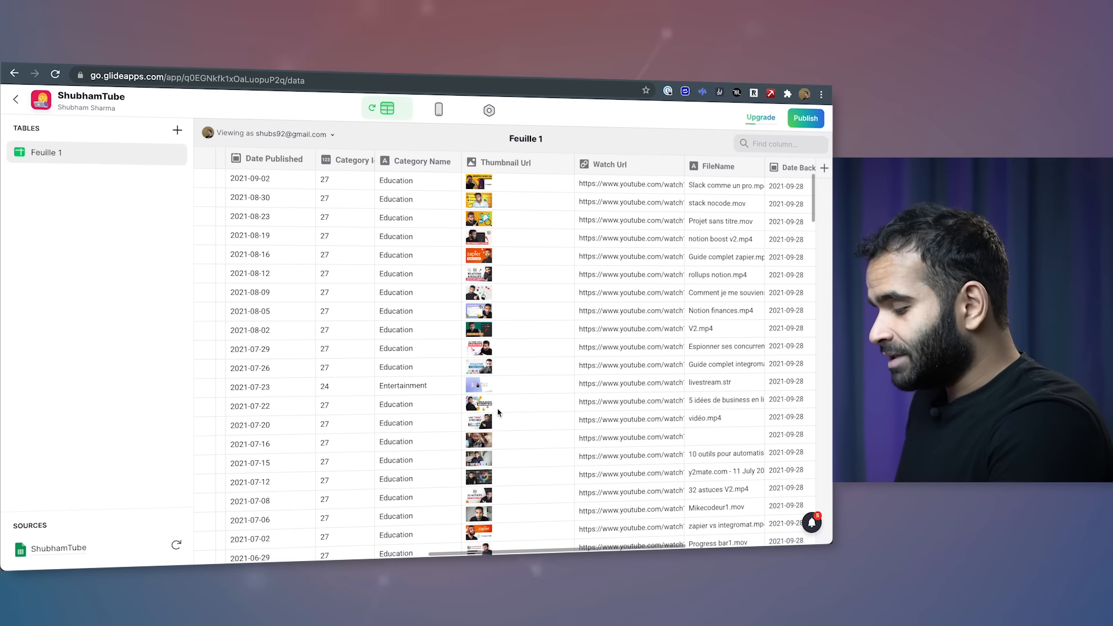
# Return to the app layout and set the Feuille 1 tab's style to Tiles.
pyautogui.click(436, 110)
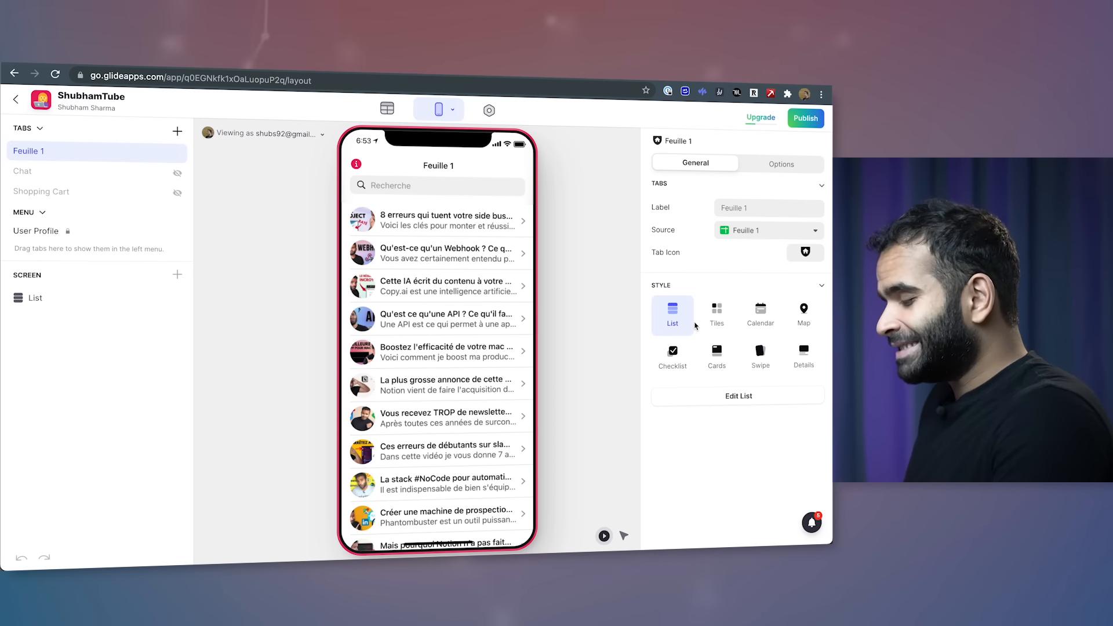
pyautogui.click(729, 329)
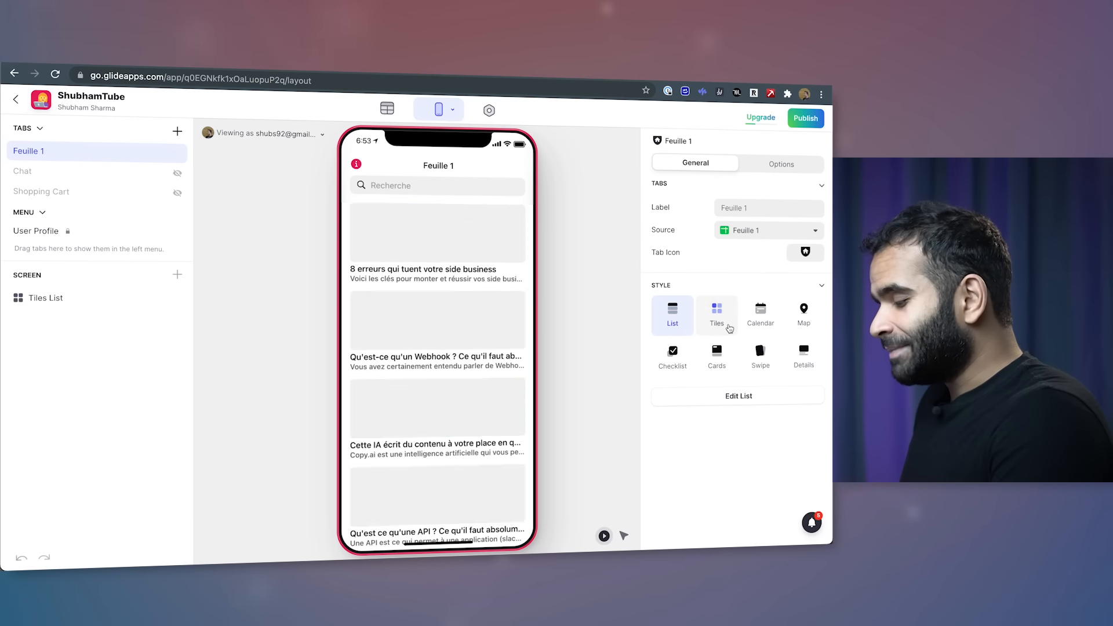
# Try the Calendar, Map, Details, Swipe, Cards, Checklist and List styles on the Feuille 1 tab and go back to Tiles.
pyautogui.click(760, 318)
pyautogui.click(808, 319)
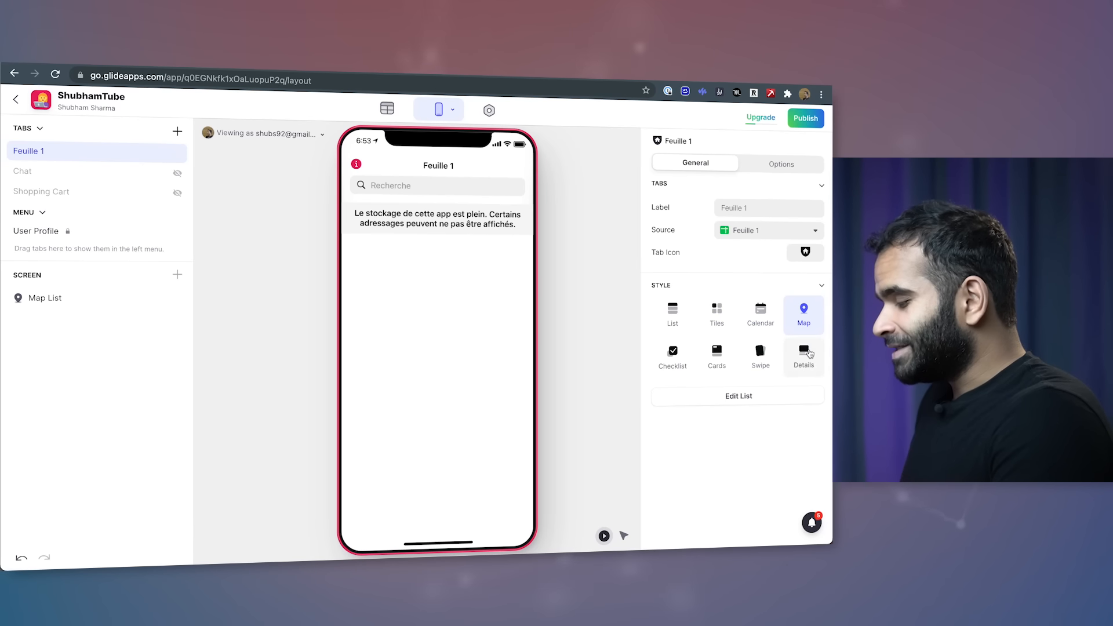
pyautogui.click(803, 354)
pyautogui.click(760, 355)
pyautogui.click(723, 356)
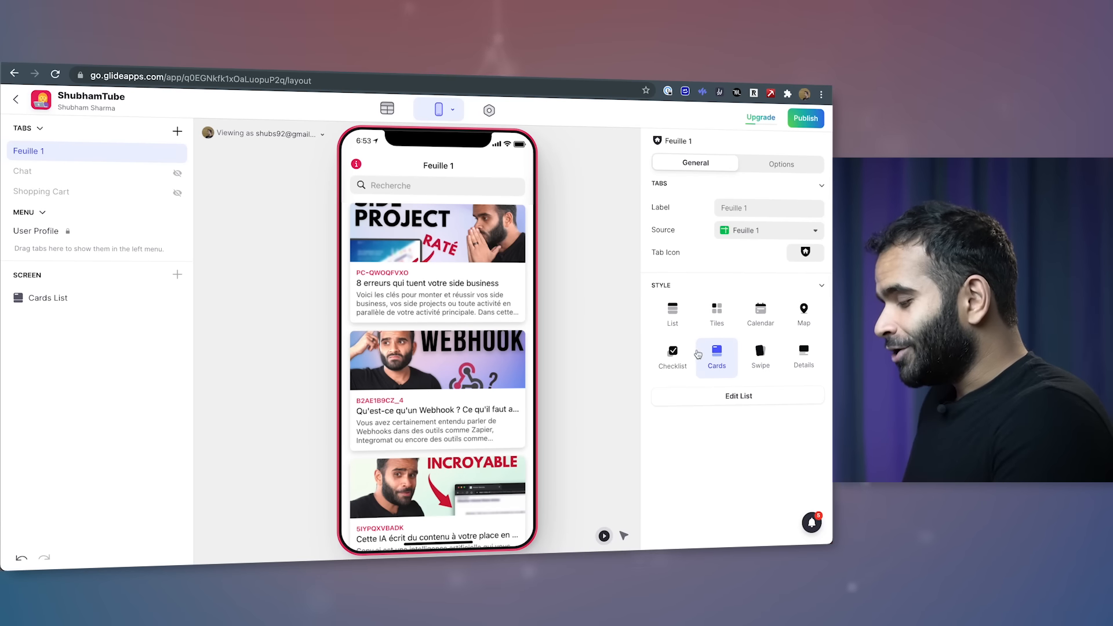
pyautogui.click(673, 355)
pyautogui.click(678, 319)
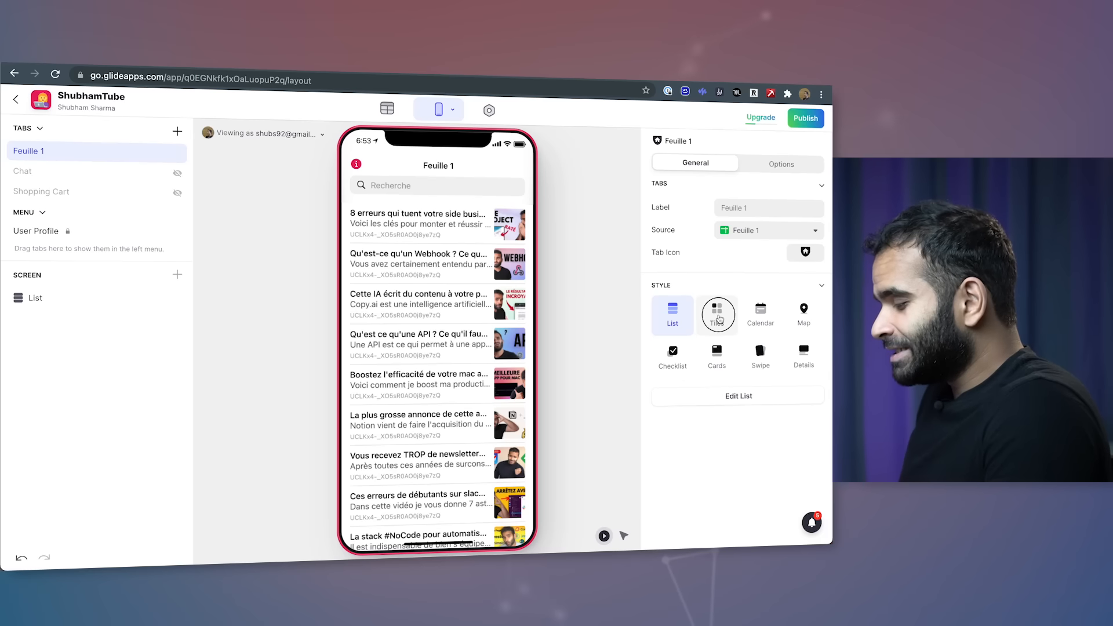
pyautogui.click(719, 318)
pyautogui.scroll(-5, 427, 329)
pyautogui.scroll(5, 428, 329)
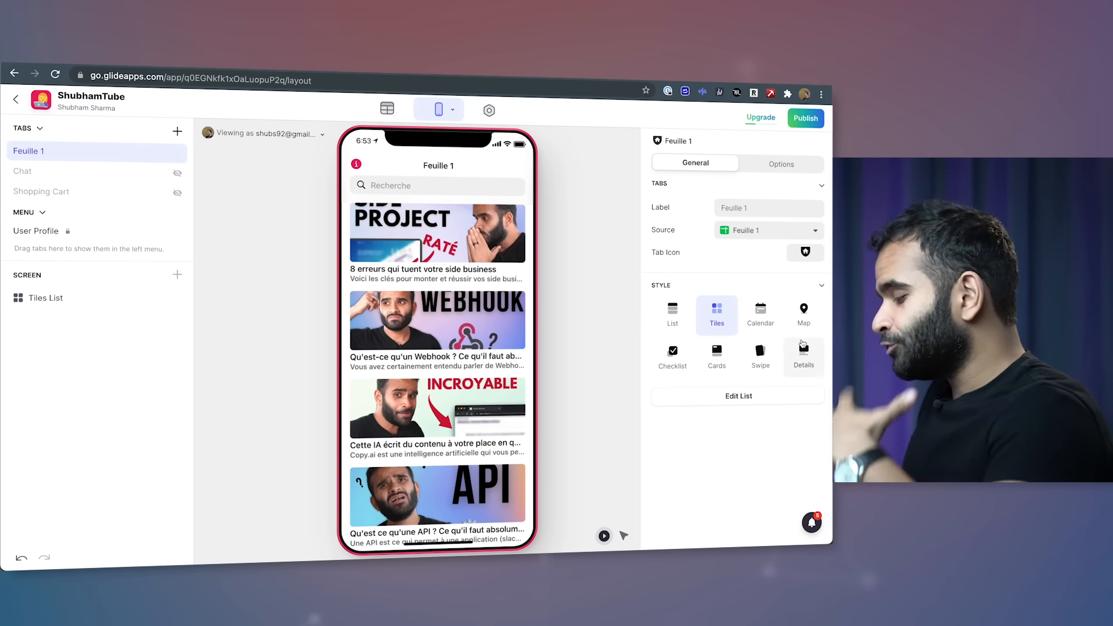
# Compare the Swipe, Cards, Checklist and Tiles styles in the preview and set the Feuille 1 tab's style to Cards.
pyautogui.click(759, 354)
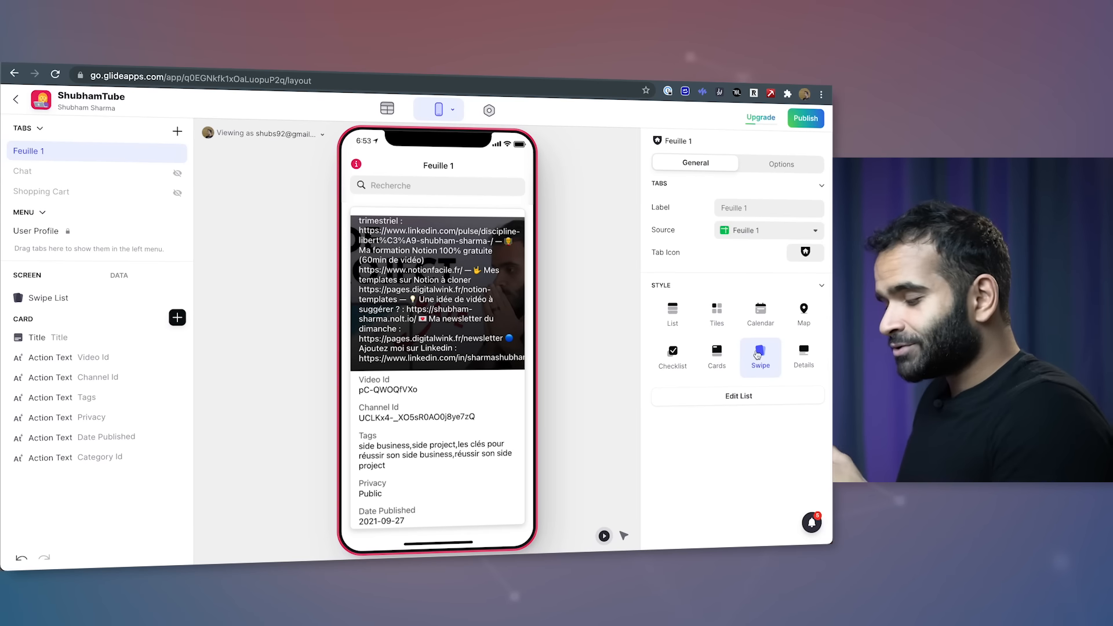
pyautogui.click(719, 365)
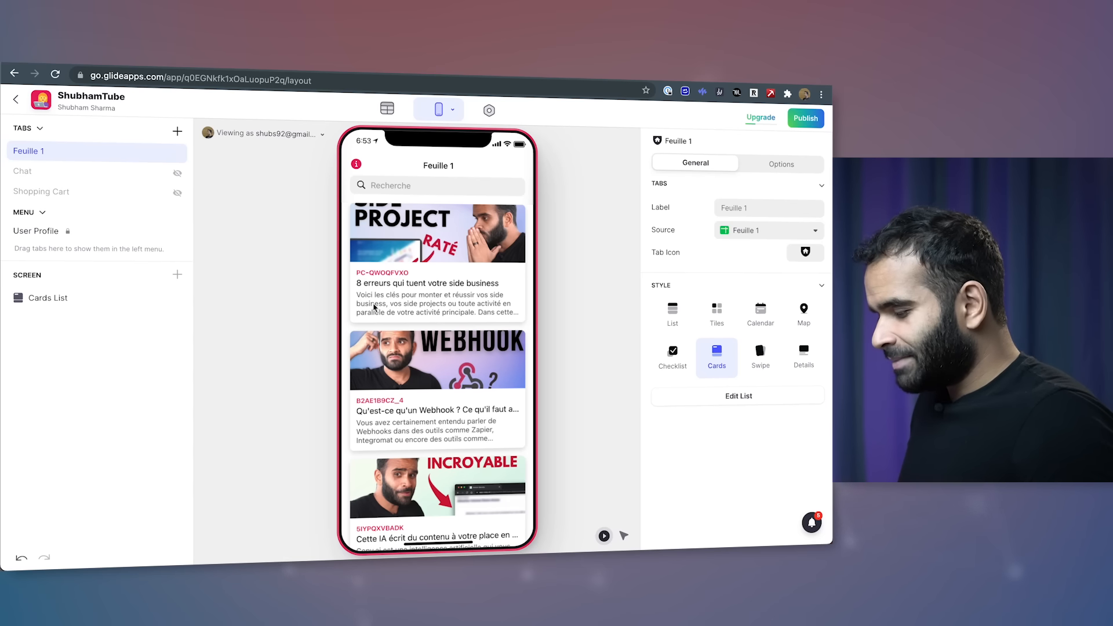
pyautogui.scroll(2, 461, 382)
pyautogui.scroll(-5, 462, 382)
pyautogui.scroll(5, 462, 382)
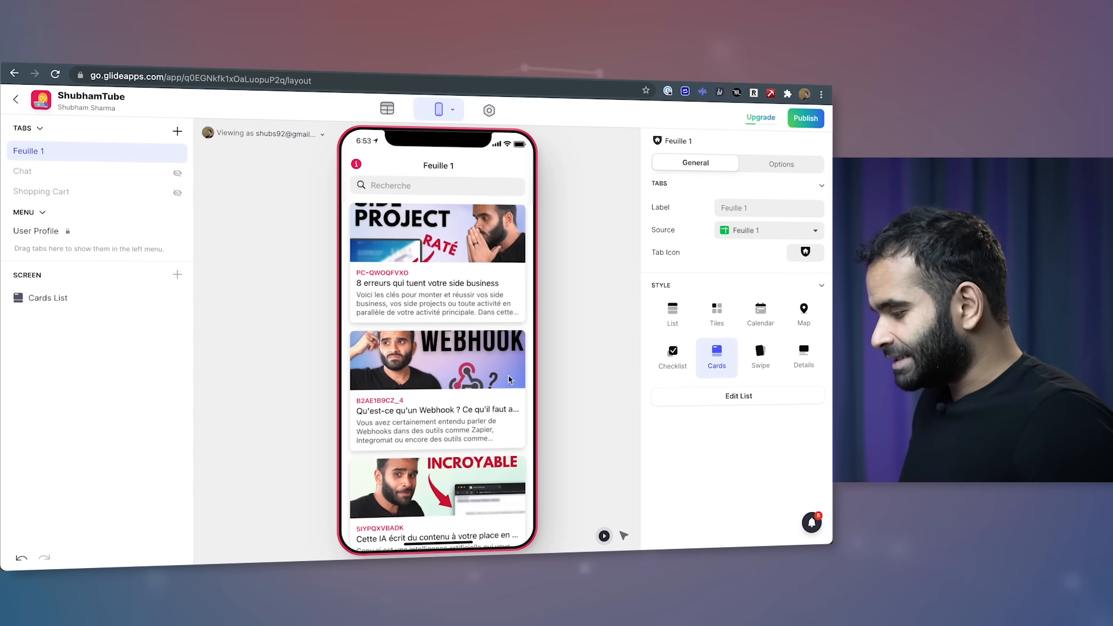
pyautogui.click(684, 353)
pyautogui.click(725, 326)
pyautogui.click(717, 357)
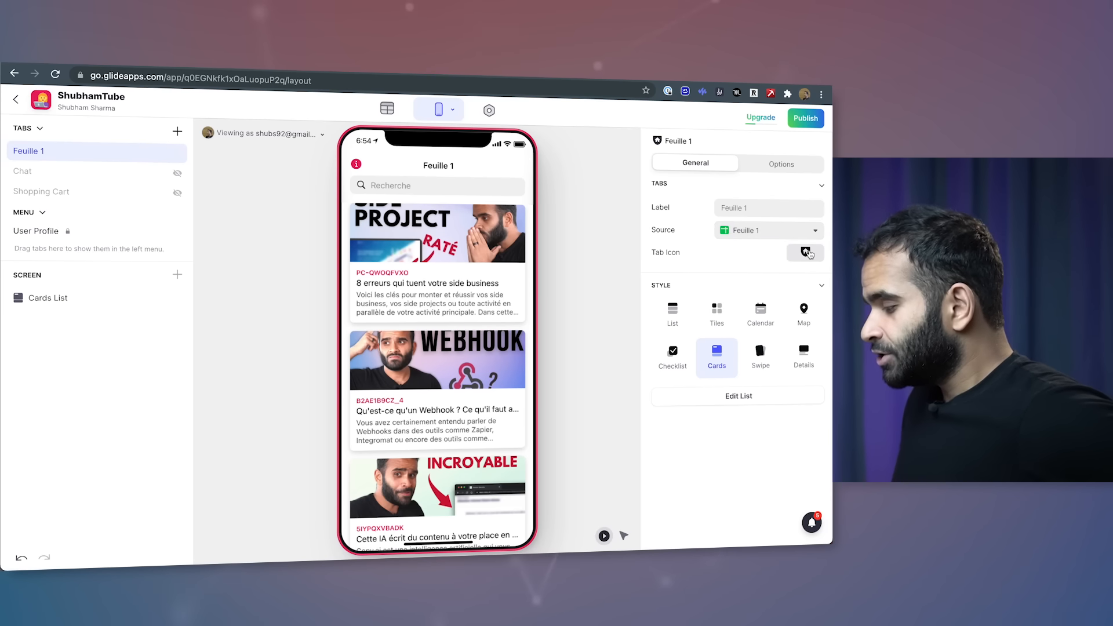
# Change the Feuille 1 tab's icon to the solid house.
pyautogui.click(807, 252)
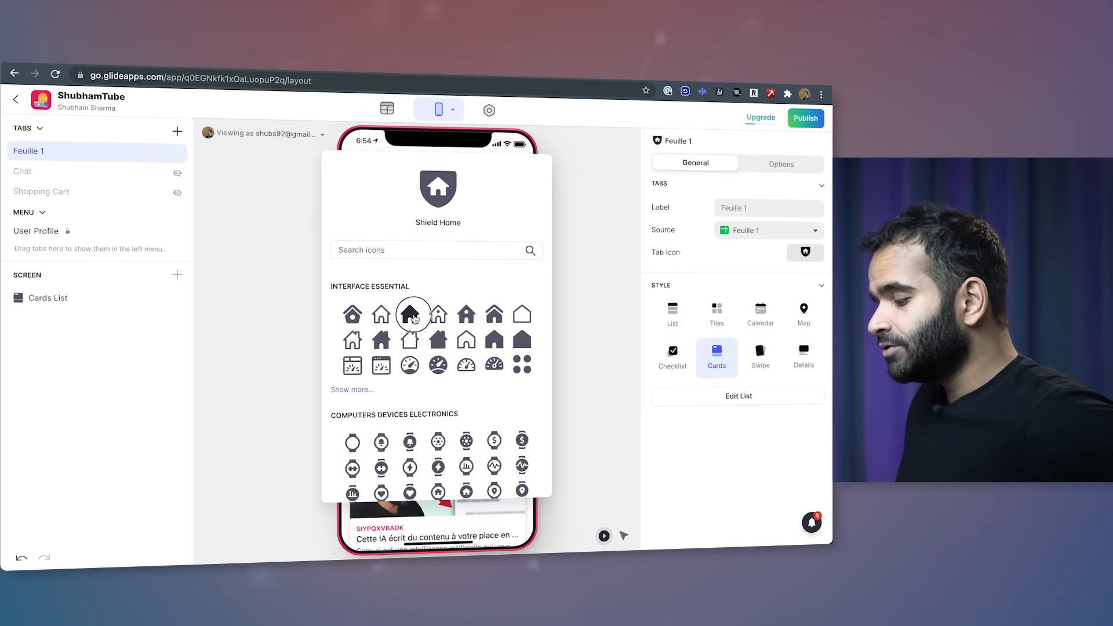
pyautogui.click(411, 315)
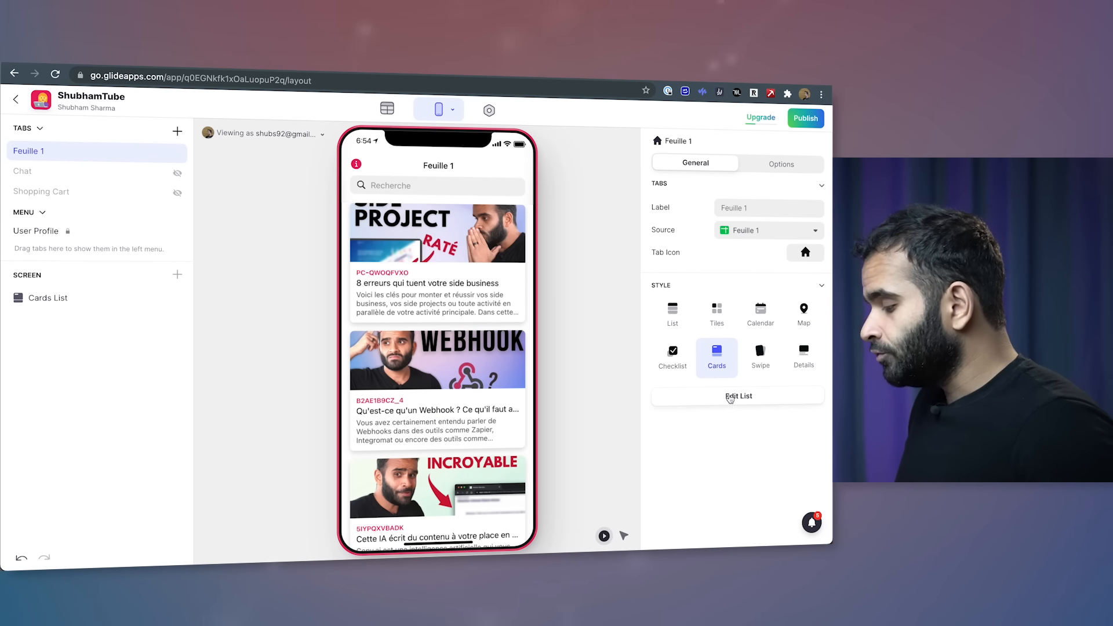
# Edit the cards list and clear its Header data field, keeping Description as the Details field.
pyautogui.click(729, 397)
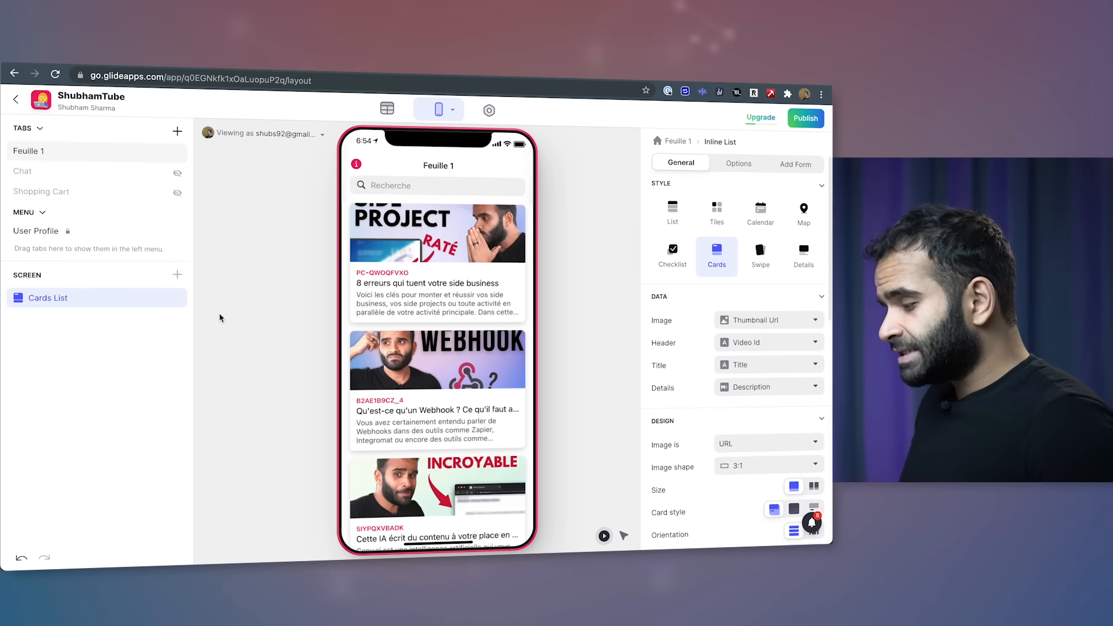
pyautogui.scroll(-3, 739, 332)
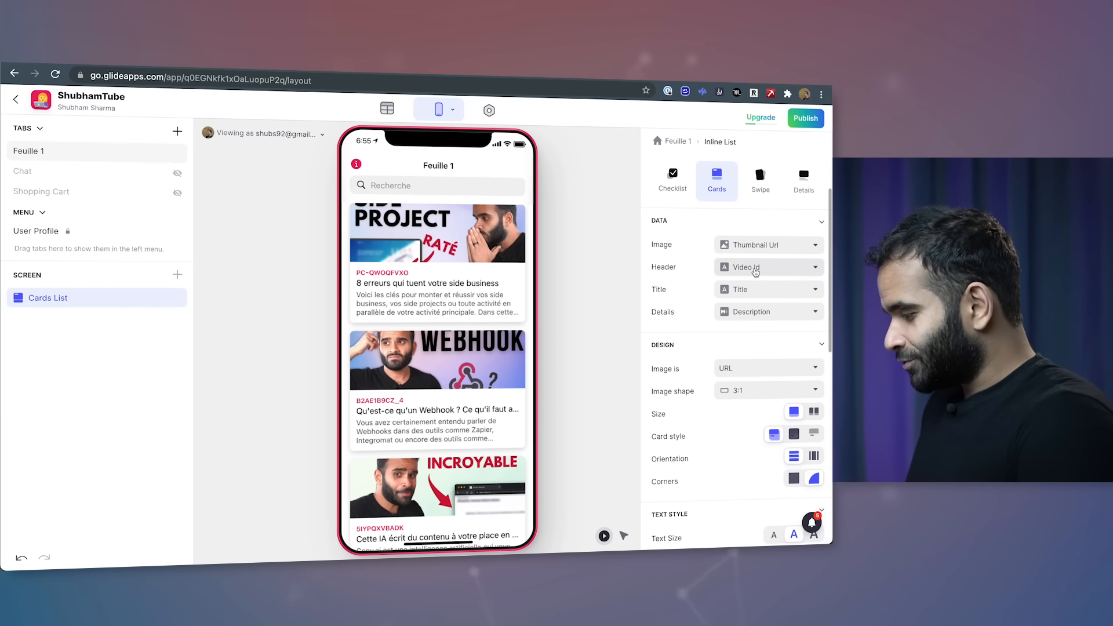
pyautogui.click(755, 272)
pyautogui.click(709, 297)
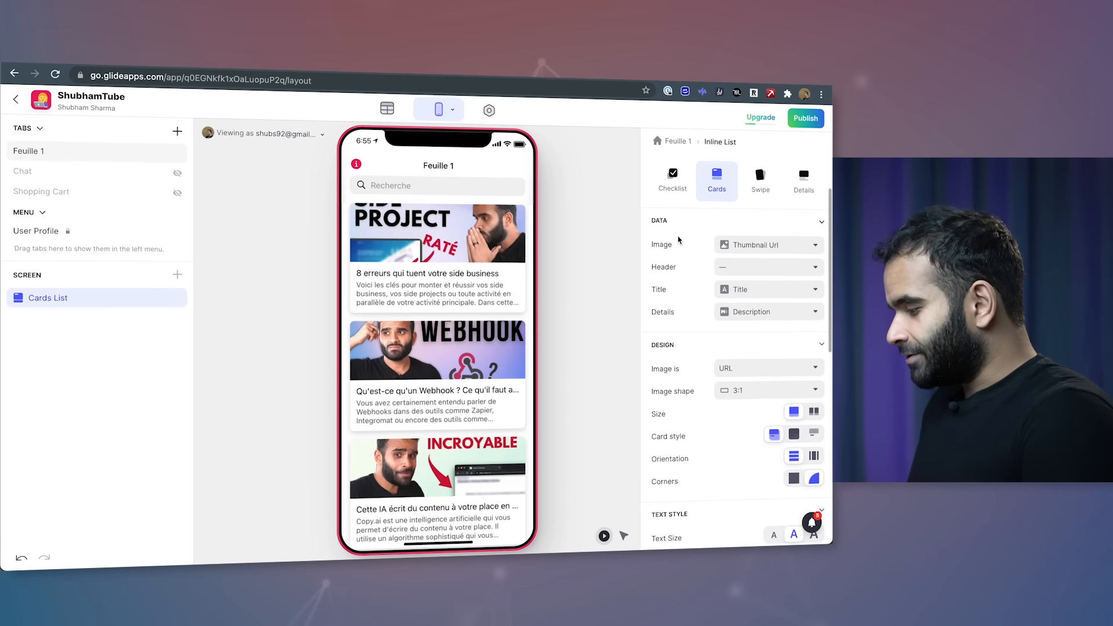
pyautogui.click(726, 316)
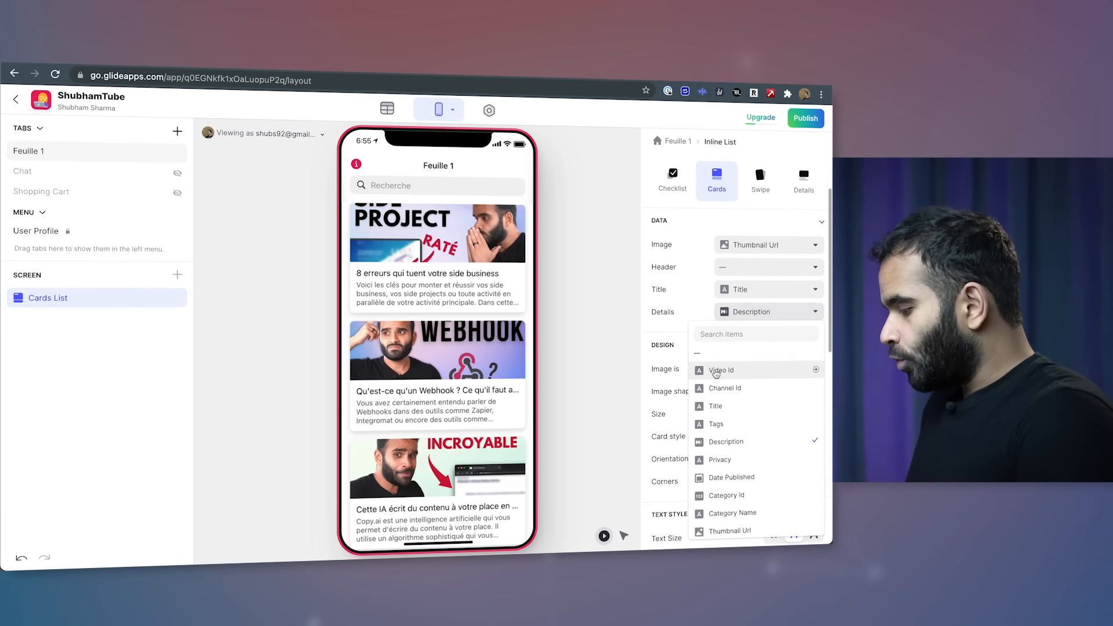
pyautogui.click(670, 282)
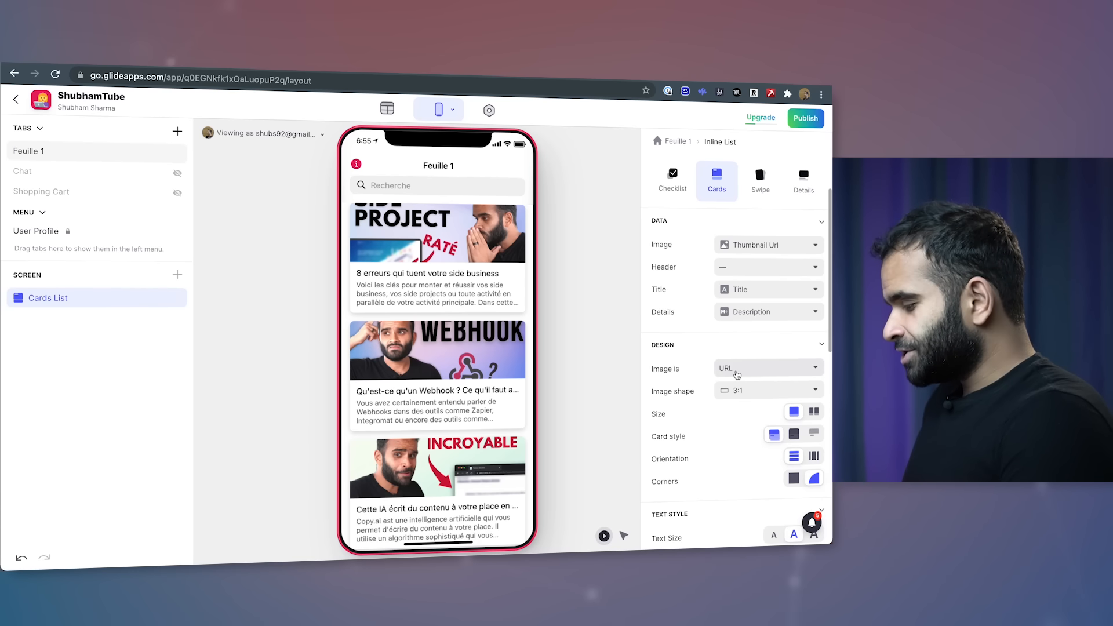
# Try the Square image shape for the cards, set it to 3:2 and check the thumbnails in the phone preview.
pyautogui.scroll(-1, 745, 384)
pyautogui.click(734, 334)
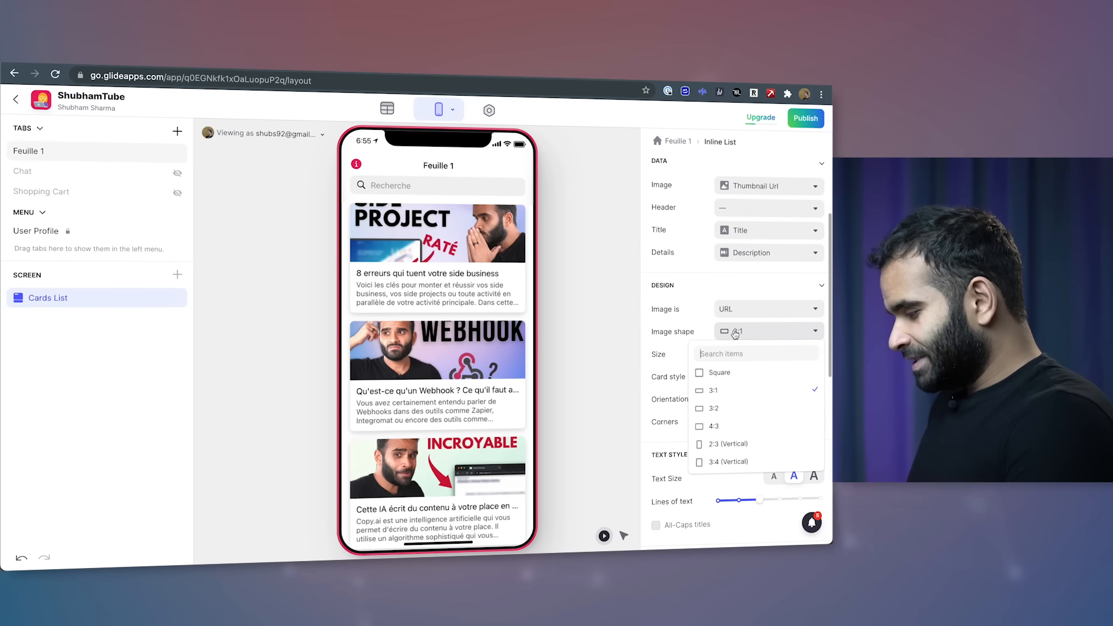
pyautogui.click(729, 369)
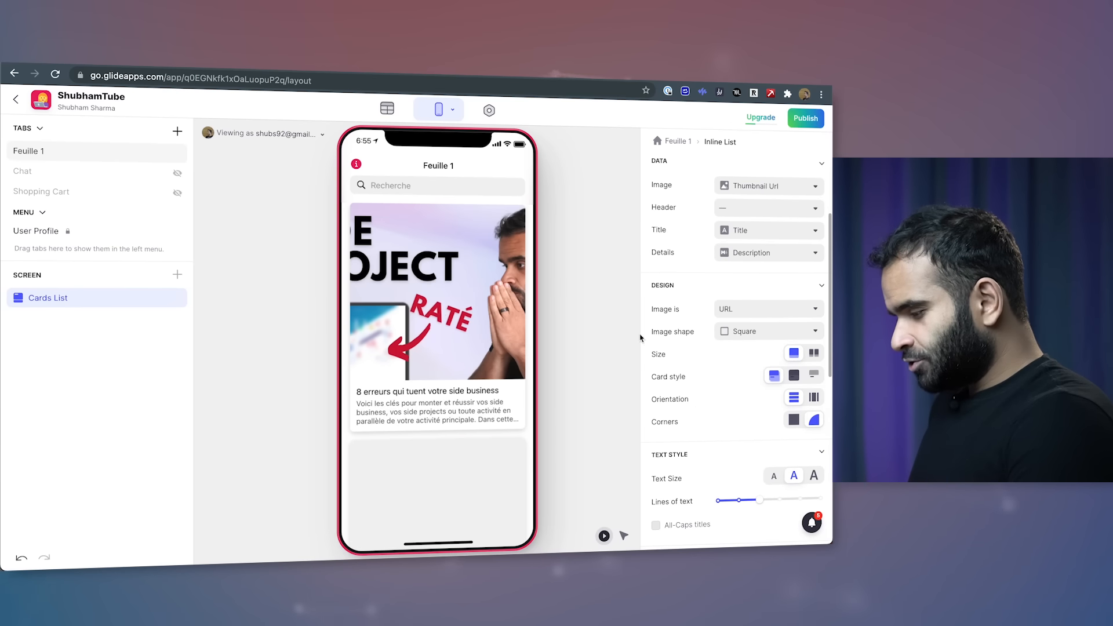
pyautogui.click(760, 333)
pyautogui.click(734, 408)
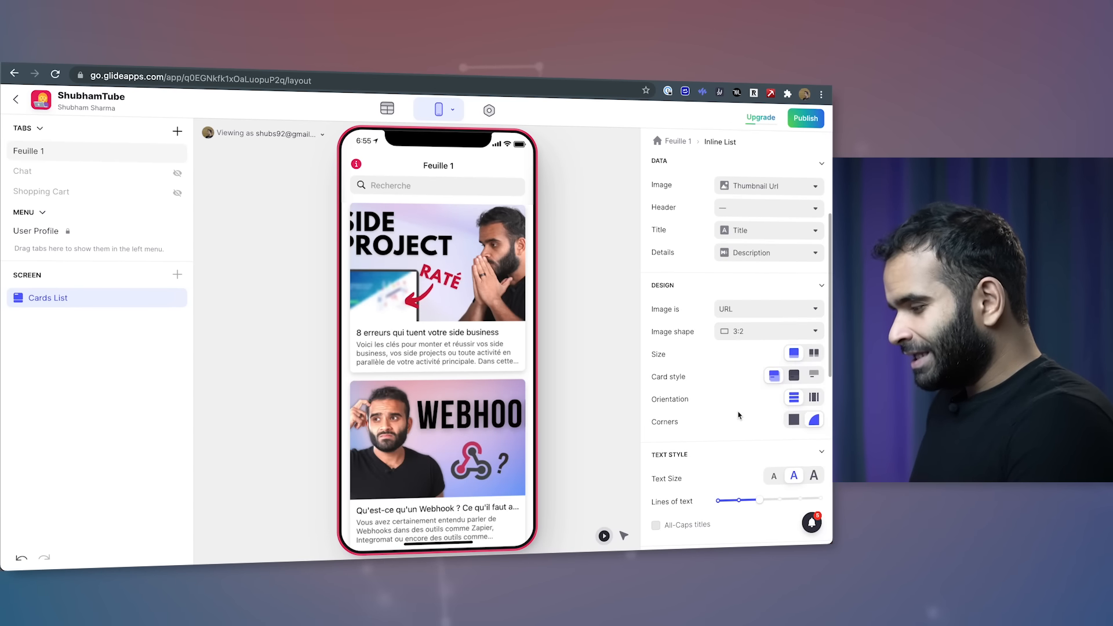
pyautogui.scroll(-10, 420, 302)
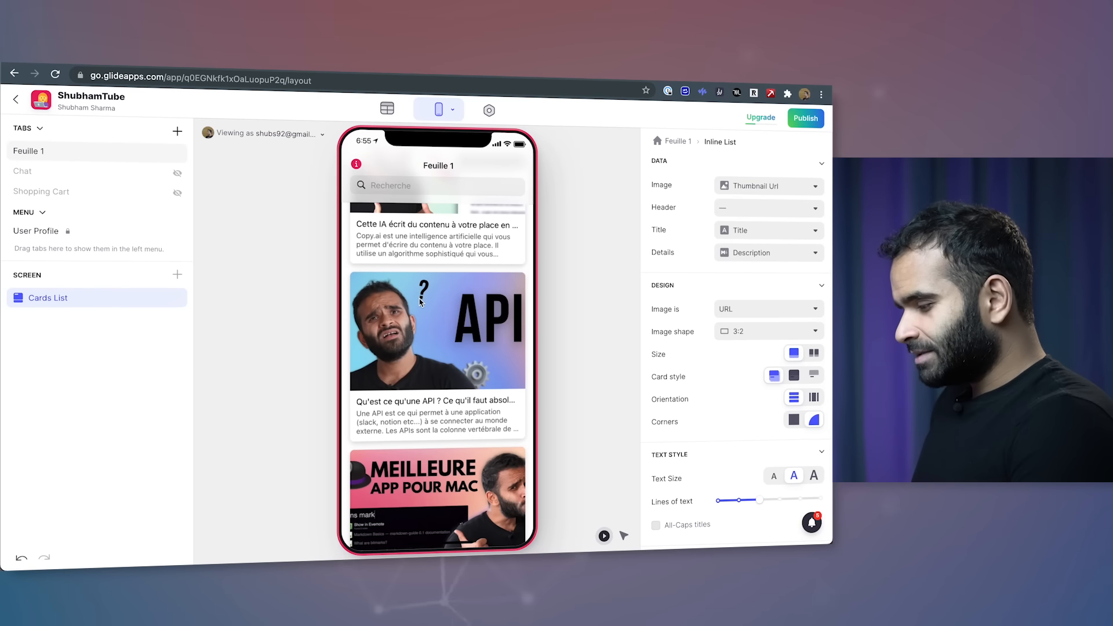
pyautogui.scroll(4, 419, 301)
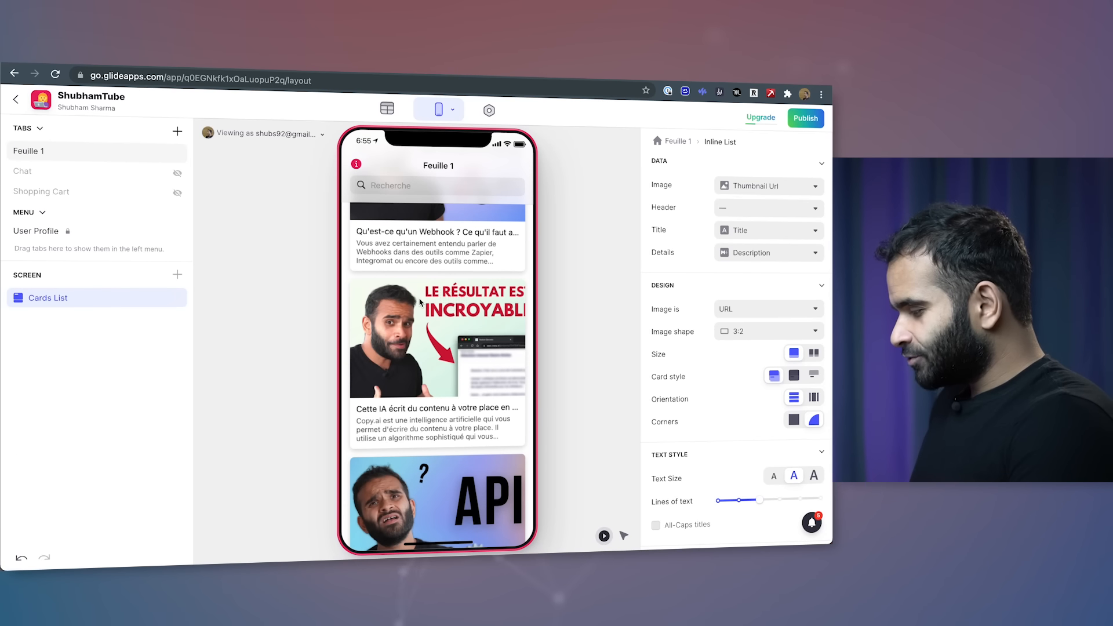
# Try the smaller two-column card size in the preview and restore the full-width size.
pyautogui.click(813, 352)
pyautogui.scroll(1, 411, 290)
pyautogui.scroll(-2, 411, 290)
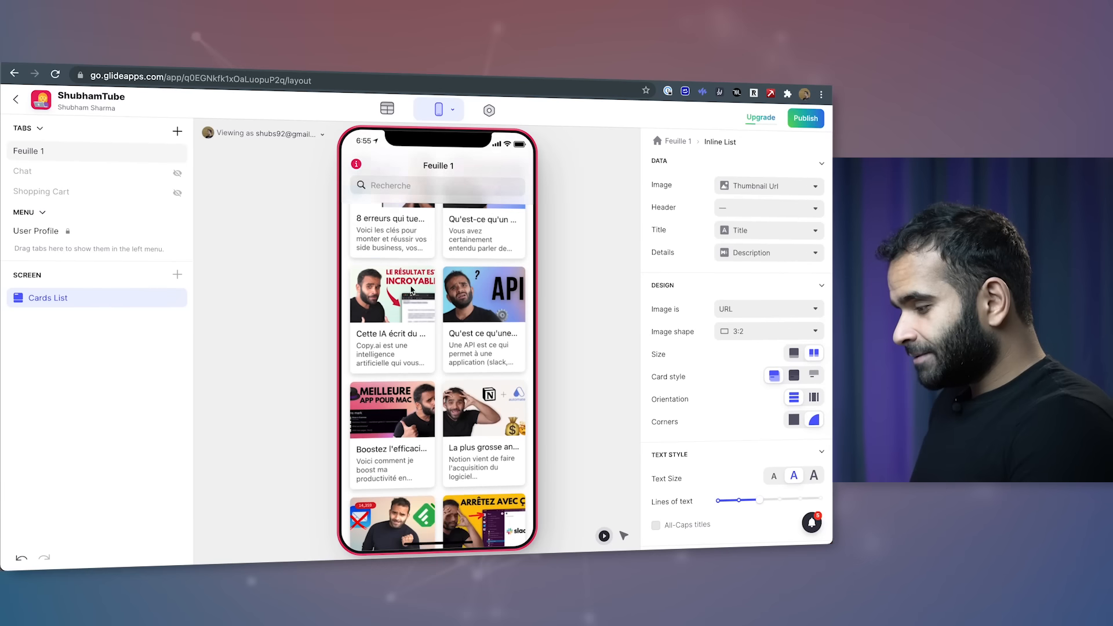
pyautogui.click(800, 355)
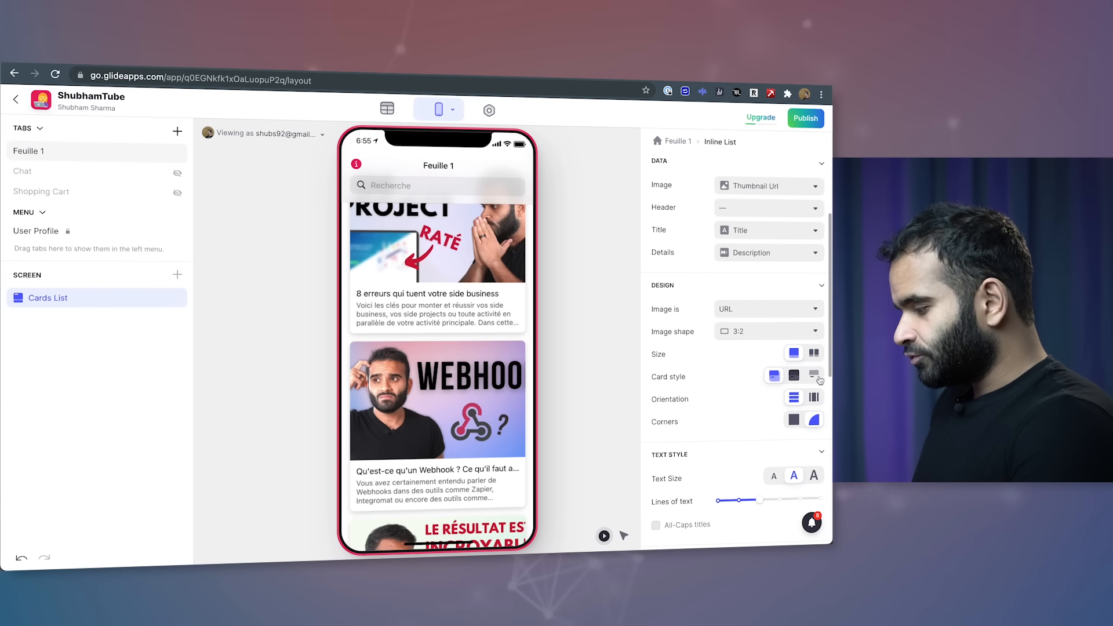
# Compare the three card styles in the phone preview and return to the first one.
pyautogui.click(793, 376)
pyautogui.click(774, 378)
pyautogui.click(795, 378)
pyautogui.click(774, 378)
pyautogui.click(794, 377)
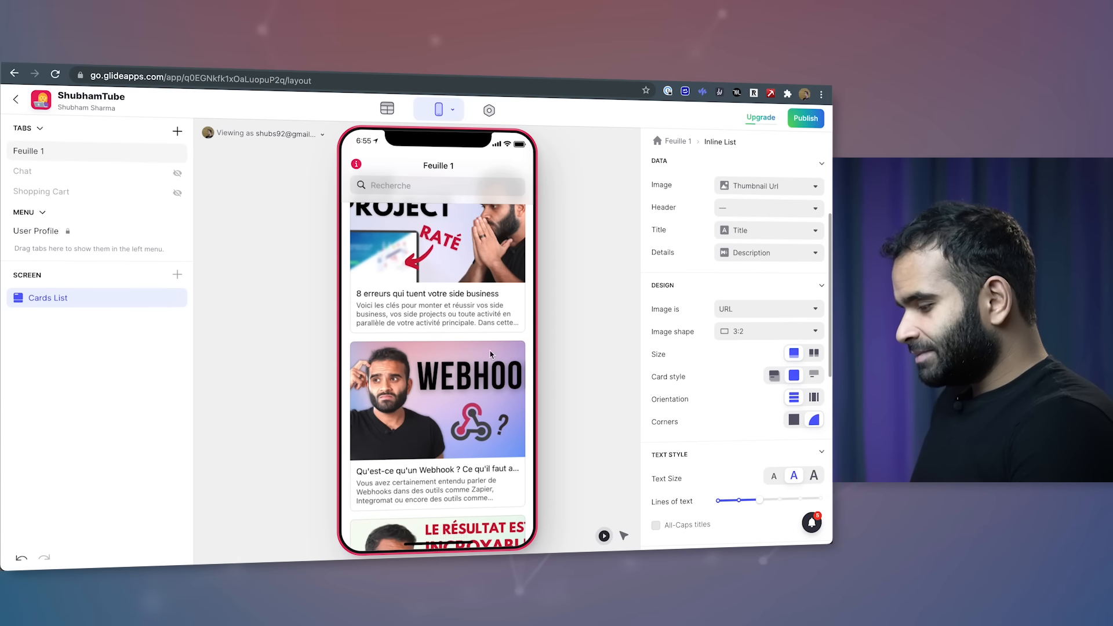
pyautogui.click(777, 381)
pyautogui.click(811, 379)
pyautogui.click(780, 382)
pyautogui.scroll(-4, 492, 293)
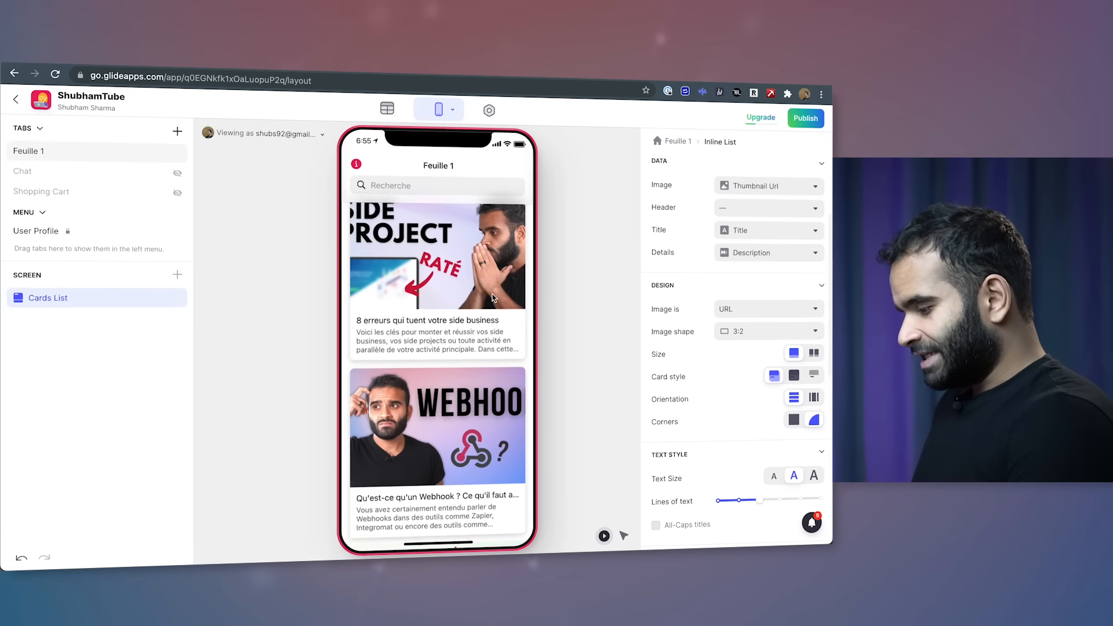
pyautogui.scroll(4, 492, 298)
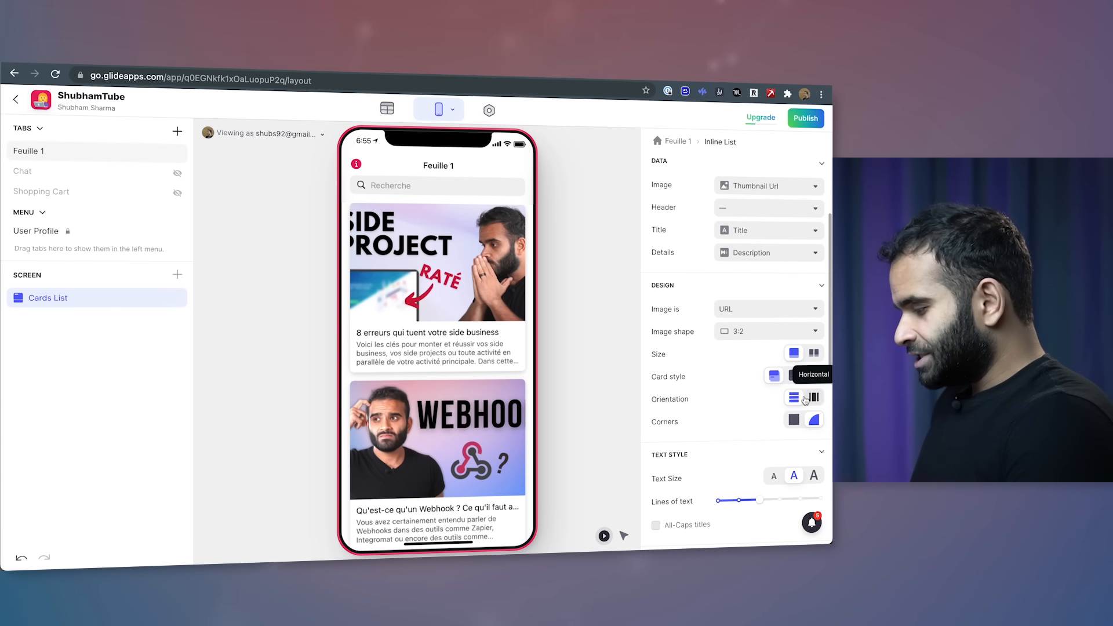
# Try the Horizontal orientation for the cards list in the preview and restore the vertical orientation.
pyautogui.click(813, 399)
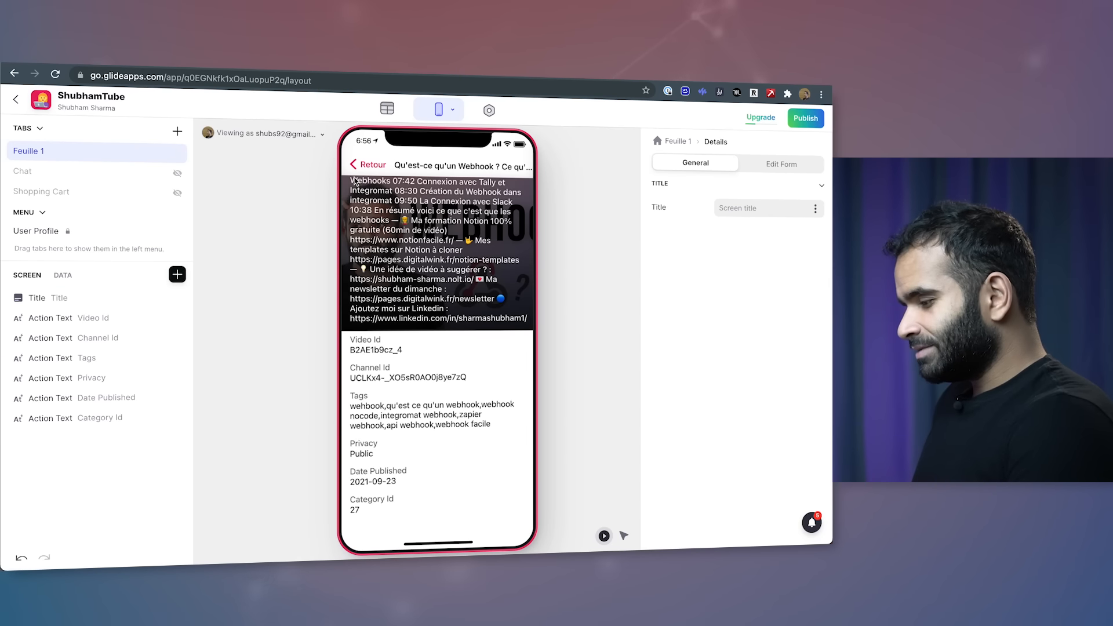
pyautogui.click(358, 167)
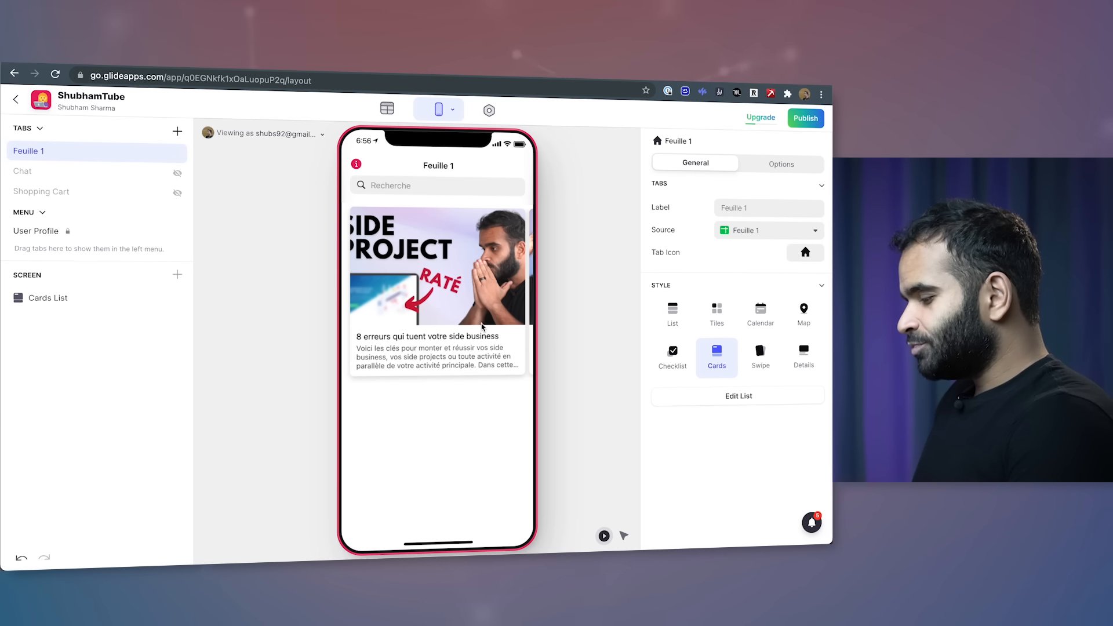
pyautogui.click(739, 397)
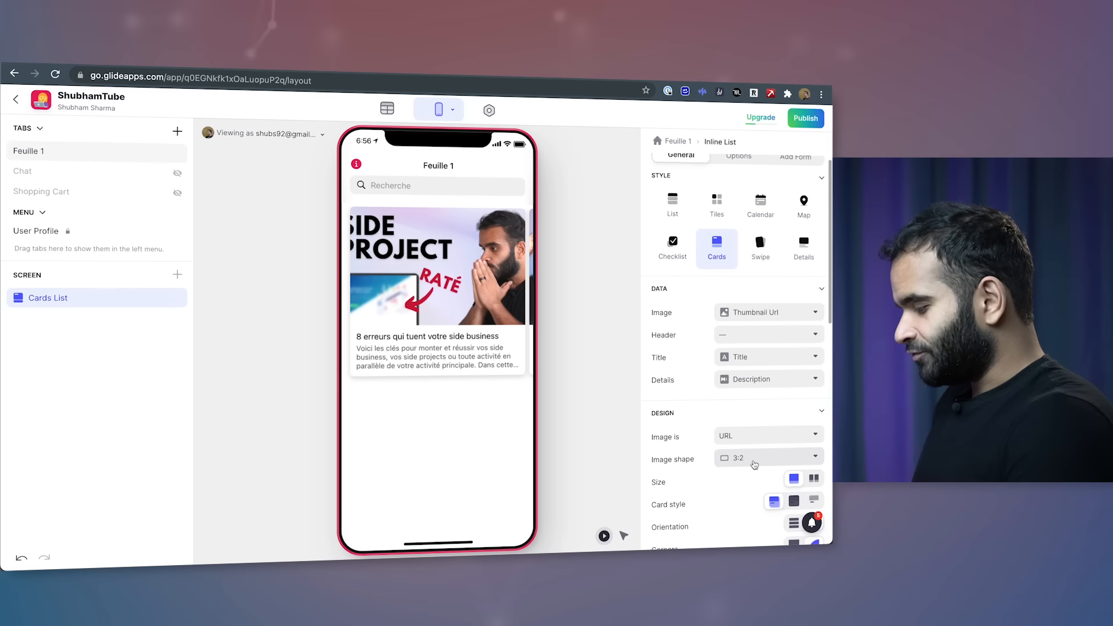
pyautogui.scroll(-2, 765, 446)
pyautogui.click(794, 414)
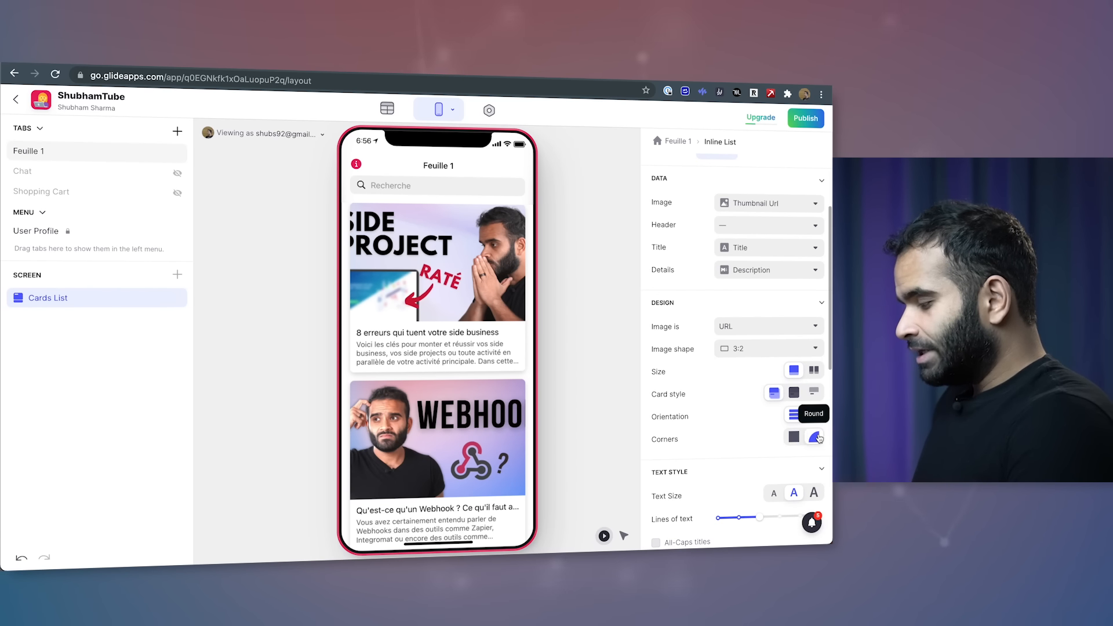
# Try the largest text size, return it to Medium, and reduce the cards' lines of text to two.
pyautogui.scroll(-2, 811, 431)
pyautogui.click(814, 399)
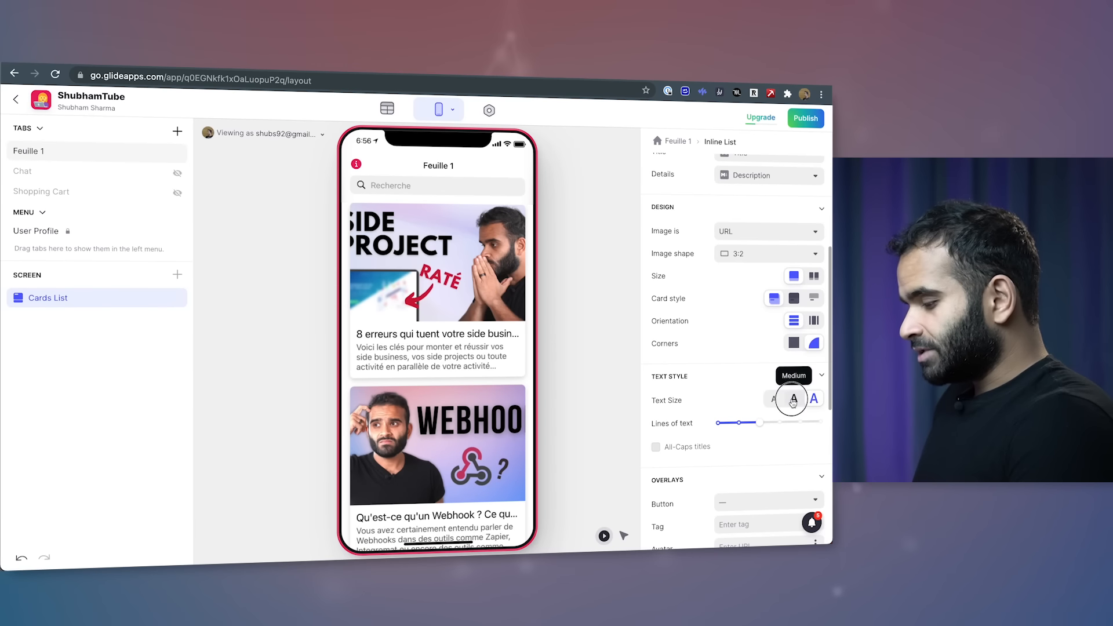
pyautogui.click(792, 400)
pyautogui.moveTo(756, 429)
pyautogui.mouseDown()
pyautogui.moveTo(721, 424)
pyautogui.moveTo(744, 425)
pyautogui.mouseUp()
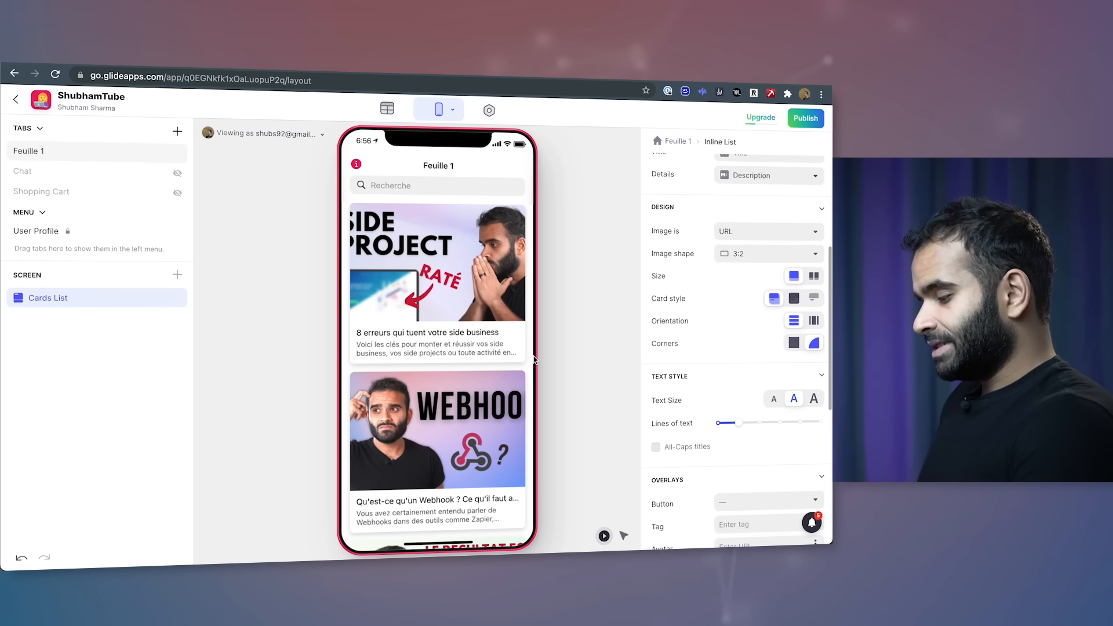
pyautogui.scroll(-4, 530, 361)
pyautogui.scroll(-3, 713, 434)
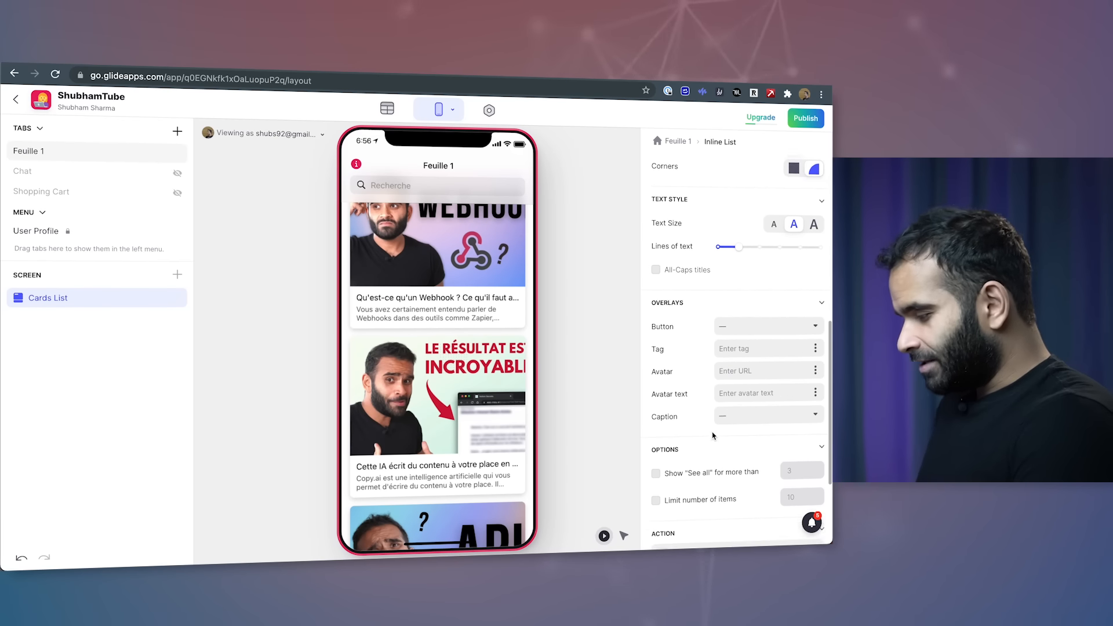
pyautogui.scroll(-3, 713, 435)
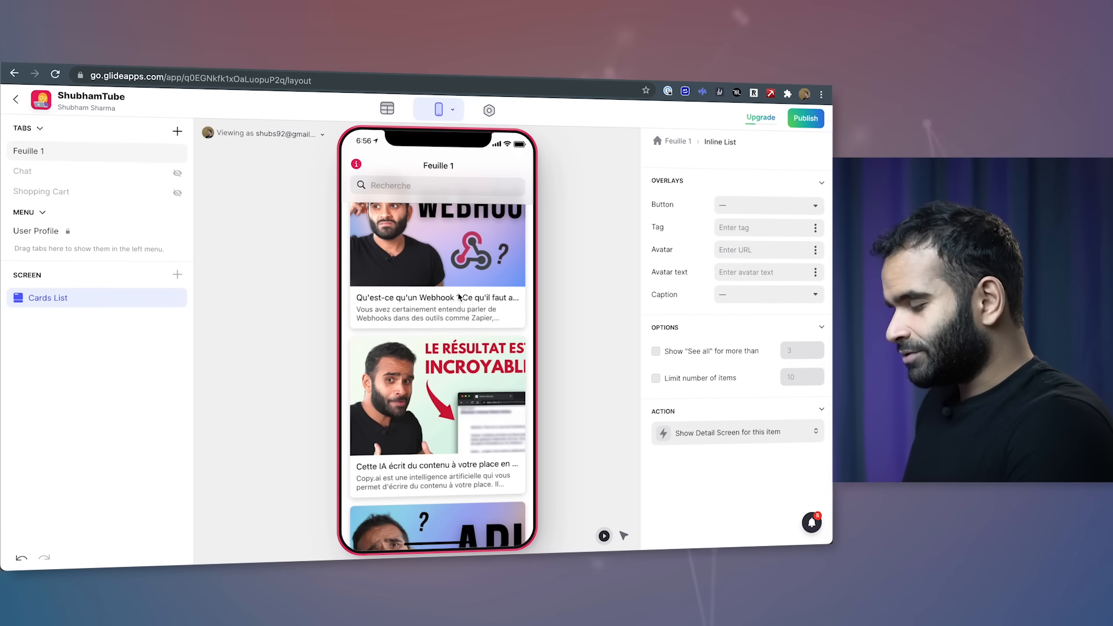
# Open the Webhook video's detail screen and delete its Category Id, Date Published, Privacy, Tags, Channel Id and Video Id action texts.
pyautogui.click(458, 298)
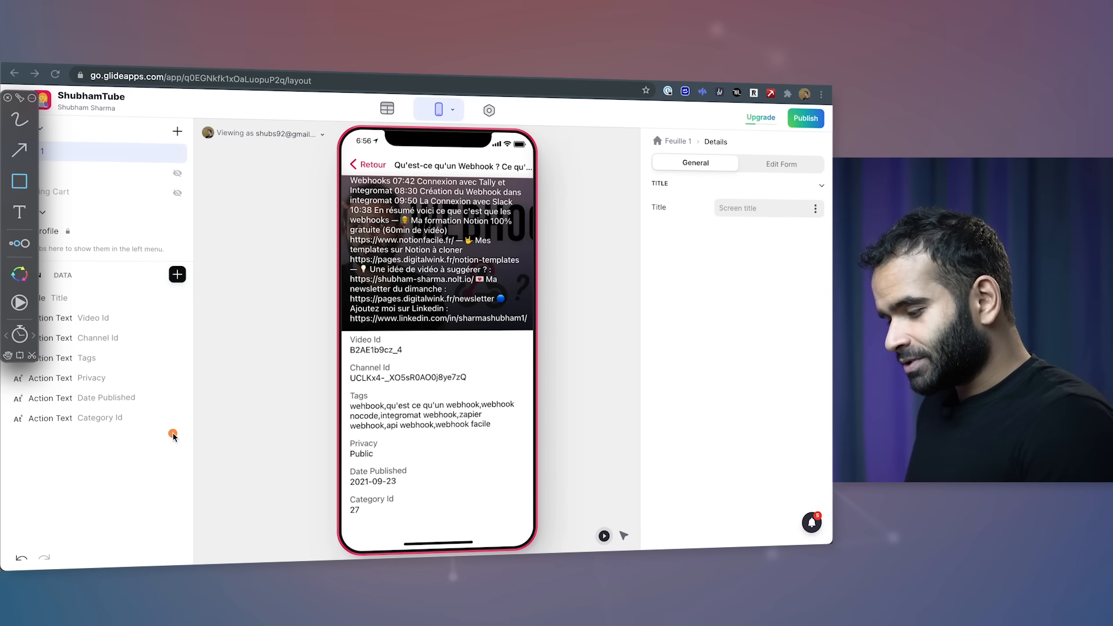
pyautogui.moveTo(281, 323); pyautogui.dragTo(506, 503)
pyautogui.click(173, 417)
pyautogui.click(176, 399)
pyautogui.click(178, 378)
pyautogui.click(178, 358)
pyautogui.click(177, 338)
pyautogui.click(177, 318)
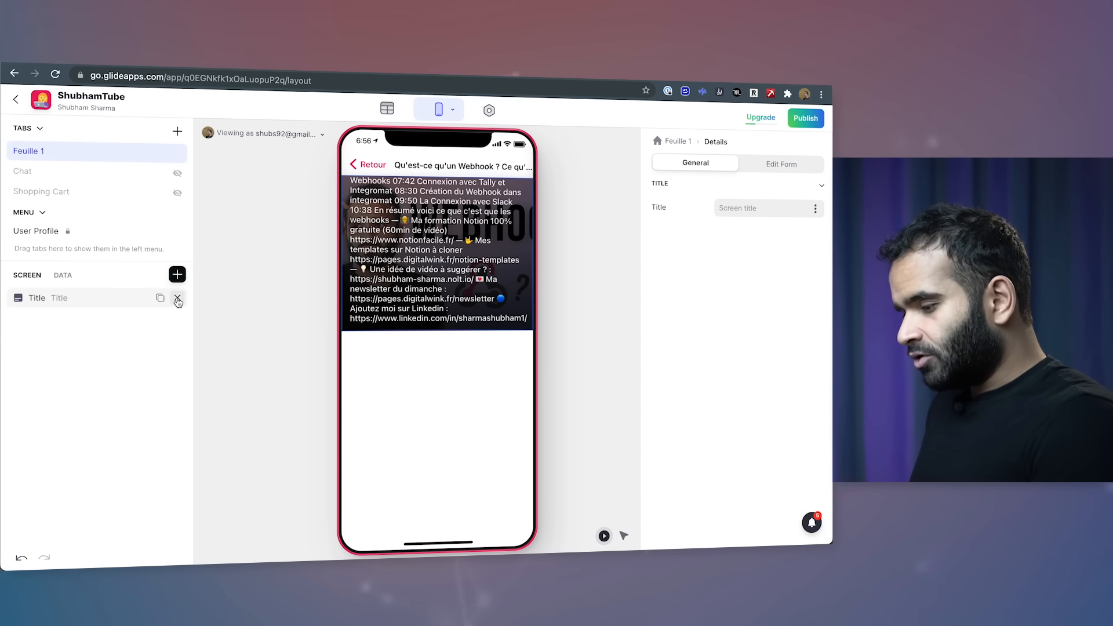
# Delete the remaining Title component from the detail screen and add a Video component that plays the Watch Url.
pyautogui.click(177, 299)
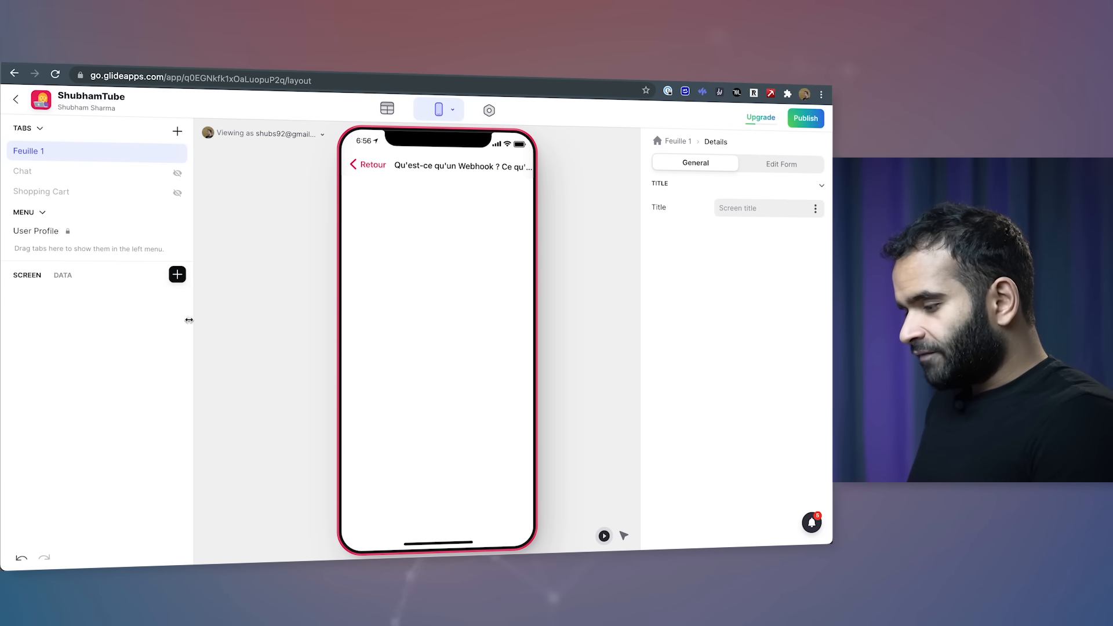
pyautogui.click(177, 275)
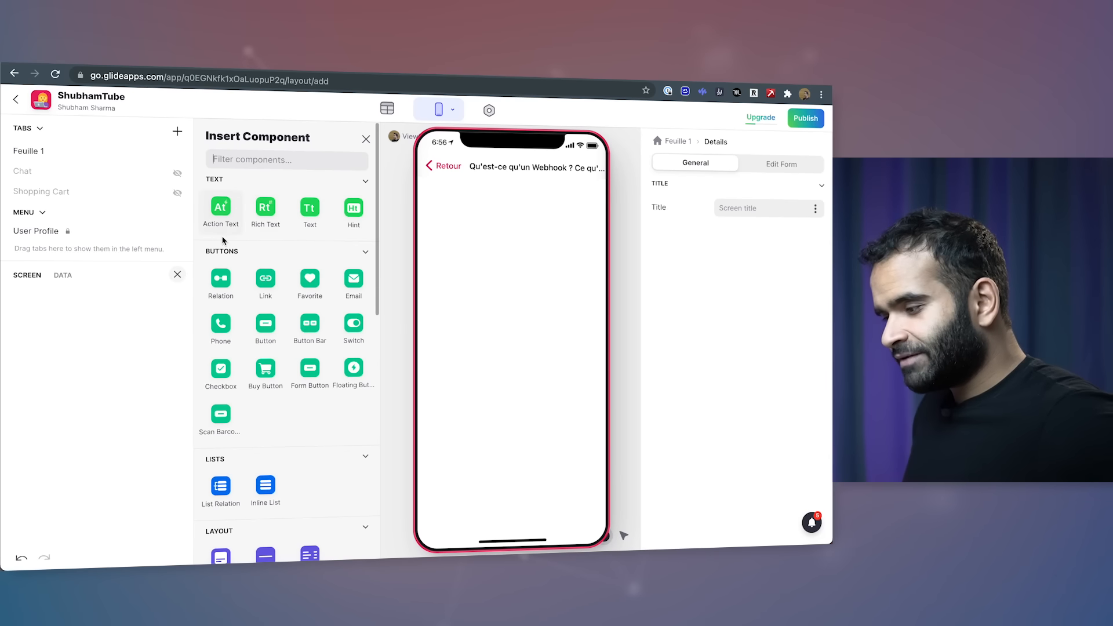
pyautogui.scroll(-10, 263, 416)
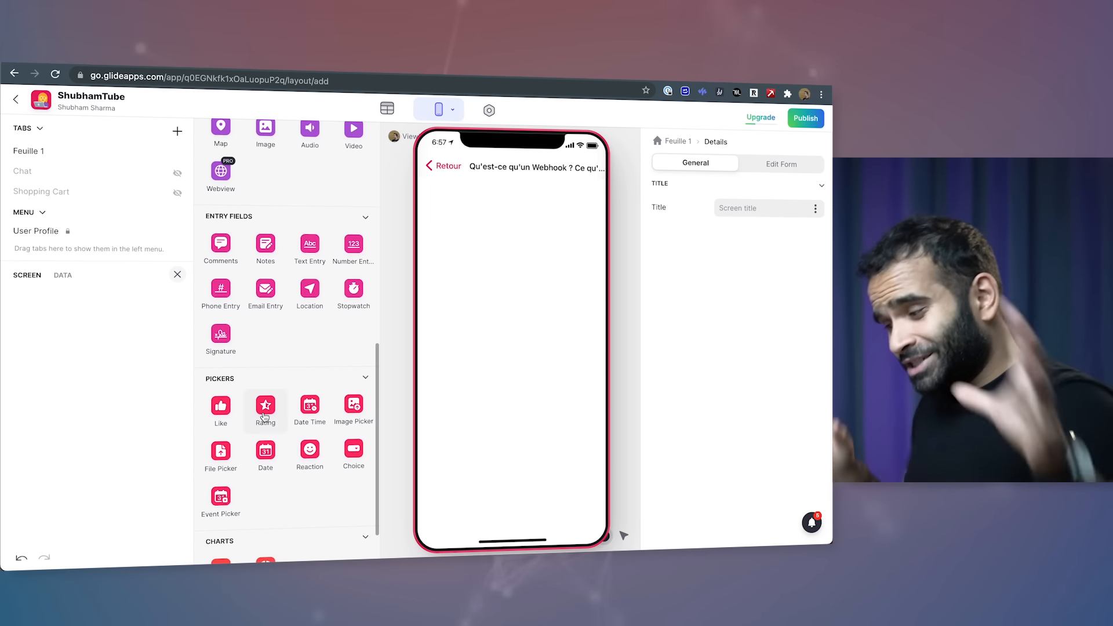
pyautogui.scroll(10, 263, 416)
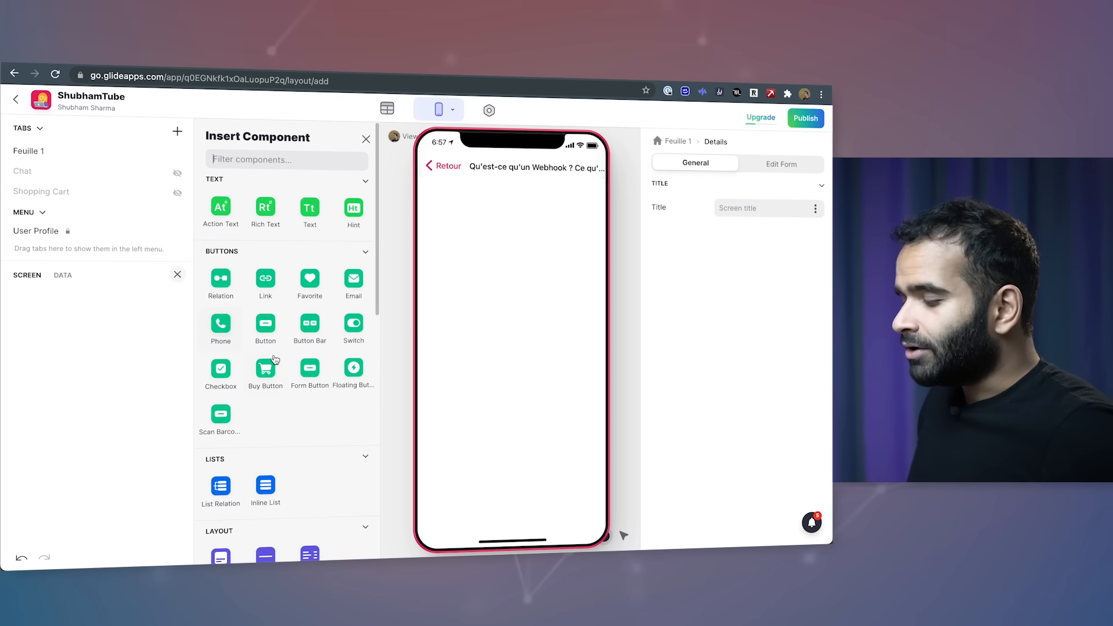
pyautogui.scroll(-5, 277, 383)
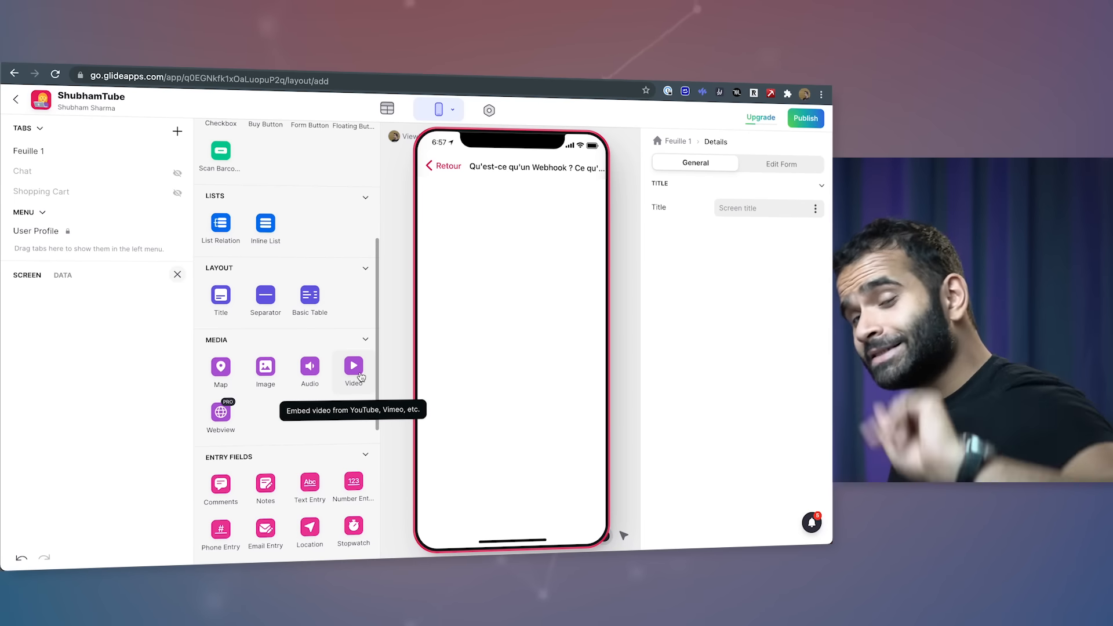
pyautogui.click(354, 368)
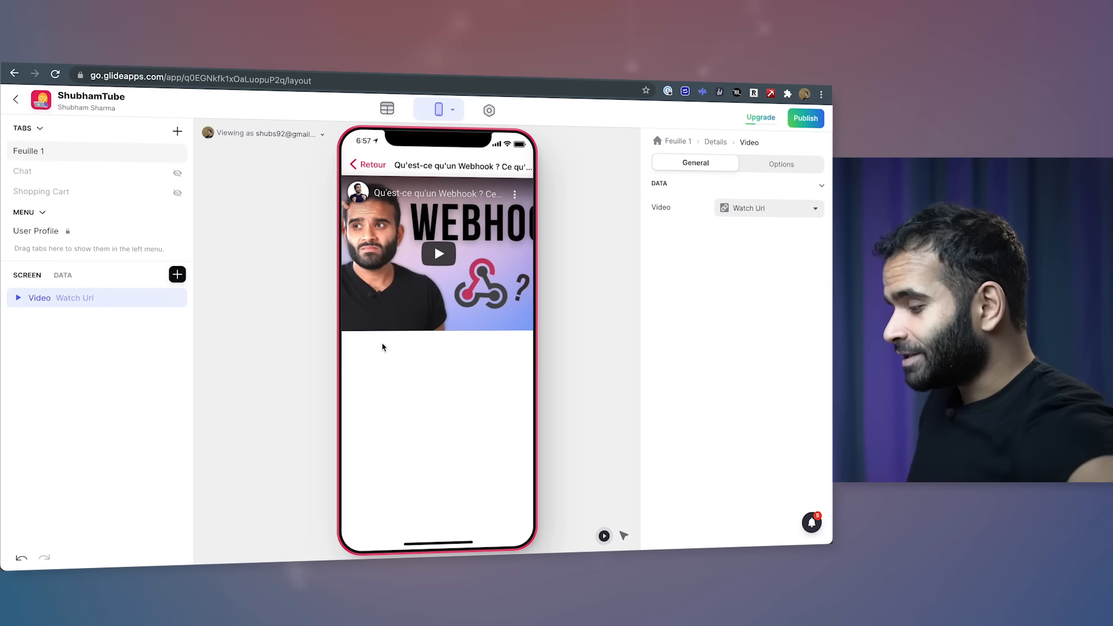
# Check the Video component's source column and examine the matching Watch Url column in the Google Sheet.
pyautogui.click(749, 209)
pyautogui.click(748, 209)
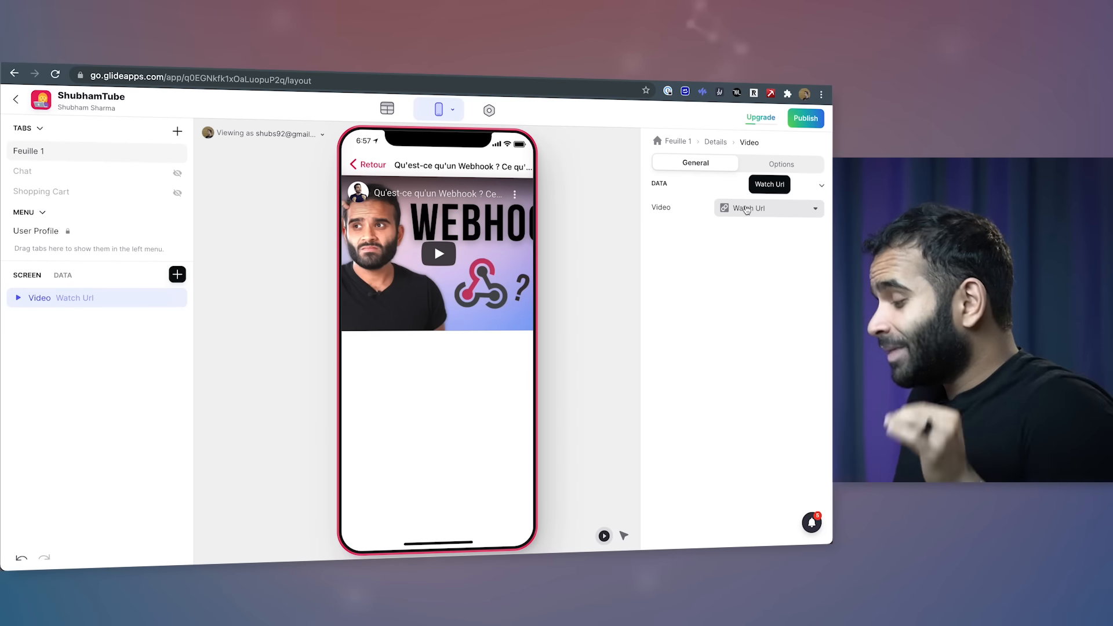
pyautogui.click(746, 210)
pyautogui.click(747, 210)
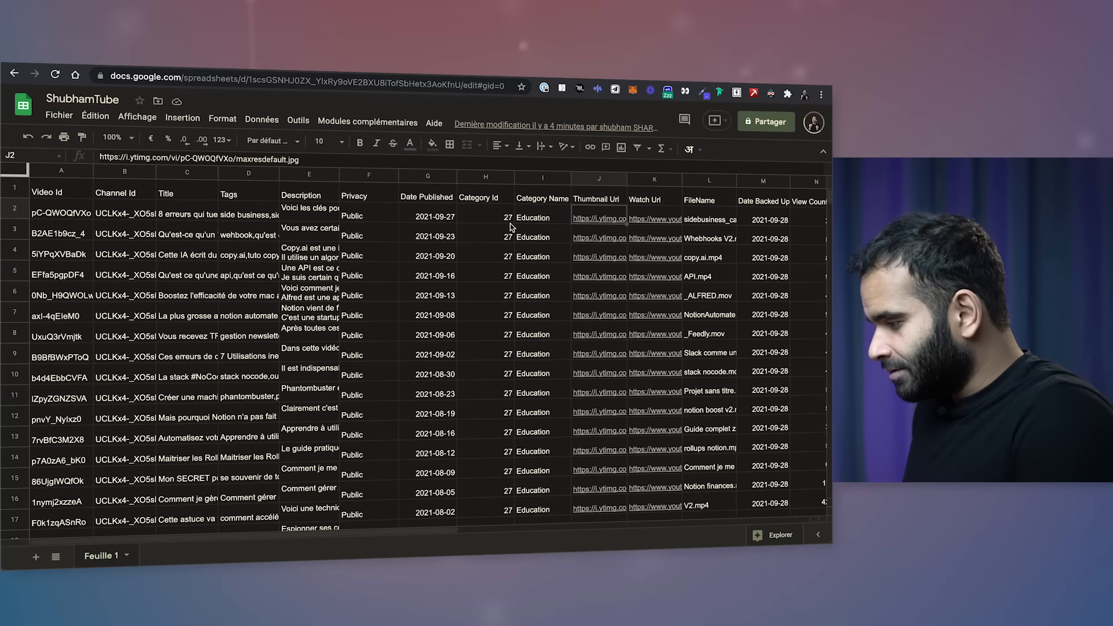
pyautogui.hscroll(5, 511, 227)
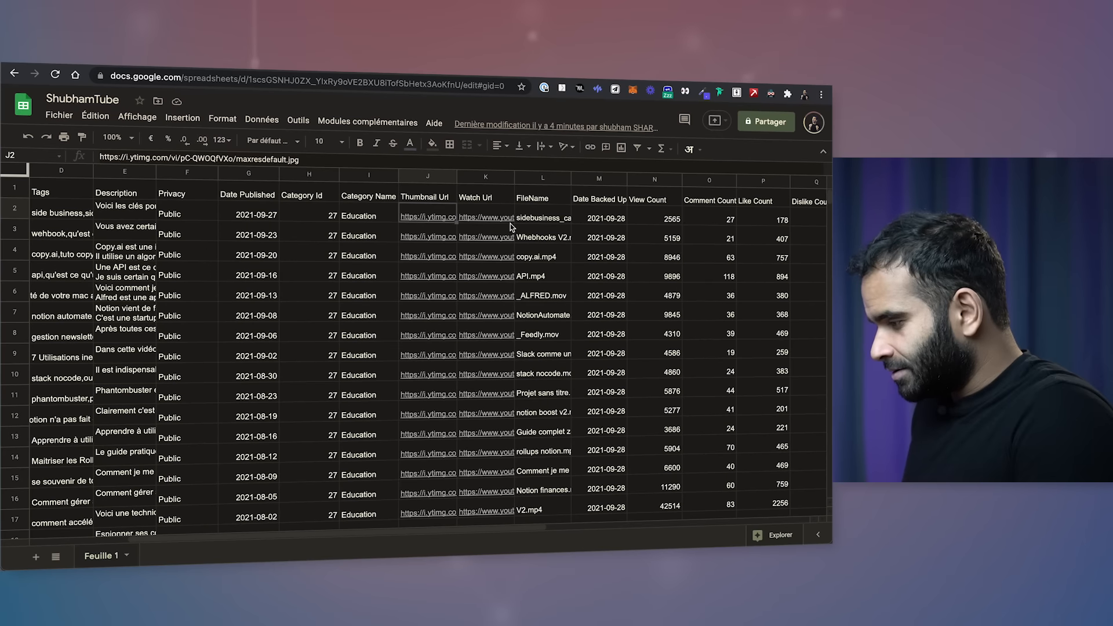
pyautogui.click(478, 200)
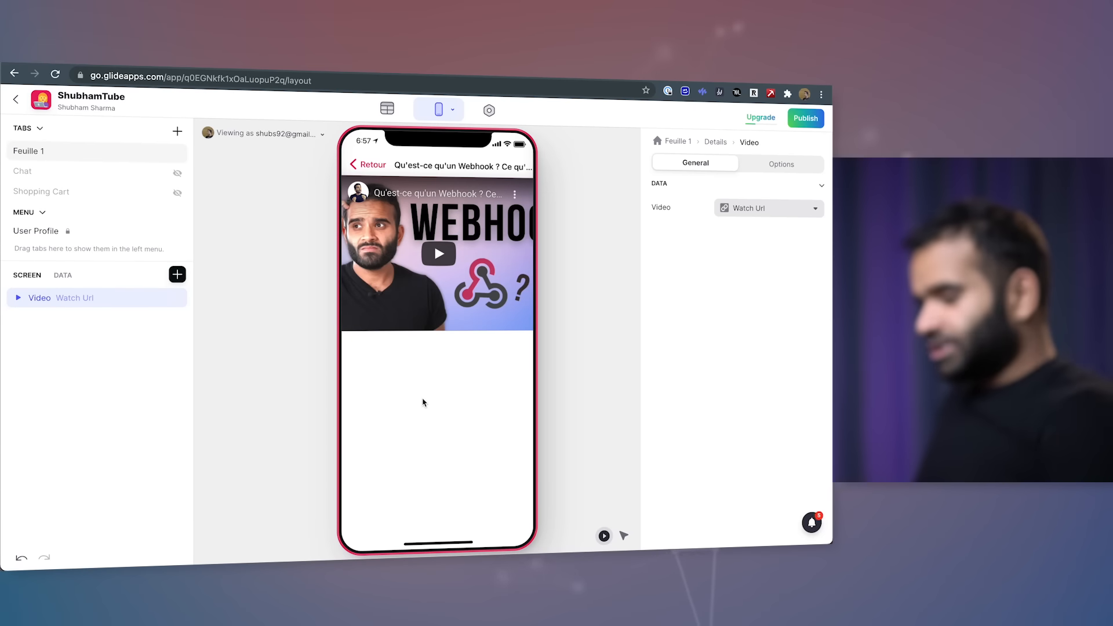
# Add a Text component below the video in Glide, showing the Title column in the Large style.
pyautogui.click(177, 275)
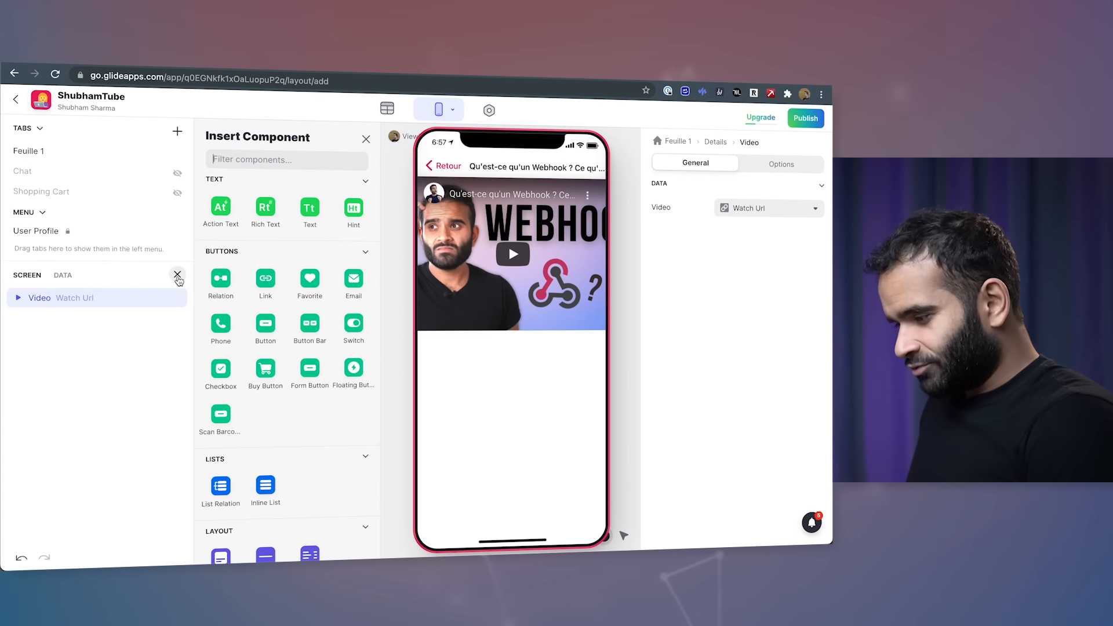
pyautogui.click(310, 206)
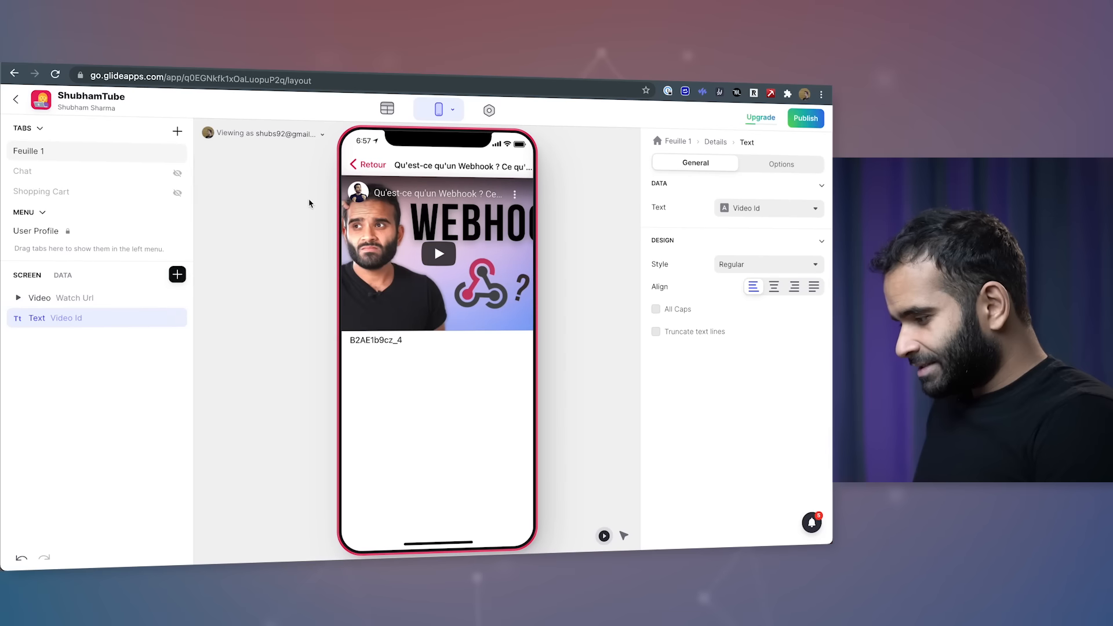
pyautogui.click(740, 212)
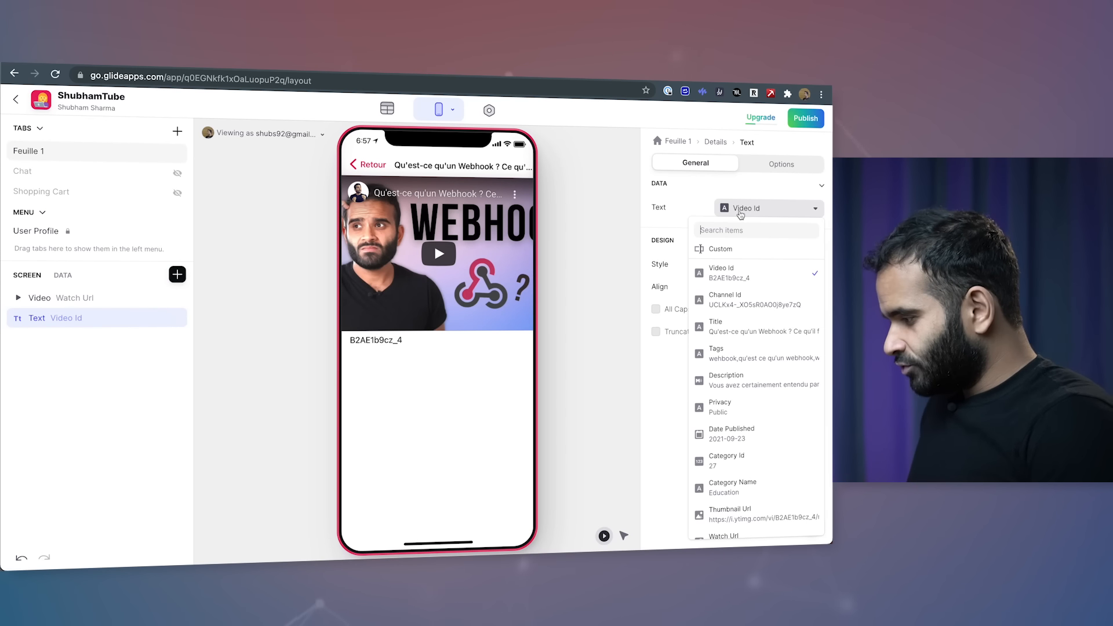
pyautogui.click(739, 331)
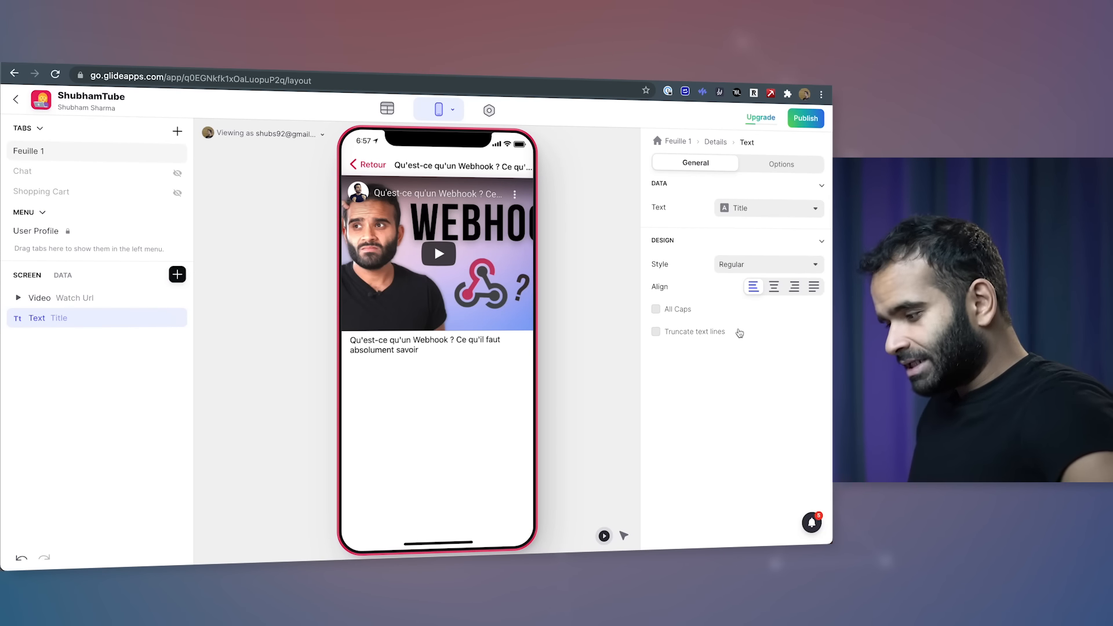
pyautogui.click(770, 272)
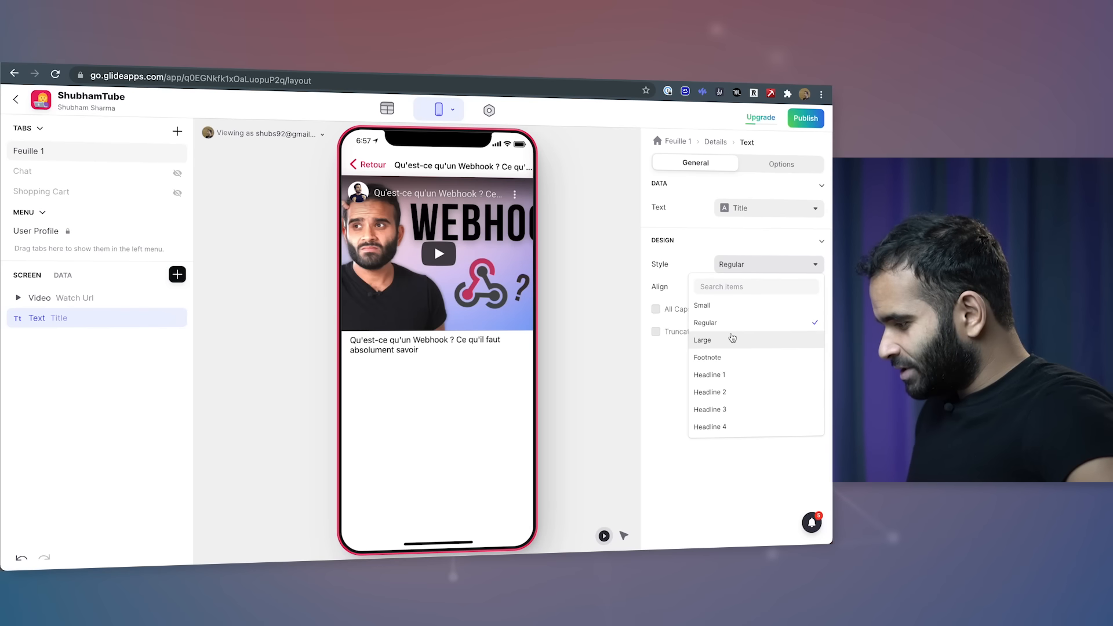
pyautogui.click(732, 338)
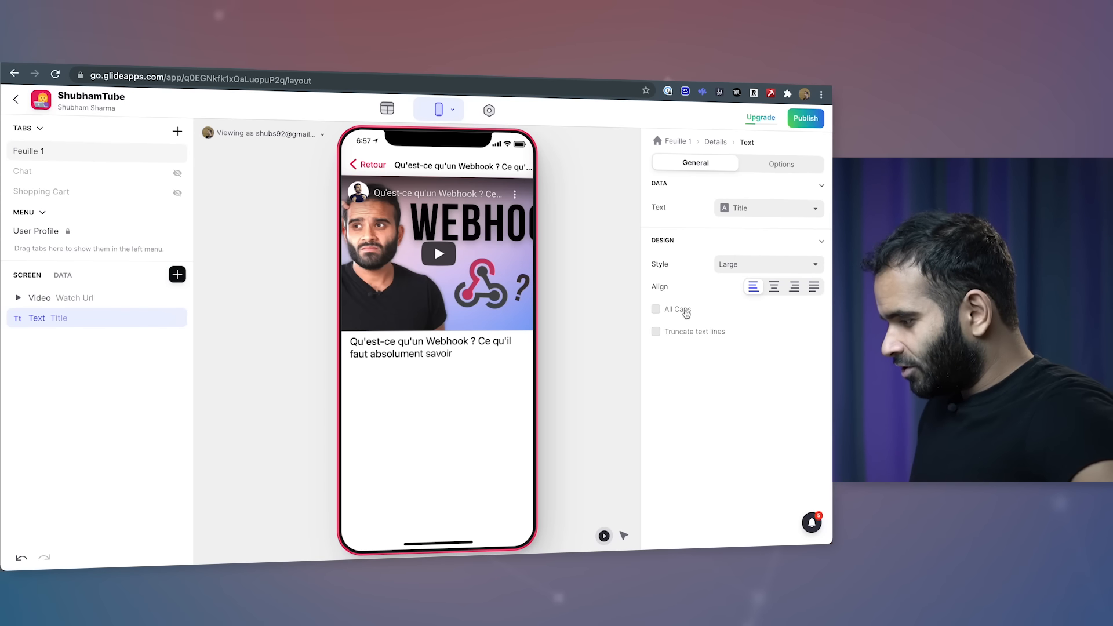
# Try centre and right alignment for the title text and return it to left alignment.
pyautogui.click(774, 286)
pyautogui.click(794, 286)
pyautogui.click(752, 288)
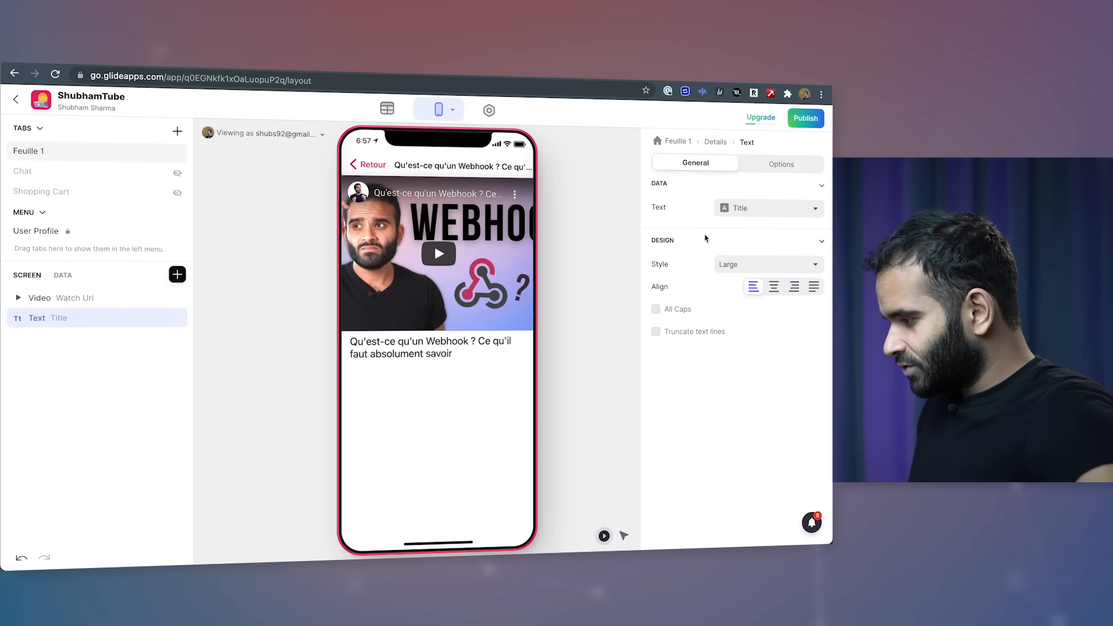
# Add a Separator component below the title text.
pyautogui.moveTo(91, 306)
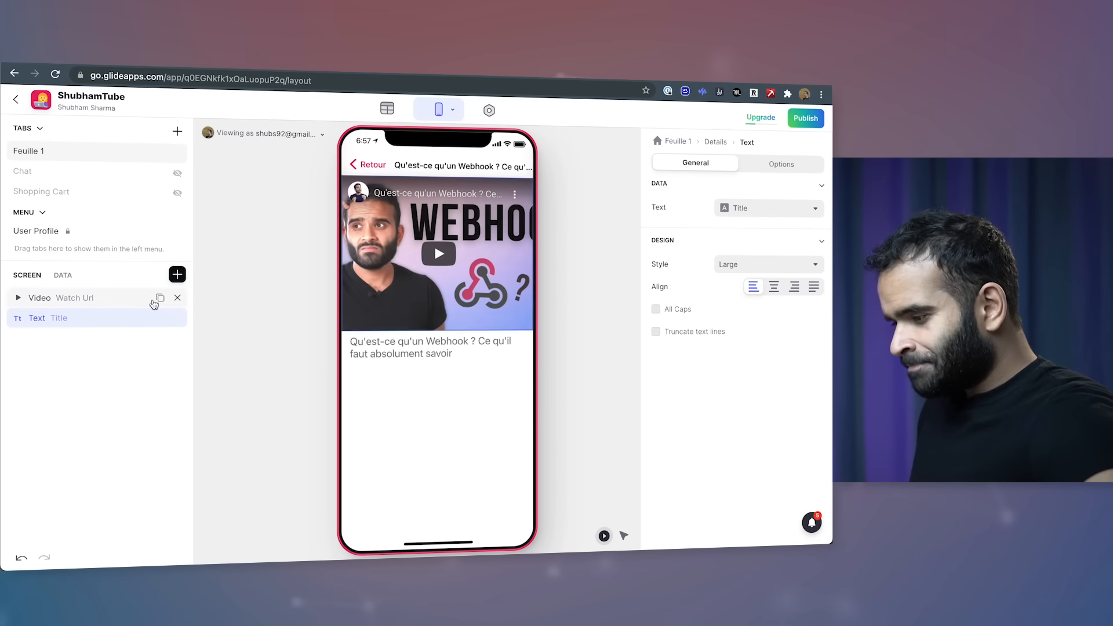
pyautogui.click(177, 274)
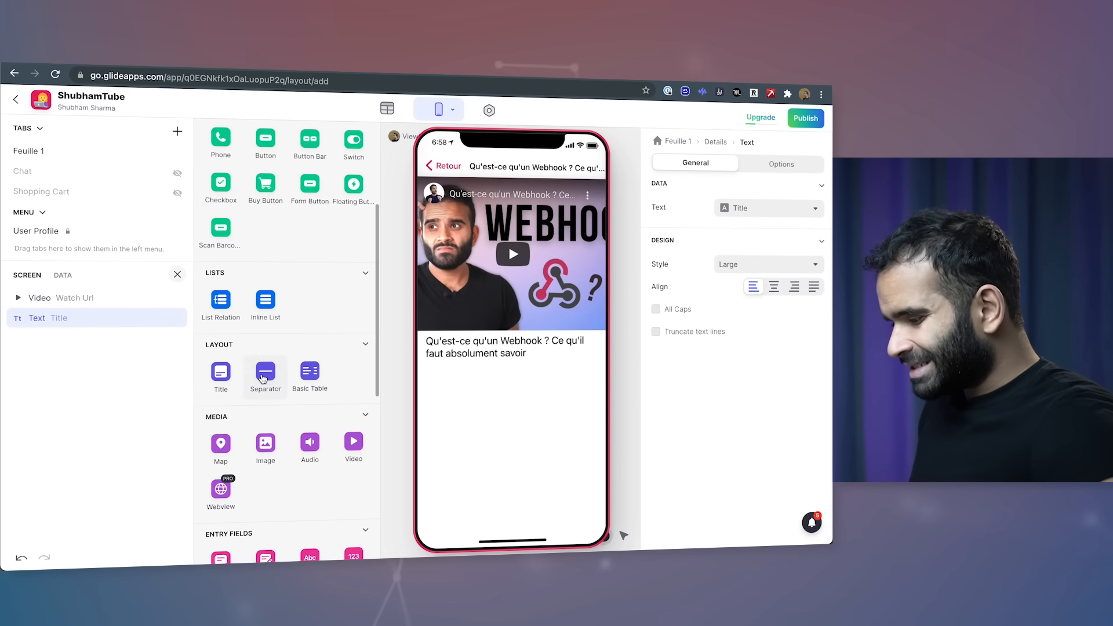
pyautogui.click(264, 373)
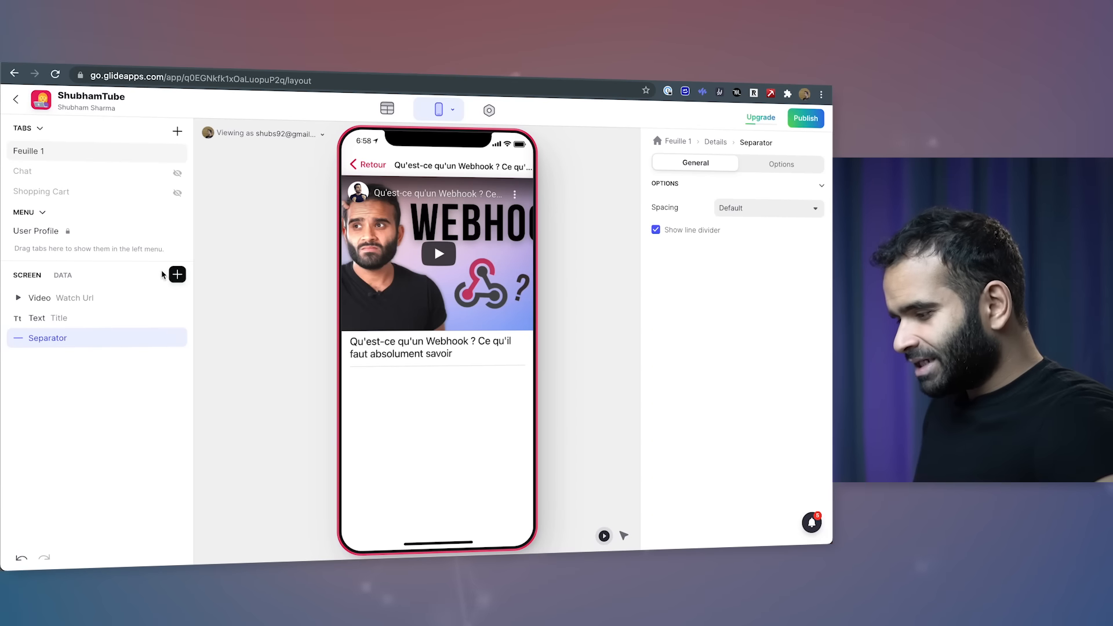
# Add a Text component below the separator showing the Description column in the Small style, truncated to three lines.
pyautogui.click(176, 274)
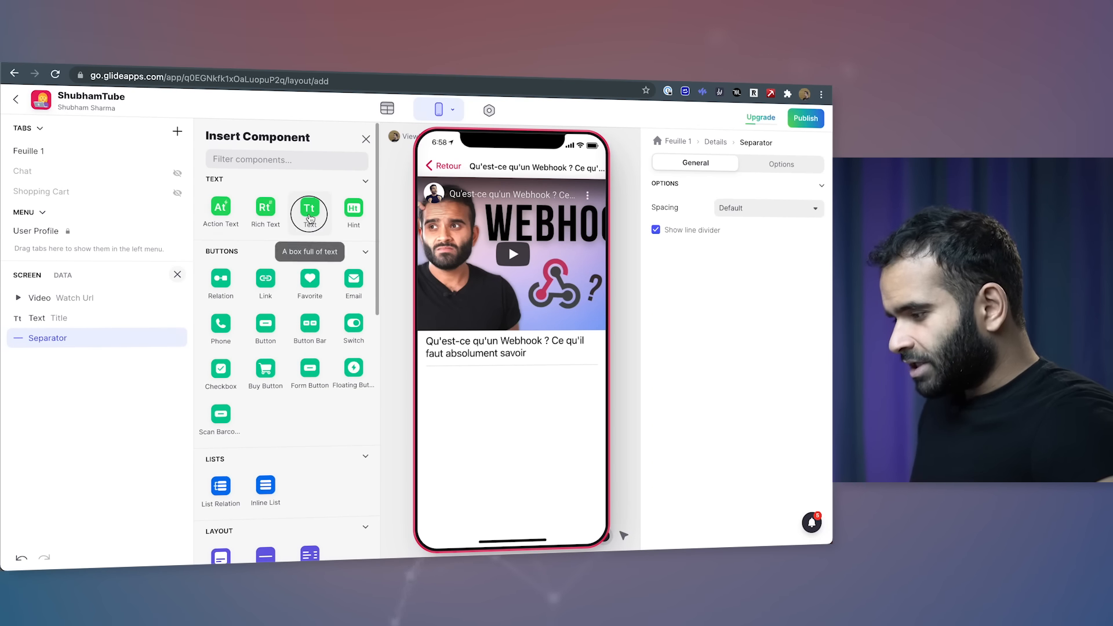
pyautogui.click(310, 214)
pyautogui.click(738, 212)
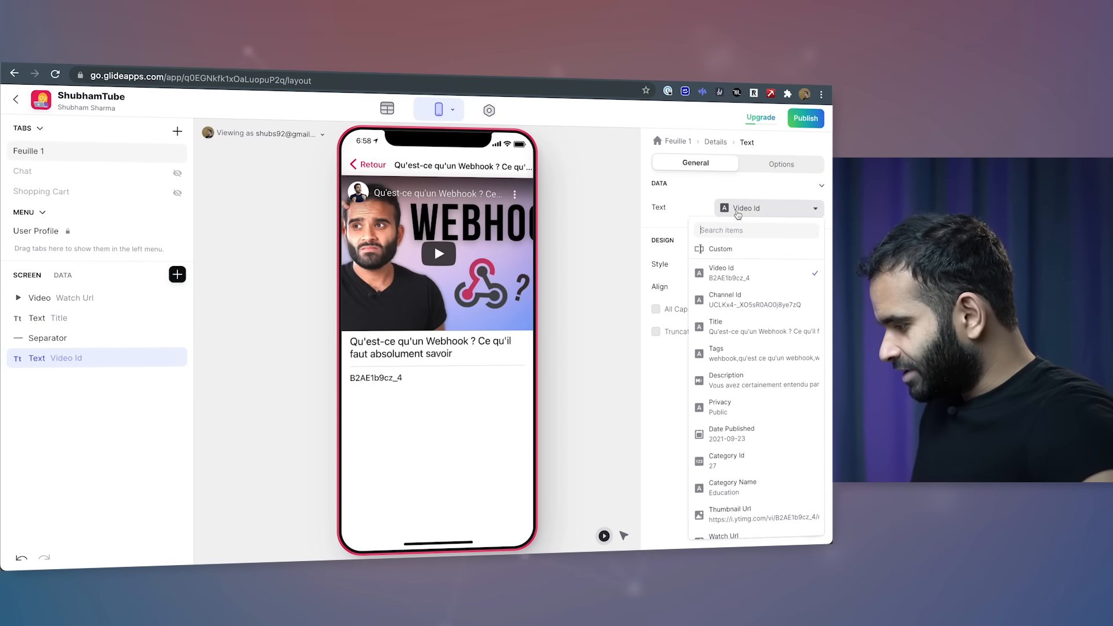
pyautogui.click(721, 346)
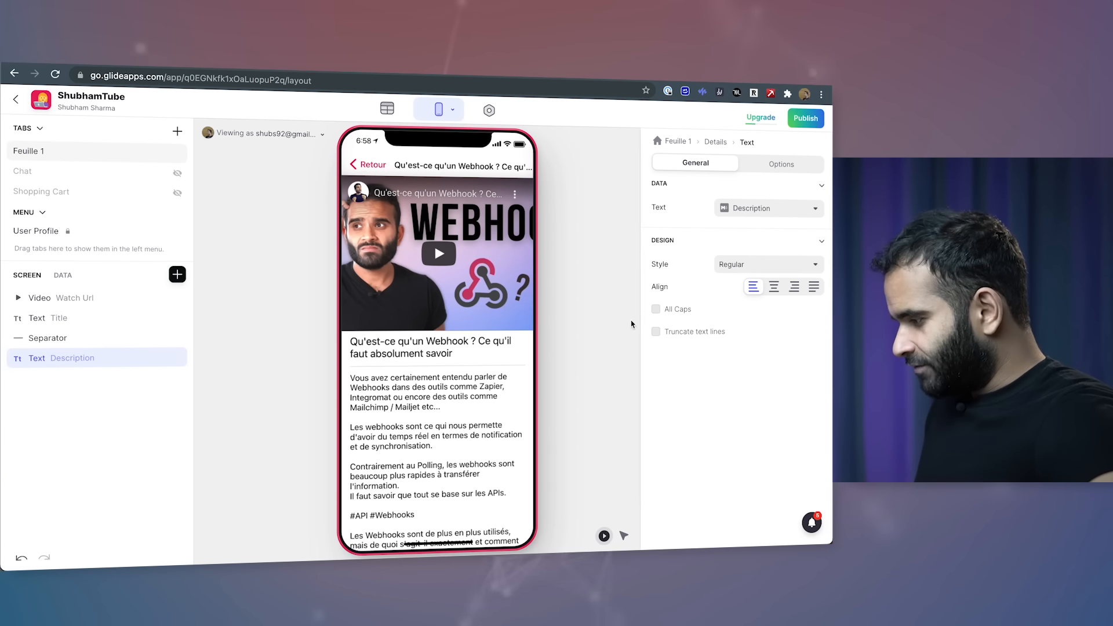
pyautogui.click(741, 266)
pyautogui.click(727, 309)
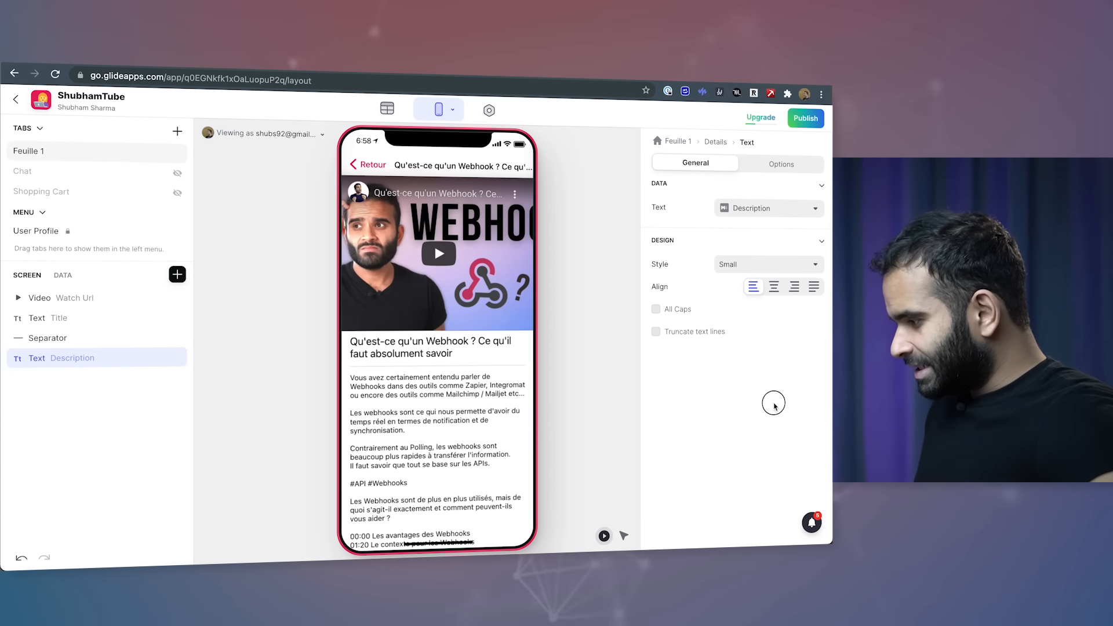
pyautogui.click(655, 331)
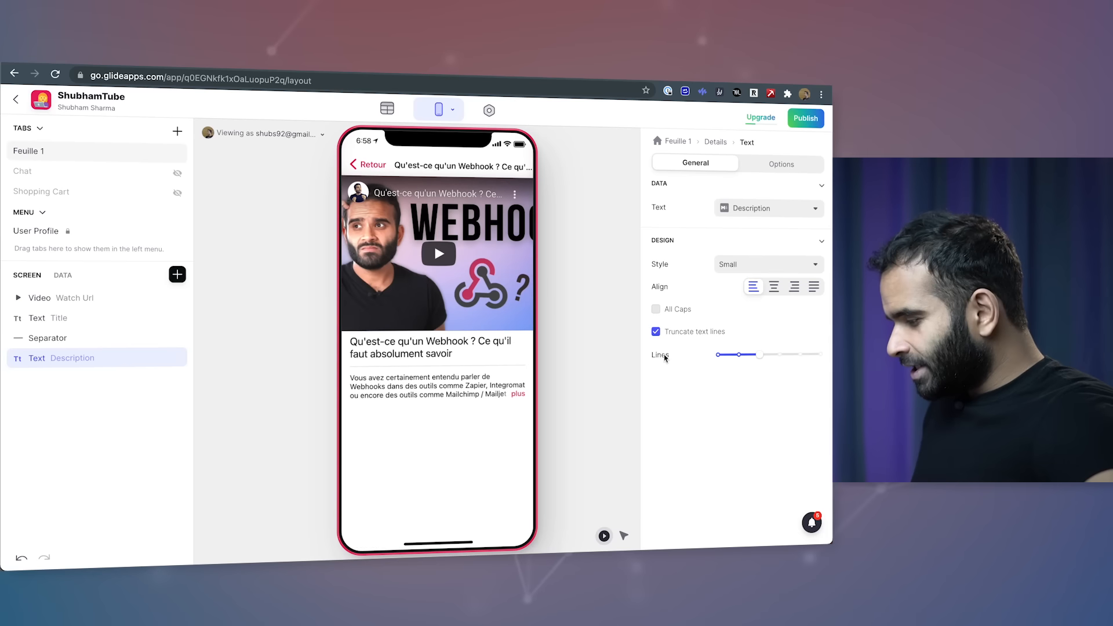
pyautogui.moveTo(758, 355)
pyautogui.mouseDown()
pyautogui.moveTo(735, 353)
pyautogui.moveTo(809, 355)
pyautogui.moveTo(762, 352)
pyautogui.mouseUp()
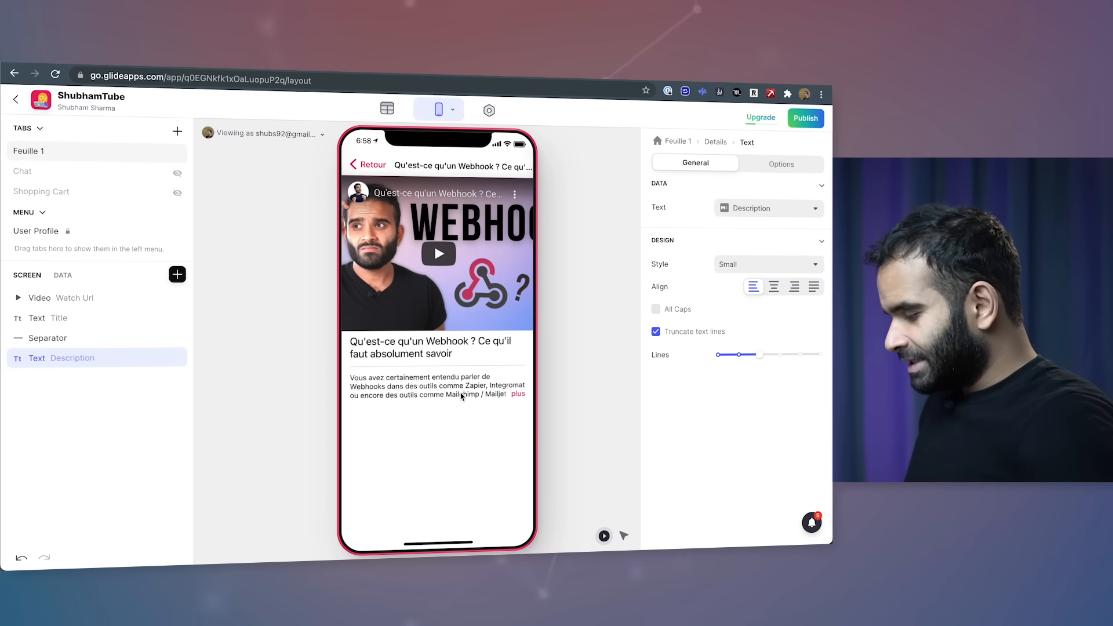
# Add a Like component to the detail screen and move it directly below the video.
pyautogui.click(176, 275)
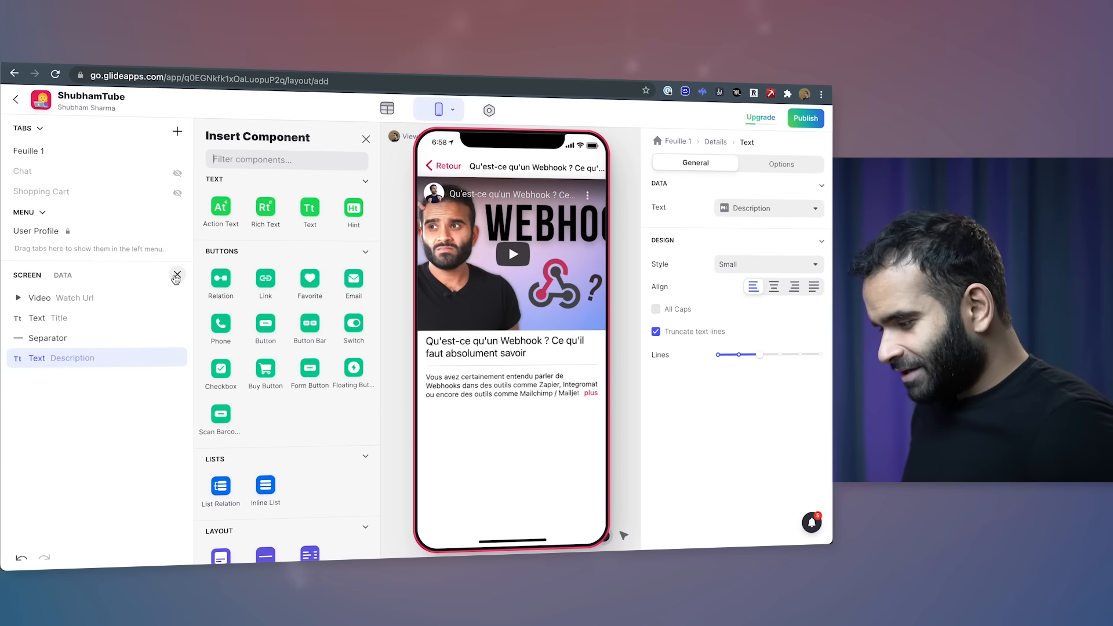
pyautogui.scroll(-10, 329, 336)
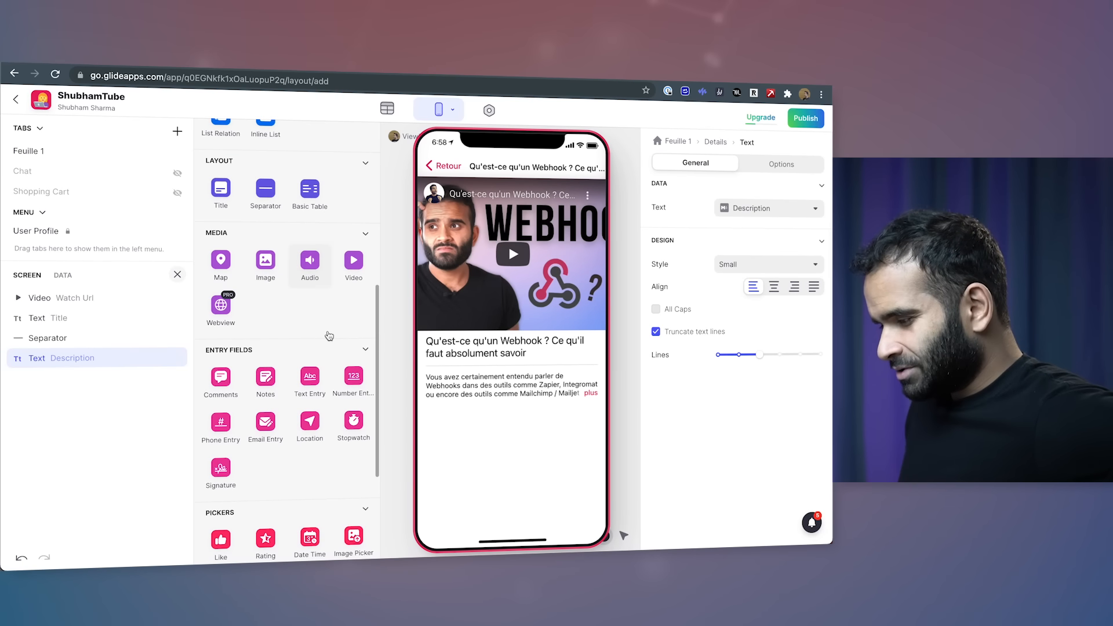
pyautogui.scroll(-5, 328, 335)
pyautogui.click(219, 365)
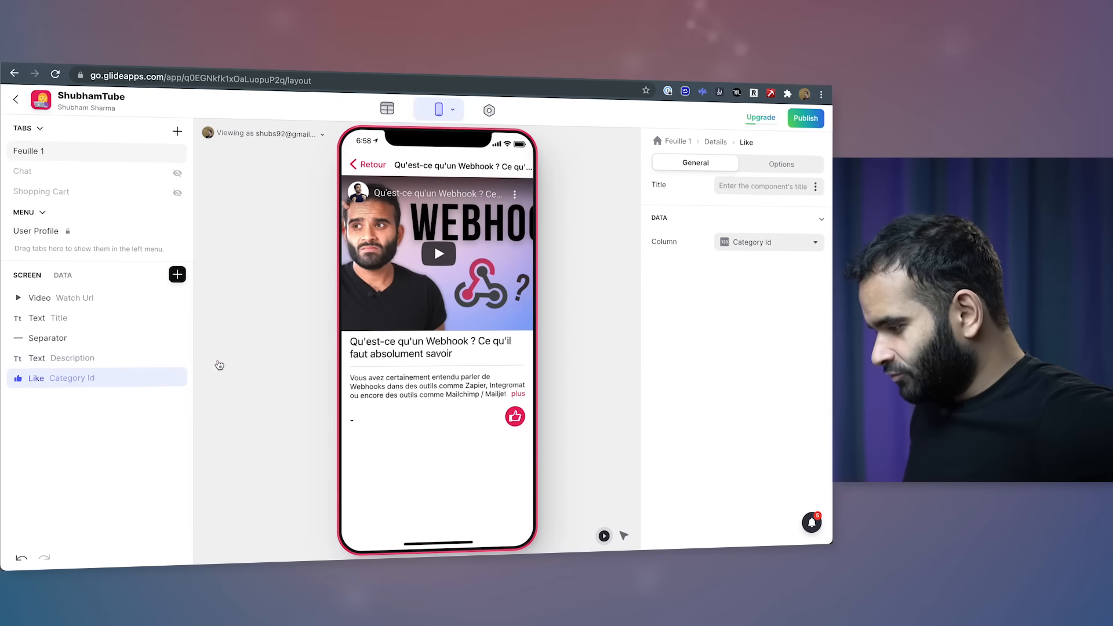
pyautogui.moveTo(116, 377); pyautogui.dragTo(111, 318)
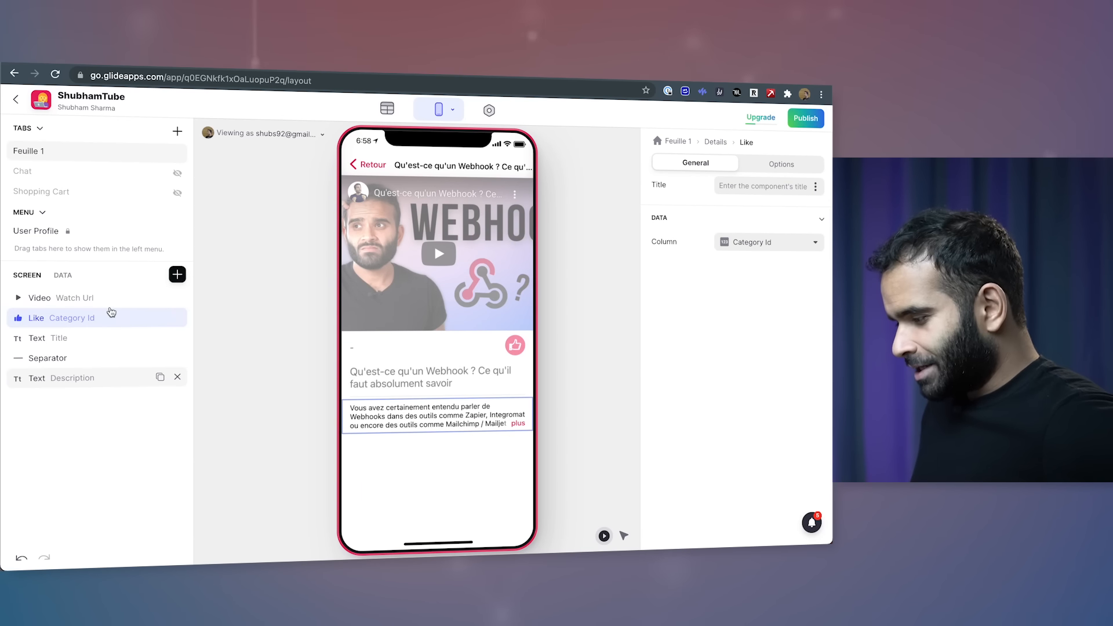
# Test the Like component in the phone preview by giving the Webhook video a thumbs-down.
pyautogui.click(516, 346)
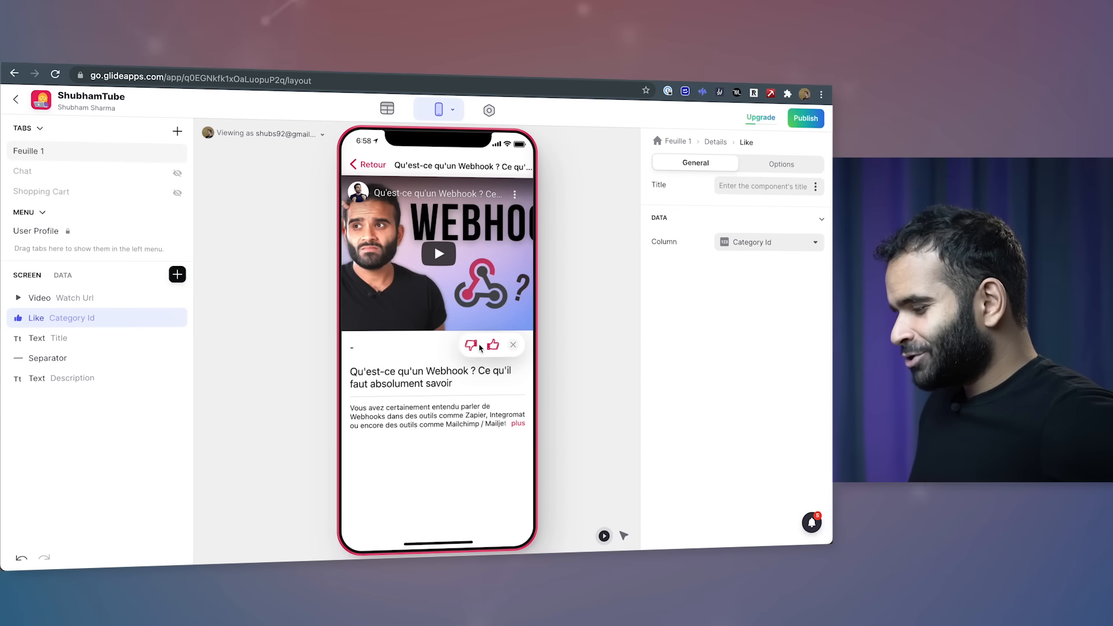
pyautogui.click(518, 347)
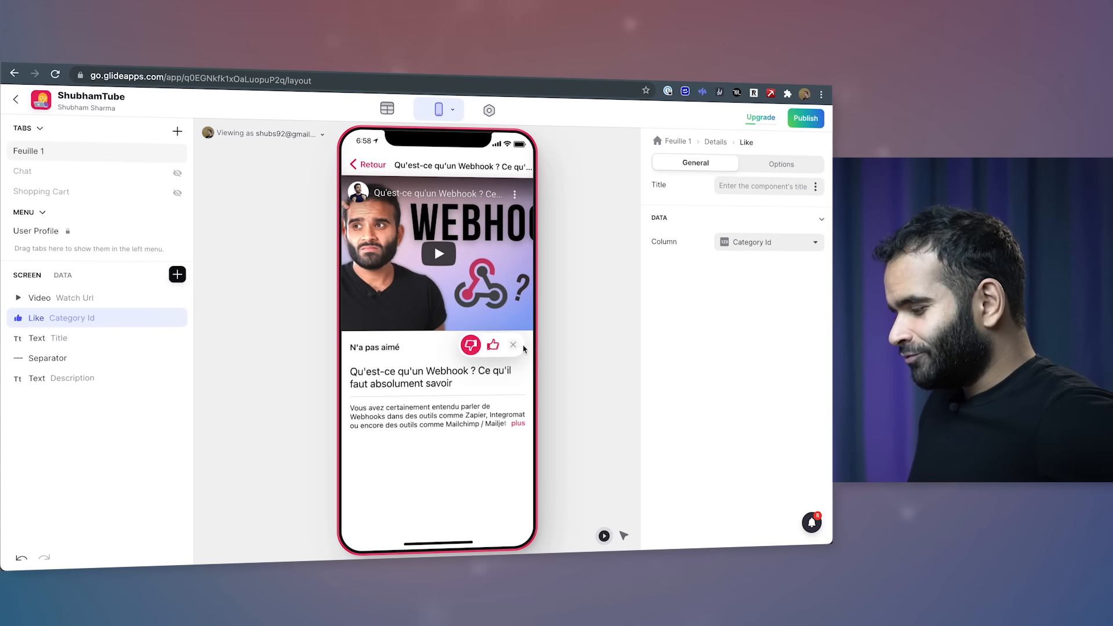
pyautogui.click(521, 348)
pyautogui.click(515, 347)
pyautogui.click(515, 346)
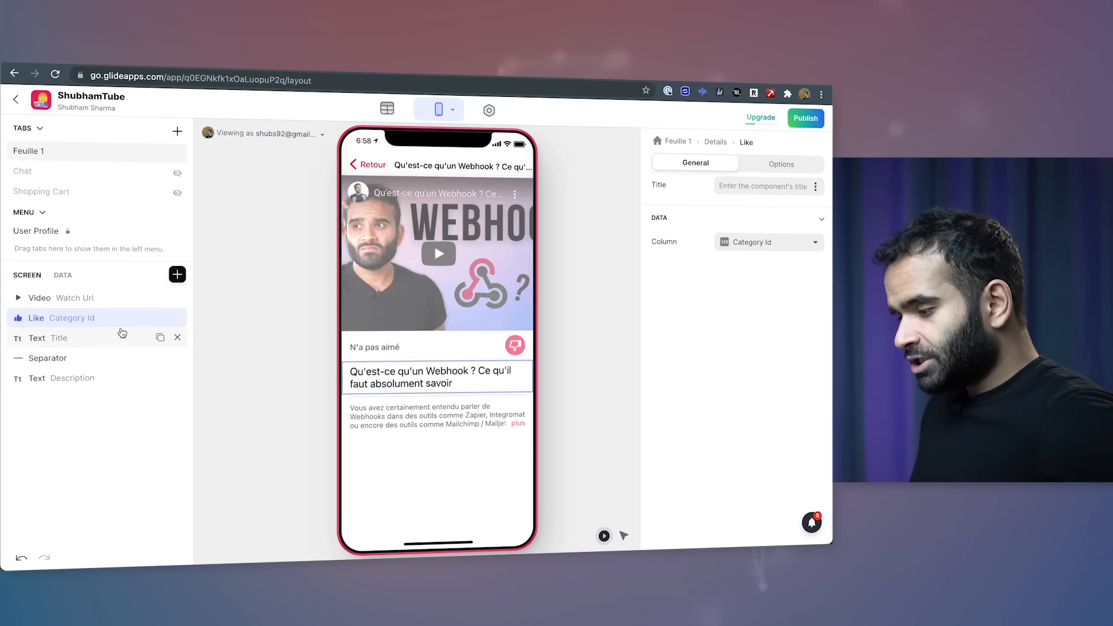
# Find the Comments component by filtering for "comment" and add it below the description.
pyautogui.click(175, 276)
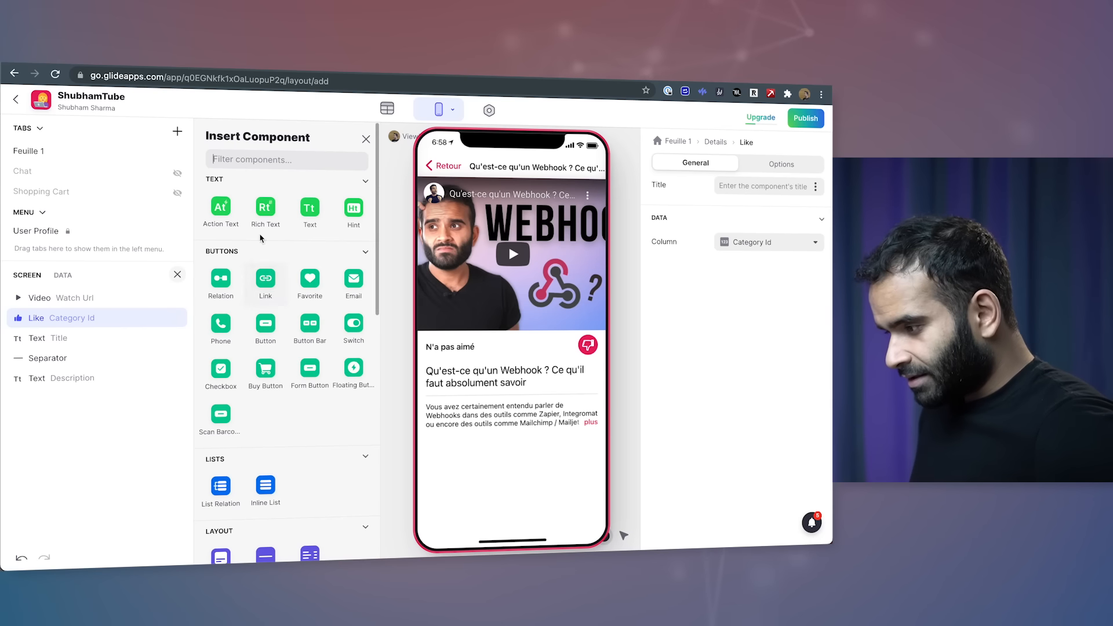
pyautogui.write('comment')
pyautogui.click(225, 204)
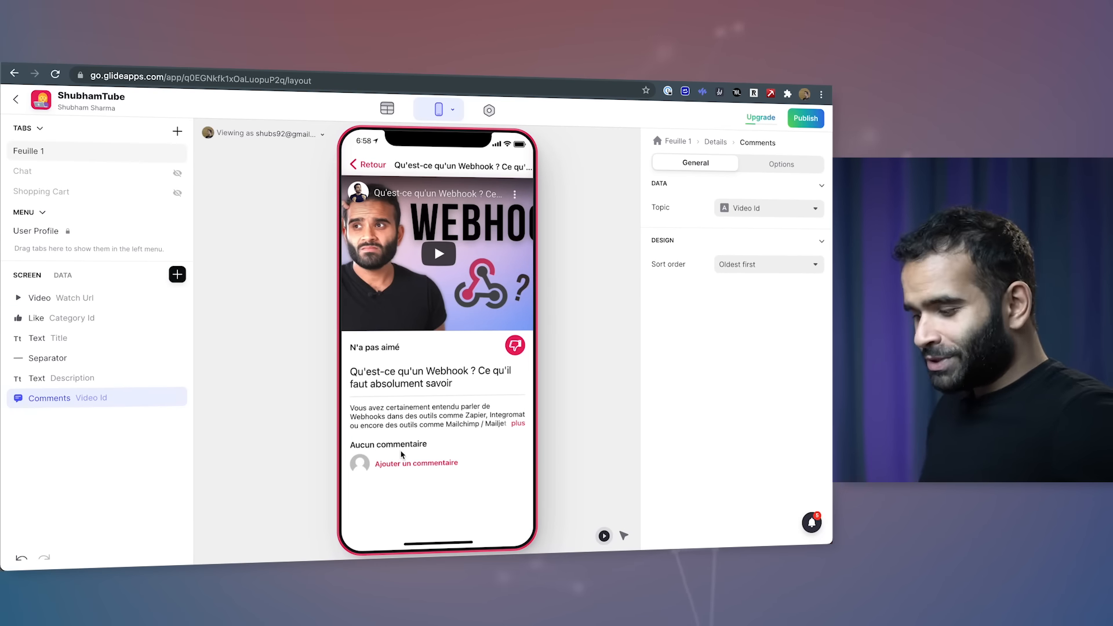
# Open the comment form of the Webhook video in the phone preview, dismiss it and return to the video list.
pyautogui.click(404, 462)
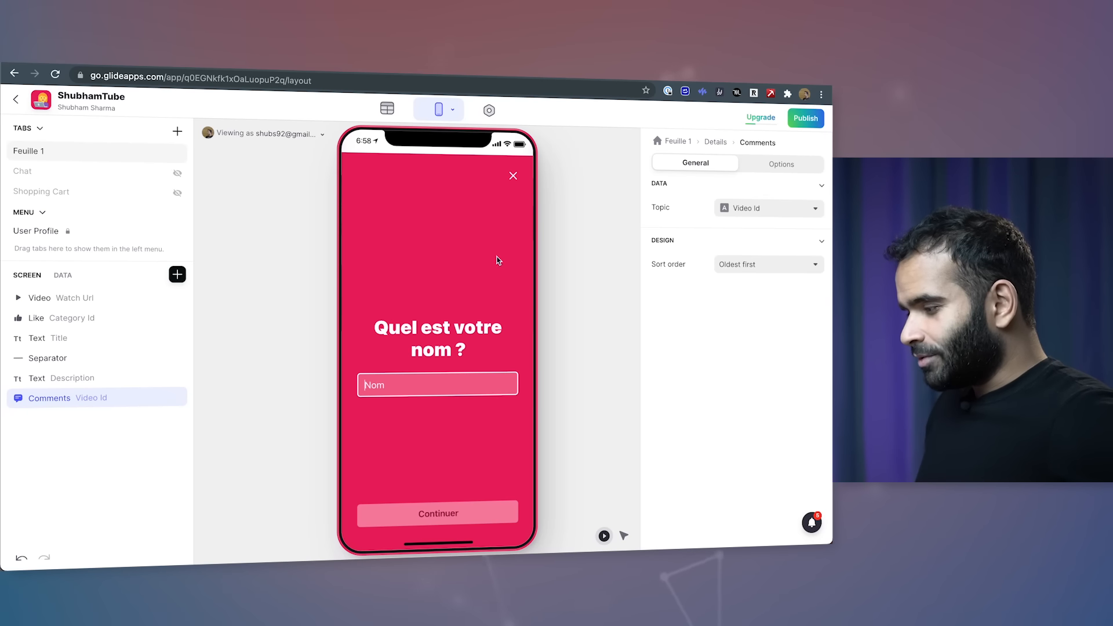
pyautogui.click(514, 175)
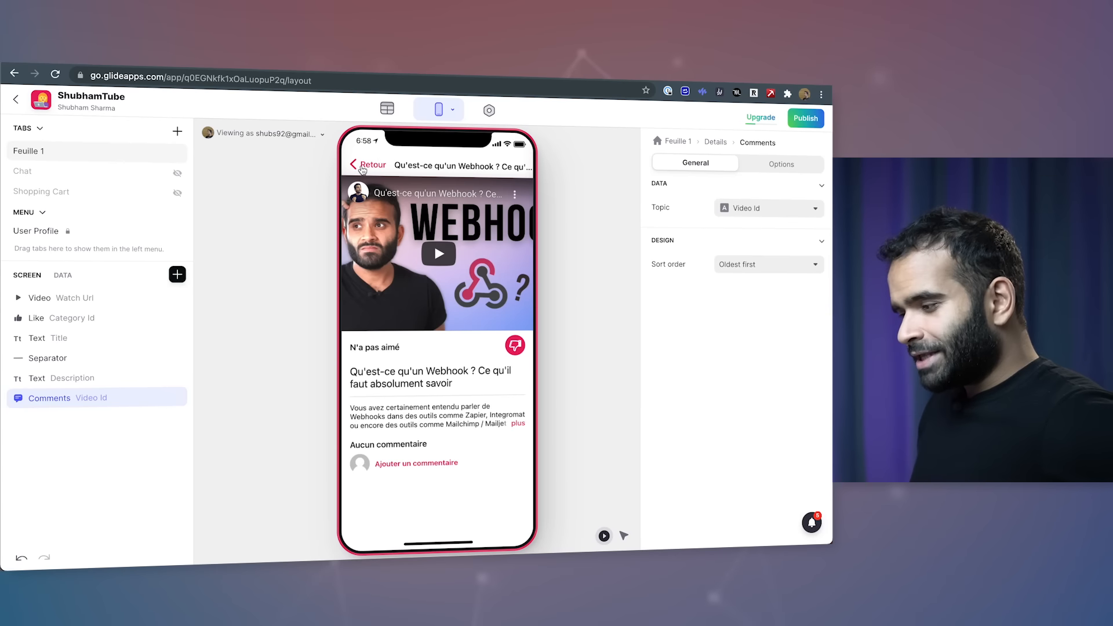
pyautogui.click(362, 167)
# Browse the card list in the phone preview and check the detail screens of other videos, including the Notion and Automate.io one.
pyautogui.scroll(-10, 432, 279)
pyautogui.click(431, 280)
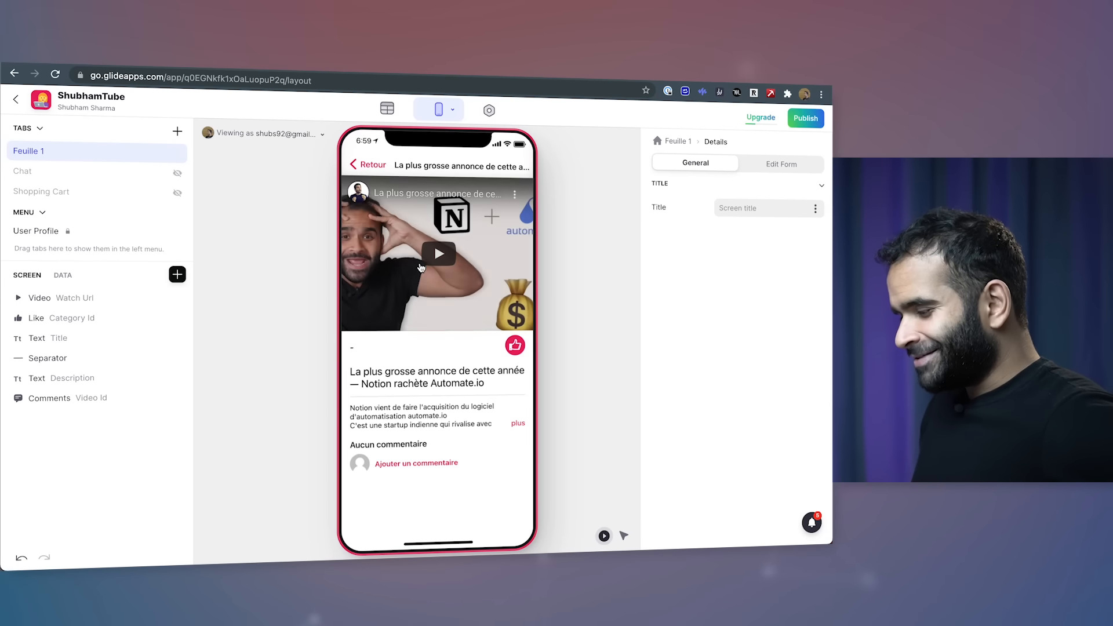
pyautogui.click(362, 167)
pyautogui.scroll(-5, 405, 279)
pyautogui.scroll(-3, 406, 279)
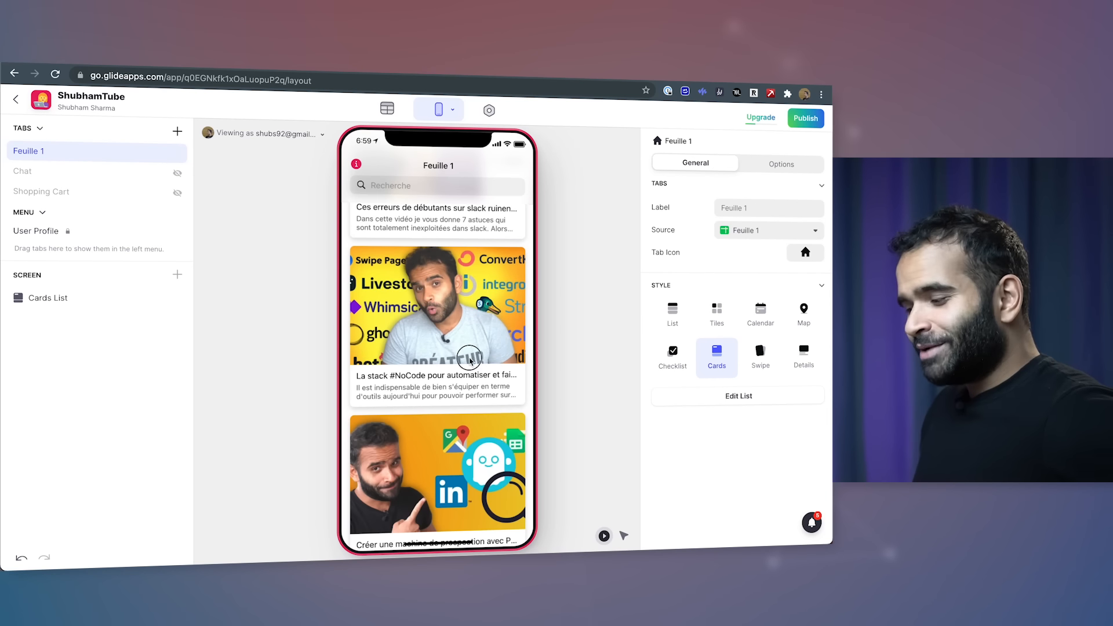
pyautogui.click(409, 281)
pyautogui.click(362, 167)
pyautogui.scroll(-5, 429, 339)
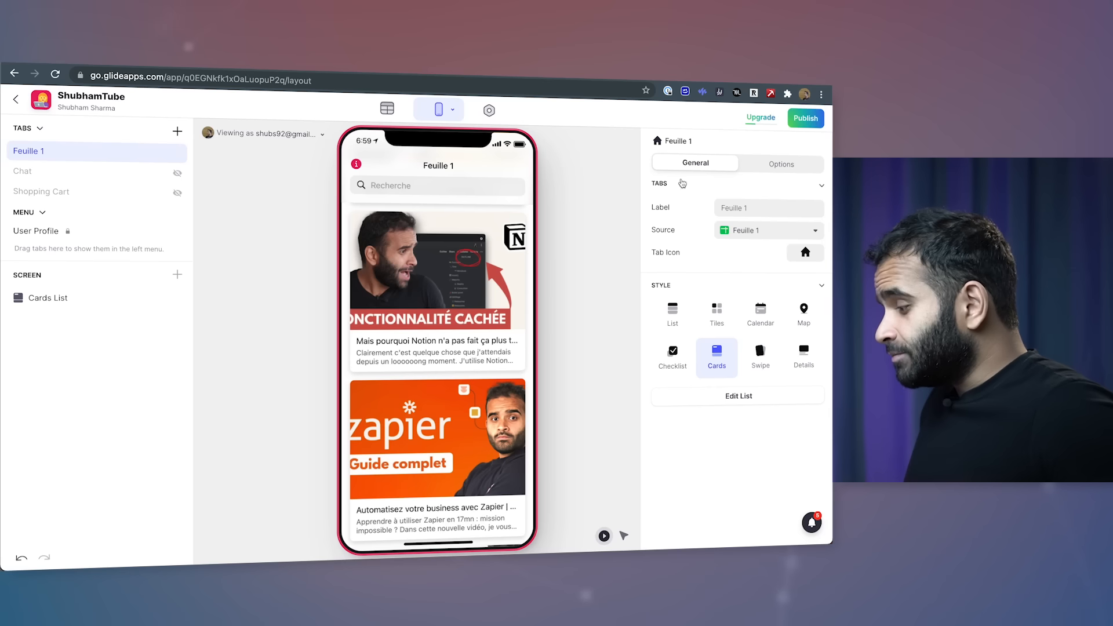
# Publish the app and set its link to shubham-tube.glideapp.io.
pyautogui.click(810, 120)
pyautogui.click(512, 429)
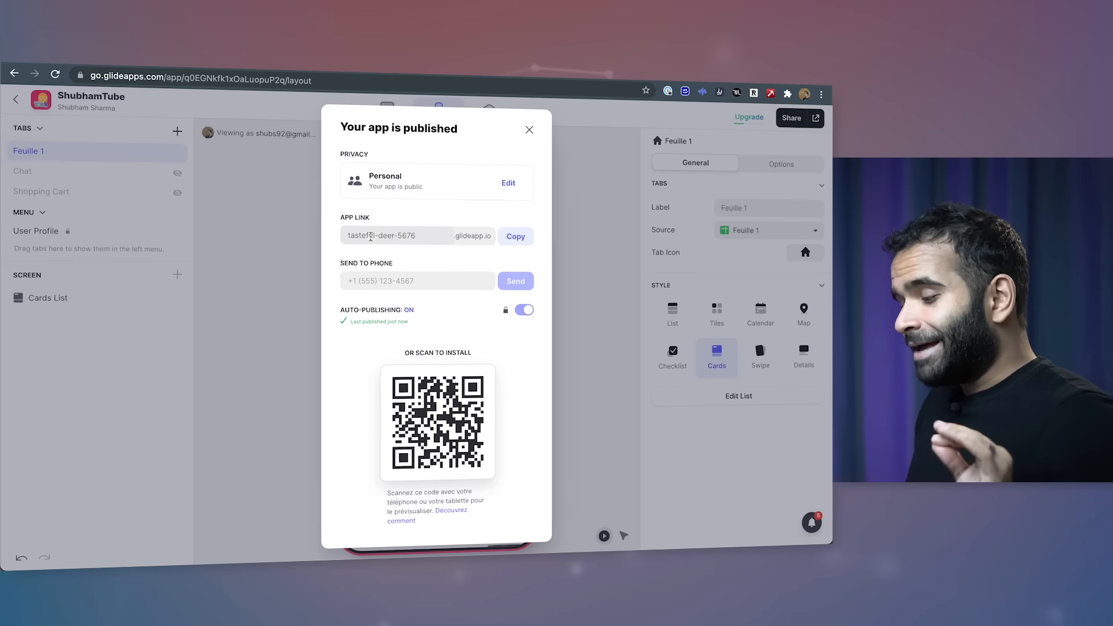
pyautogui.tripleClick(432, 231)
pyautogui.write('shubham-tube')
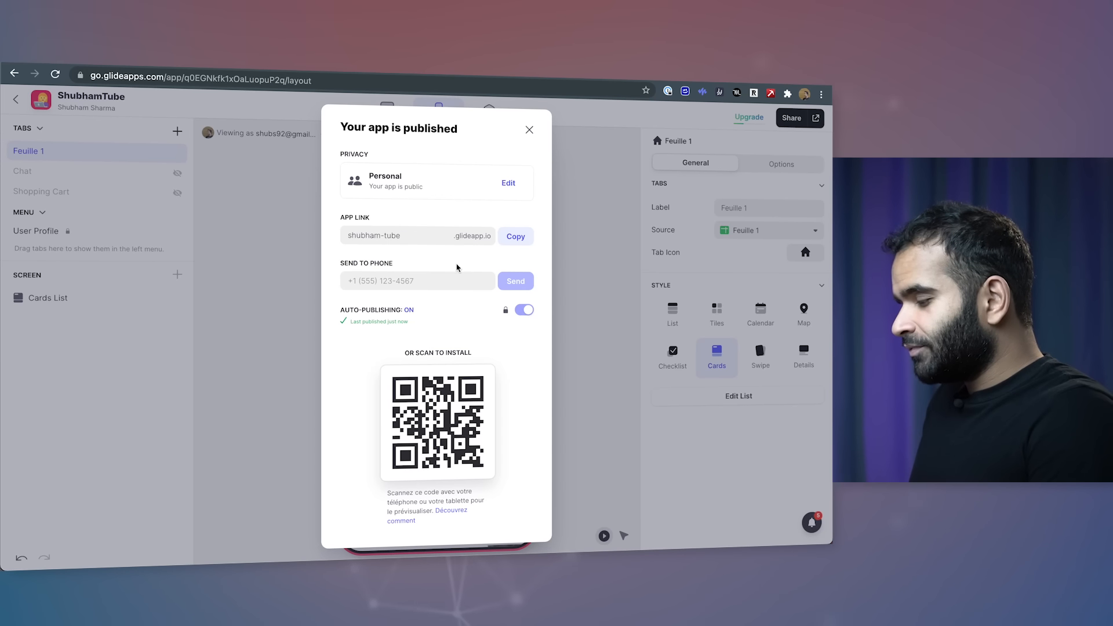
# Copy the app link and open the published app in a private browser window.
pyautogui.click(508, 242)
pyautogui.press('super+shift+n')
pyautogui.press('super+v')
pyautogui.press('Return')
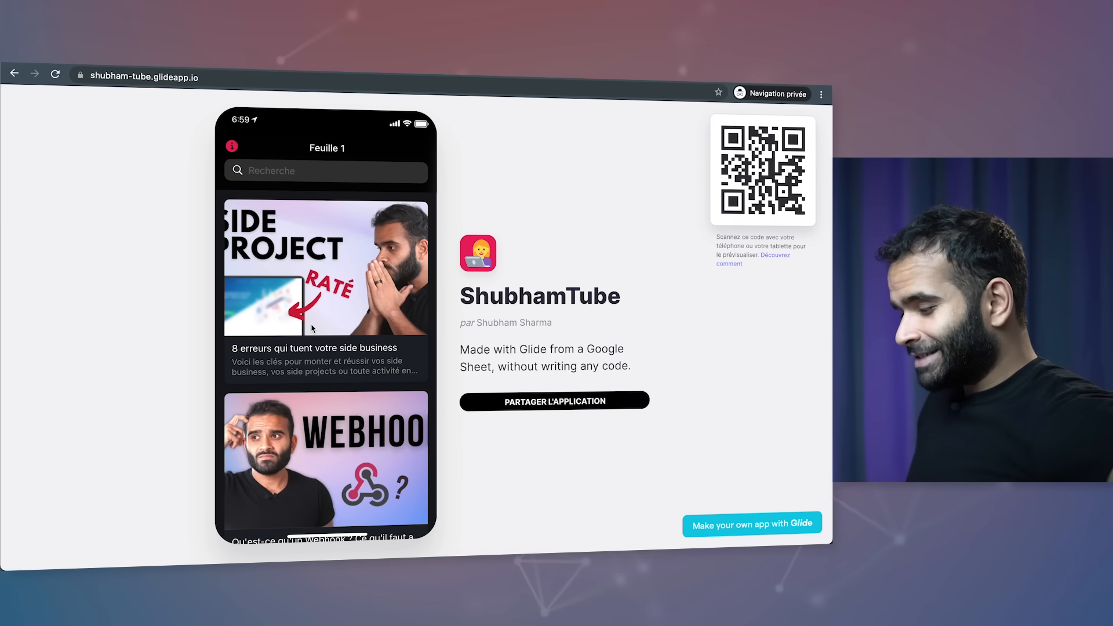
# Test the published app by playing and pausing the Alfred video, and examine the options for sharing the app.
pyautogui.scroll(-10, 364, 320)
pyautogui.click(364, 320)
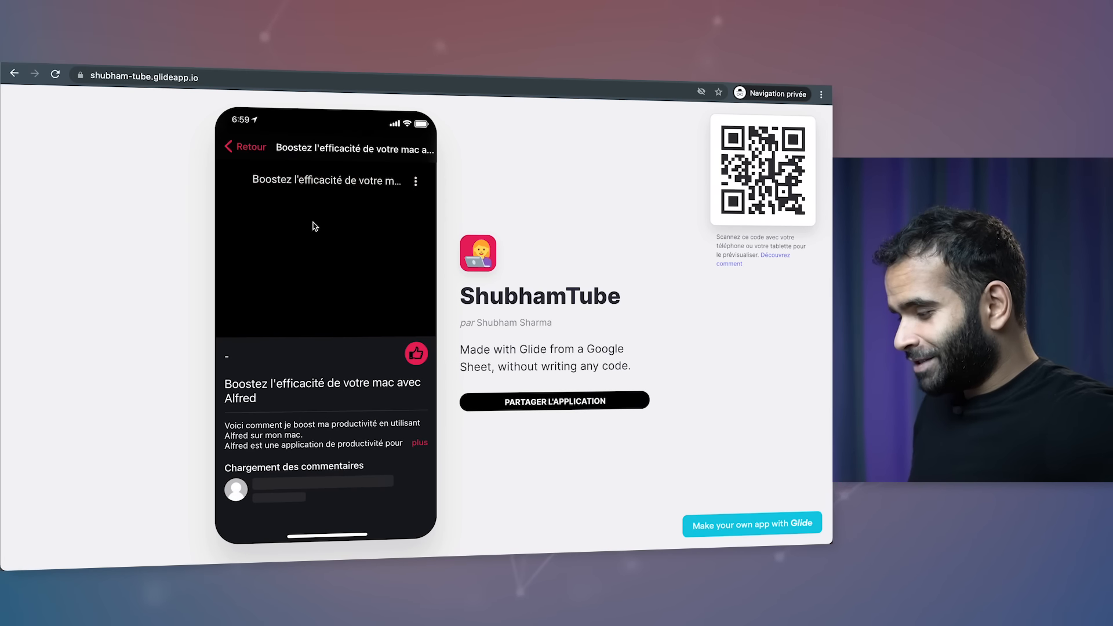
pyautogui.click(311, 223)
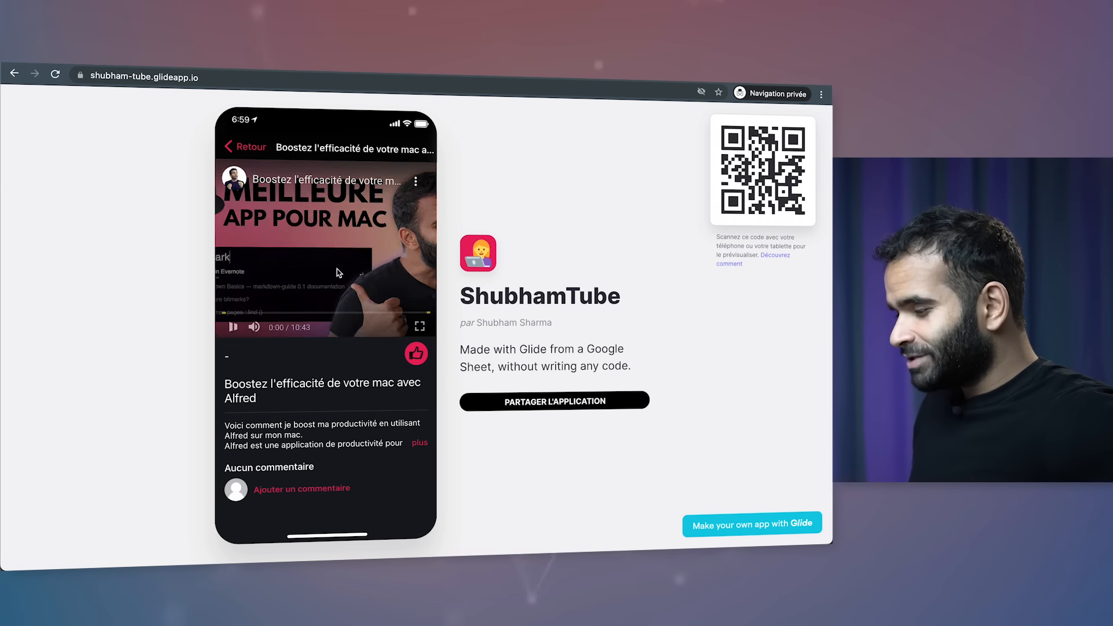
pyautogui.click(233, 328)
pyautogui.click(240, 148)
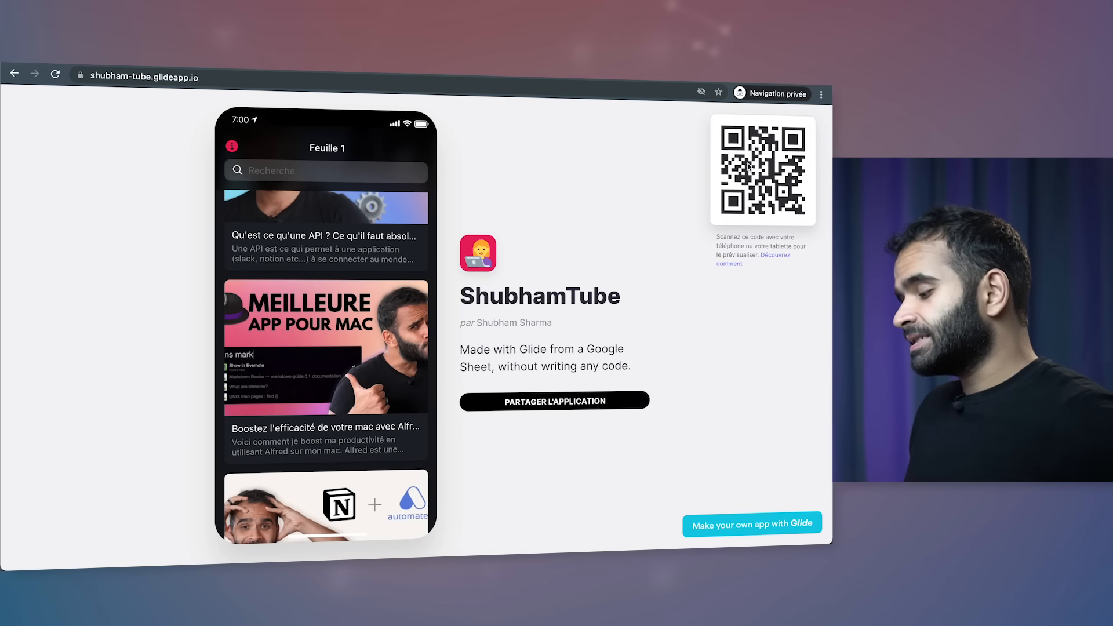
pyautogui.click(559, 405)
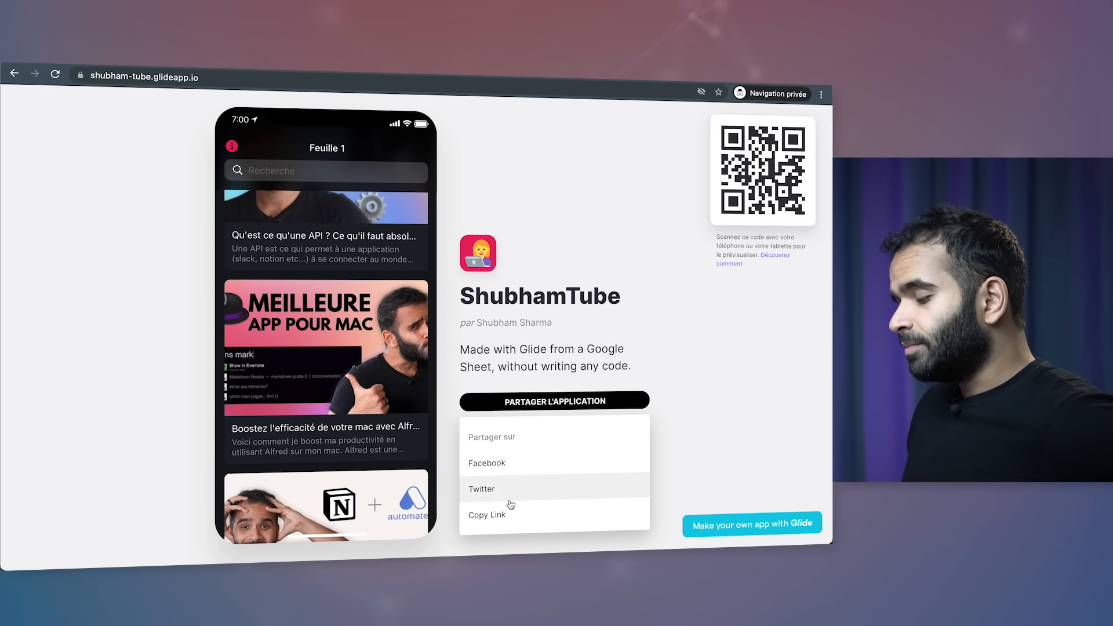
pyautogui.click(663, 260)
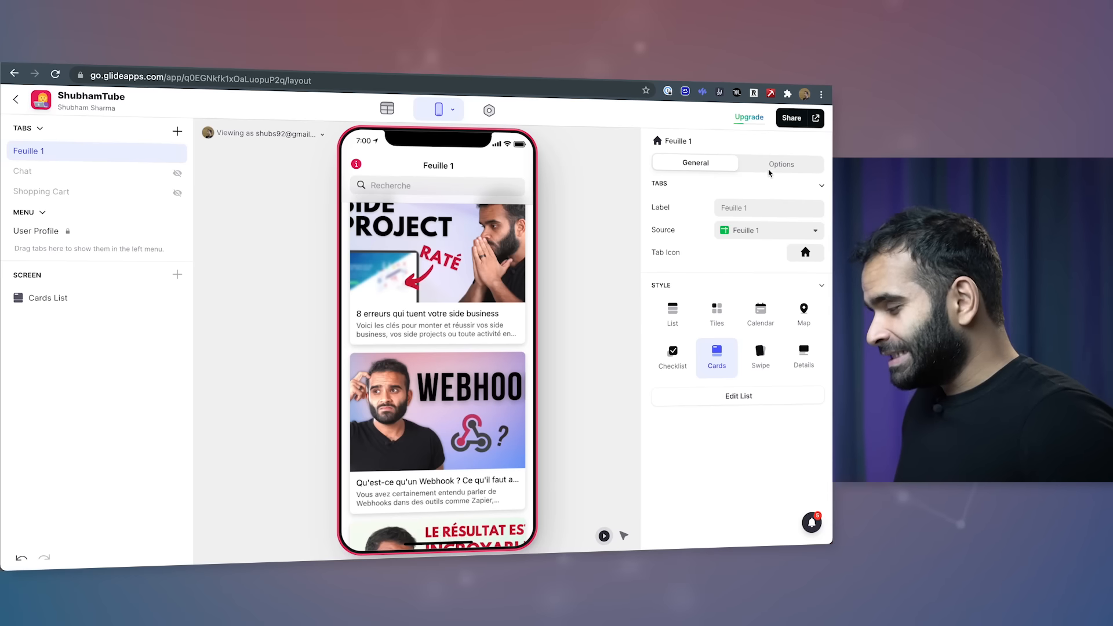
pyautogui.click(770, 171)
pyautogui.click(700, 162)
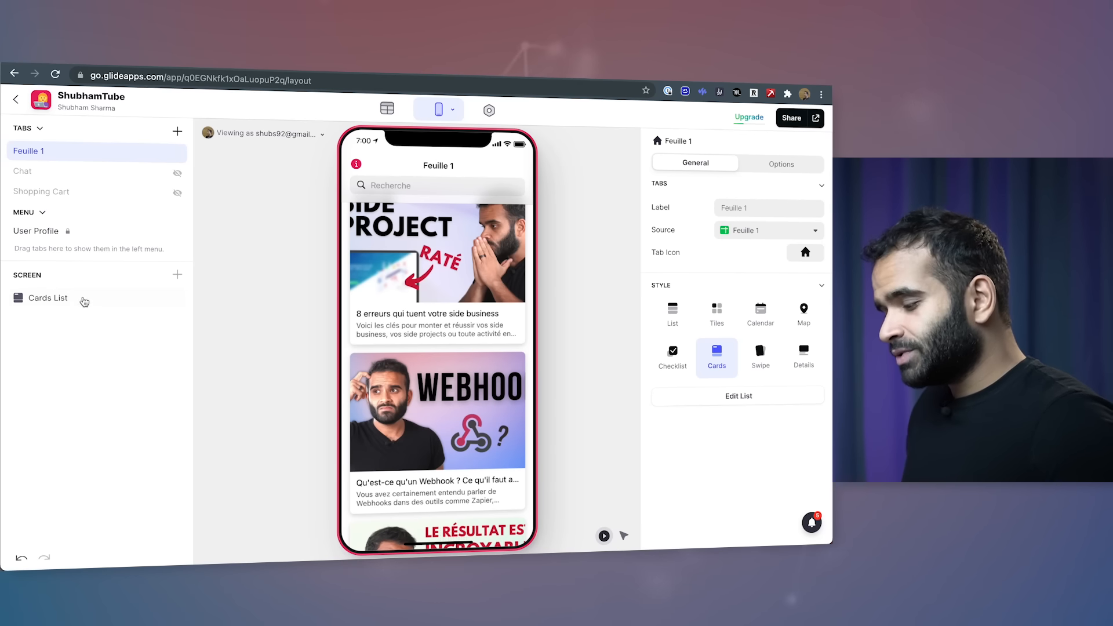
# Add a new tab labelled "Mes favoris" and relabel the Feuille 1 tab as "Acceuil".
pyautogui.click(177, 131)
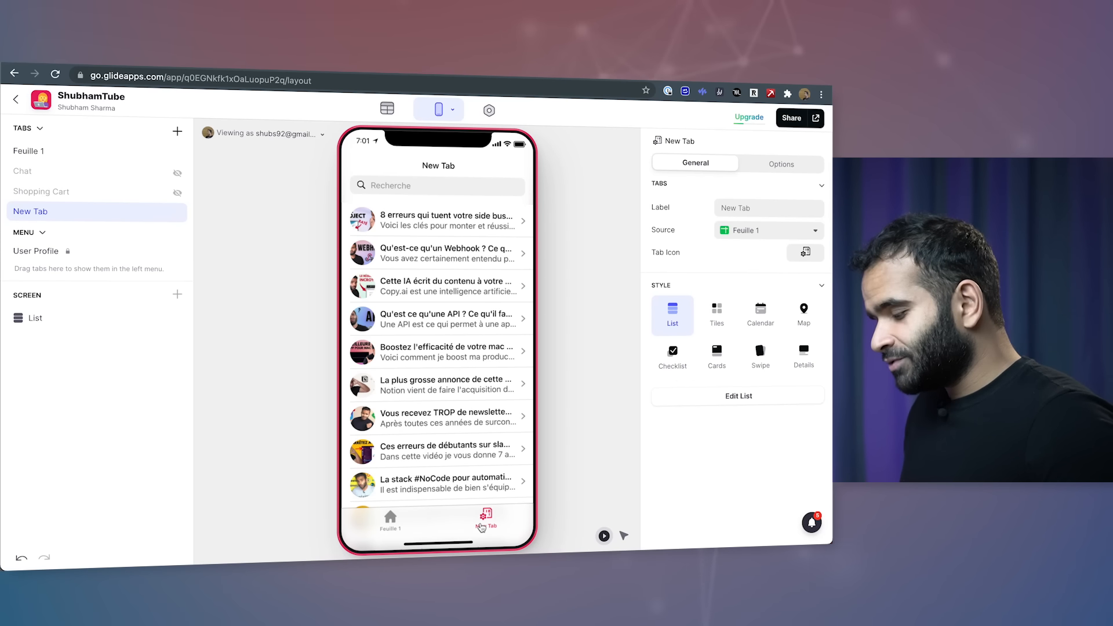
pyautogui.click(390, 520)
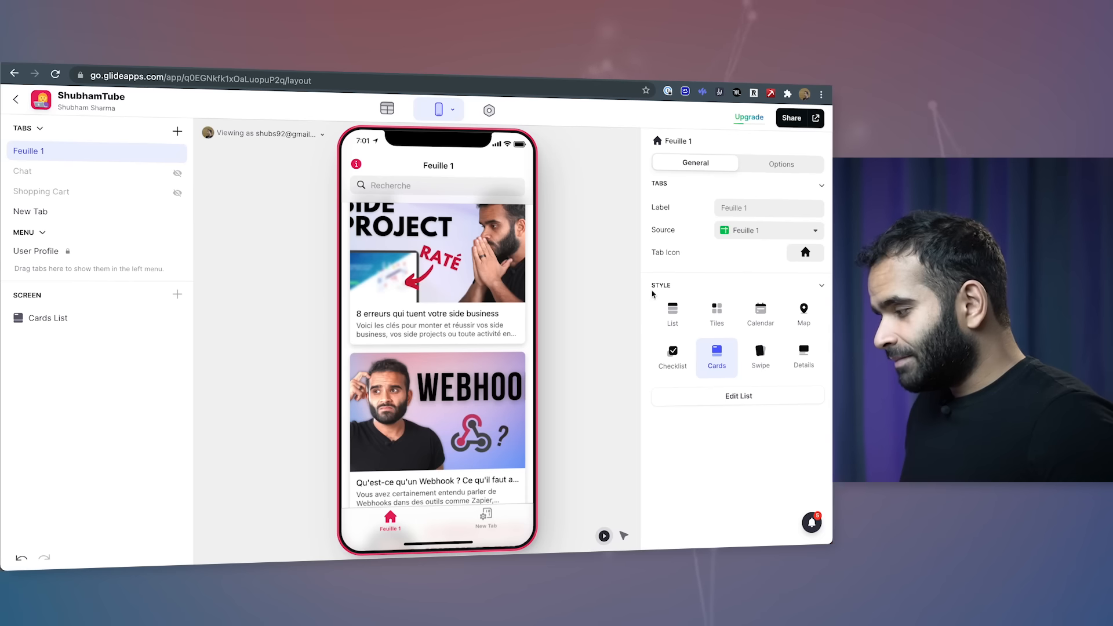
pyautogui.click(761, 211)
pyautogui.write('Acceuil')
pyautogui.click(487, 517)
pyautogui.write('Mes favoris')
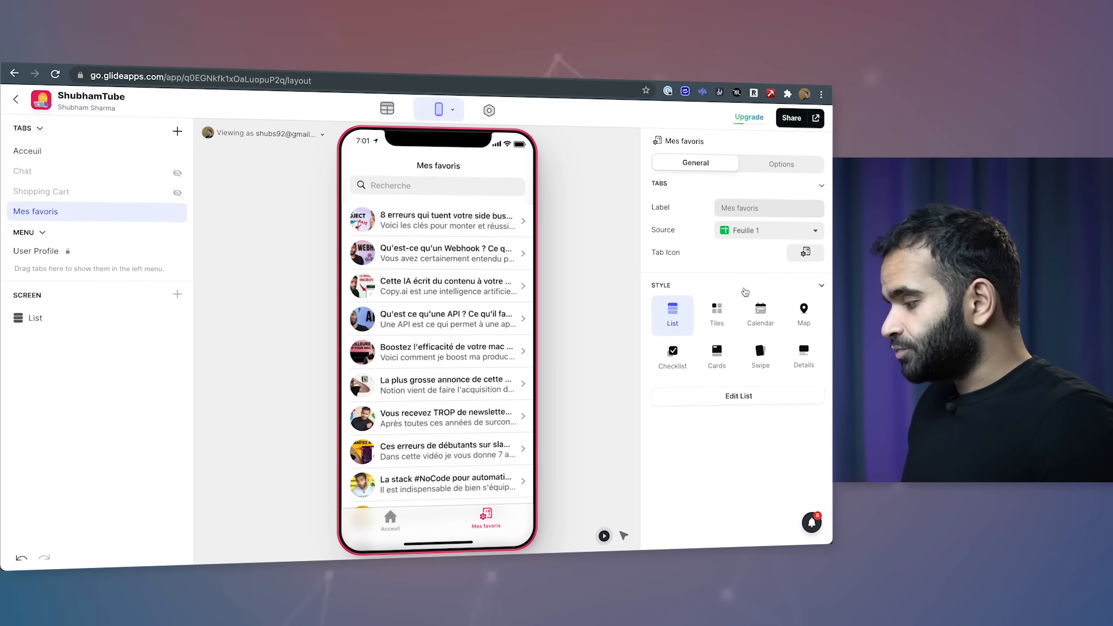
# Search the icons for "heart" and assign one of the heart icons to the Mes favoris tab.
pyautogui.click(800, 252)
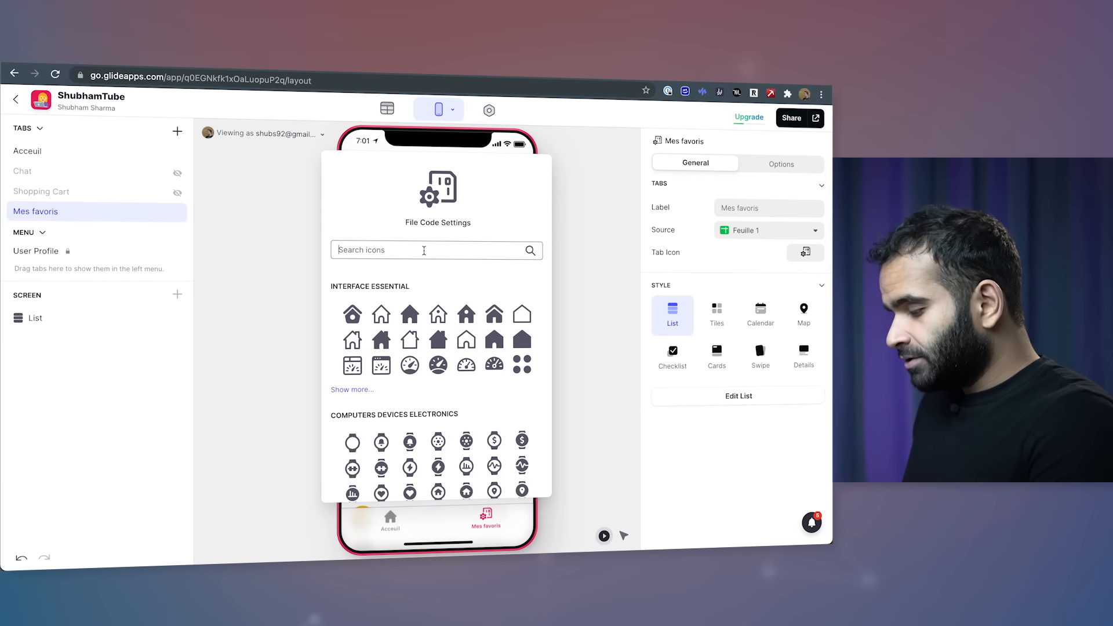
pyautogui.write('heart')
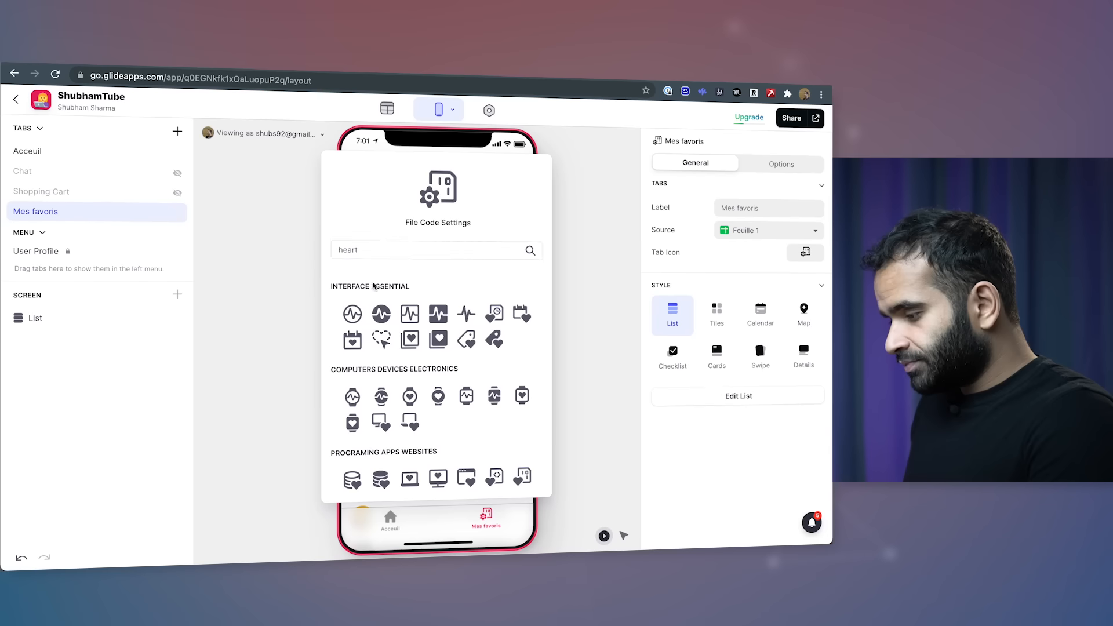
pyautogui.scroll(-3, 432, 447)
pyautogui.click(394, 442)
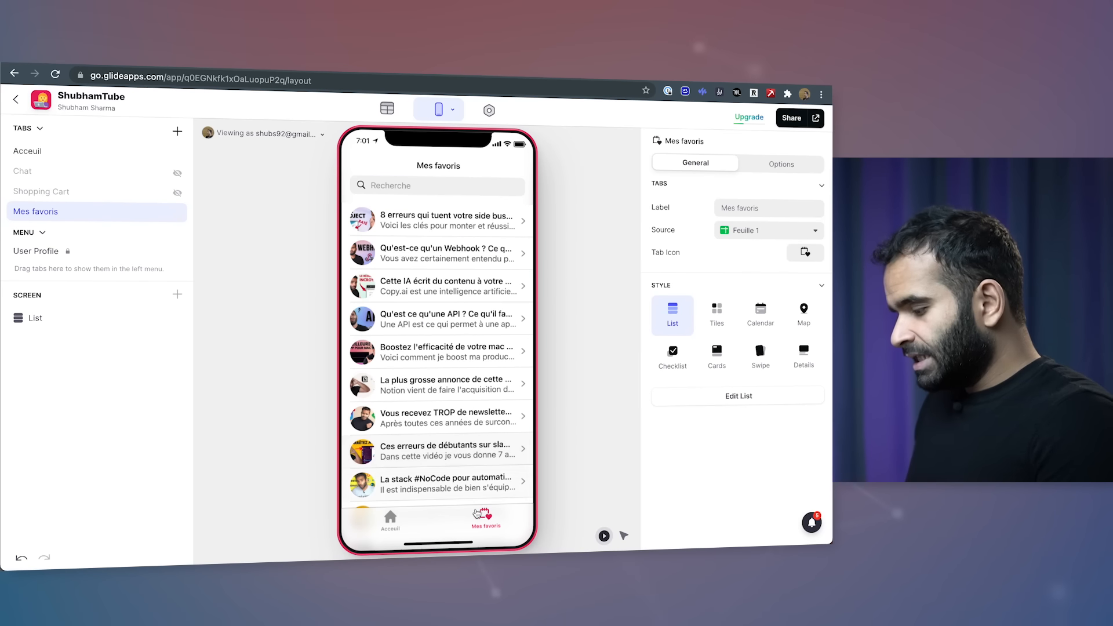
# Check the navigation between the Acceuil and Mes favoris tabs in the preview and look through the favourites list.
pyautogui.click(406, 527)
pyautogui.click(485, 519)
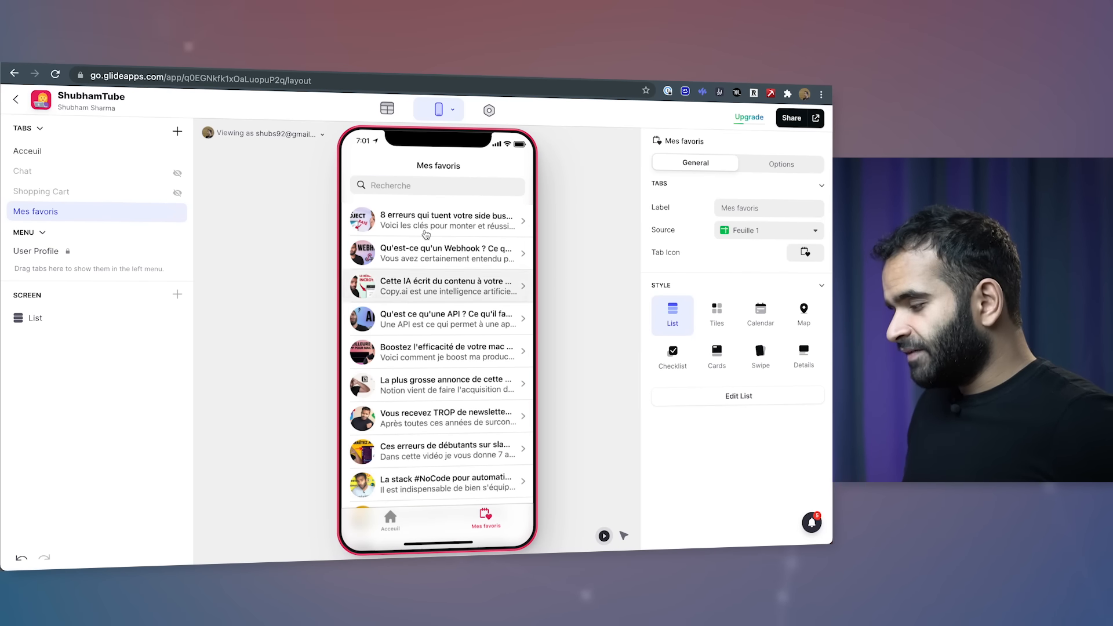
pyautogui.scroll(-3, 429, 222)
pyautogui.scroll(3, 429, 222)
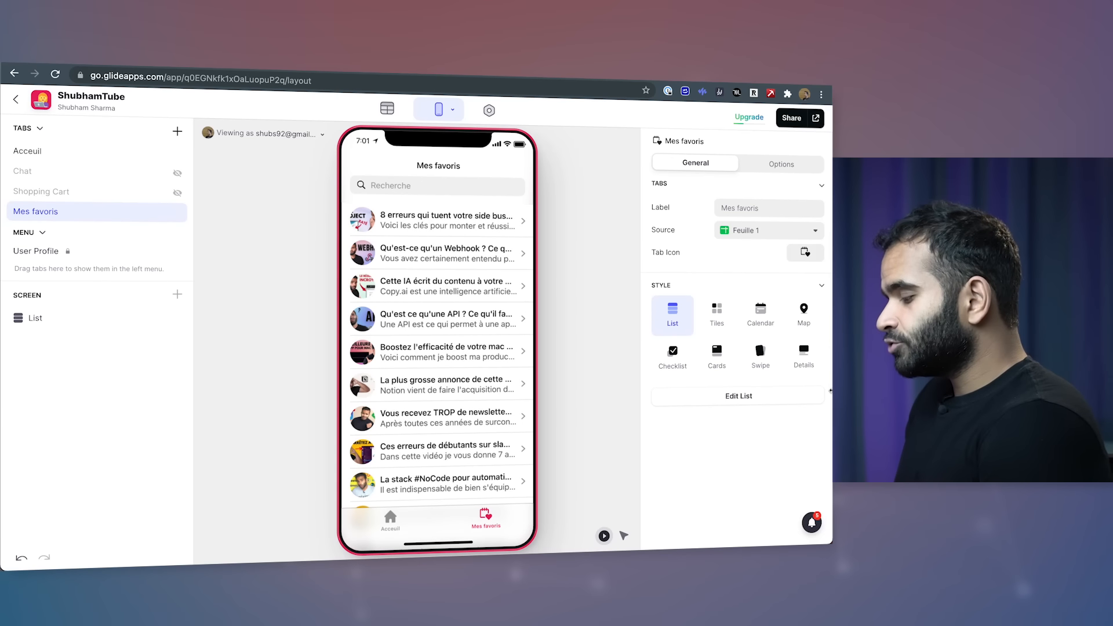
# Change the Mes favoris tab to the Calendar style and view 27 September 2021 in the preview.
pyautogui.click(810, 367)
pyautogui.click(757, 328)
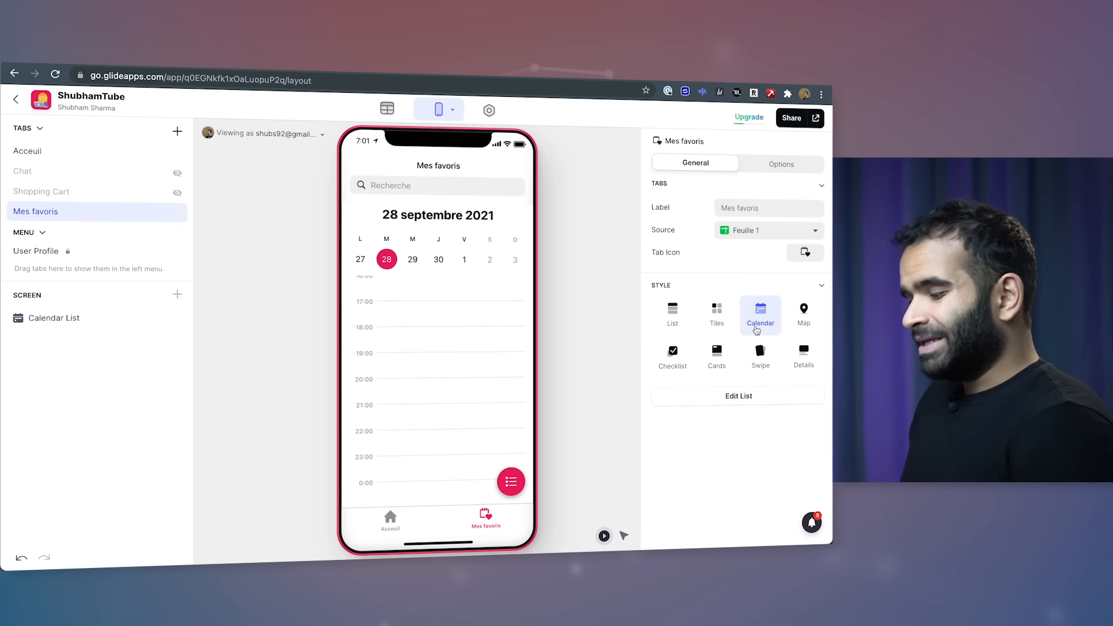
pyautogui.scroll(5, 453, 380)
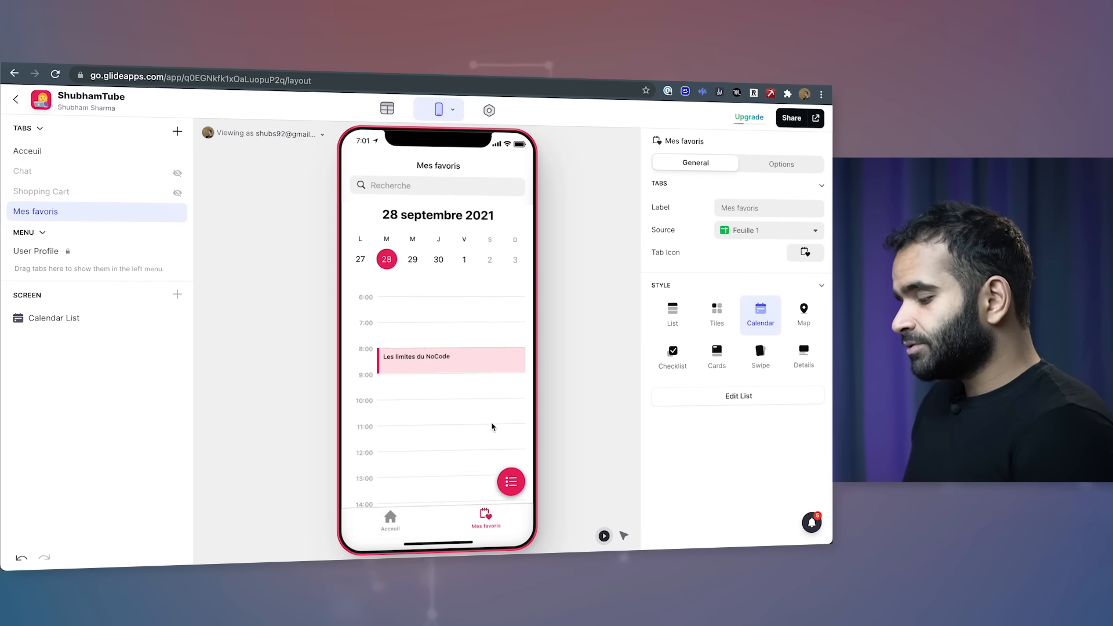
pyautogui.click(359, 260)
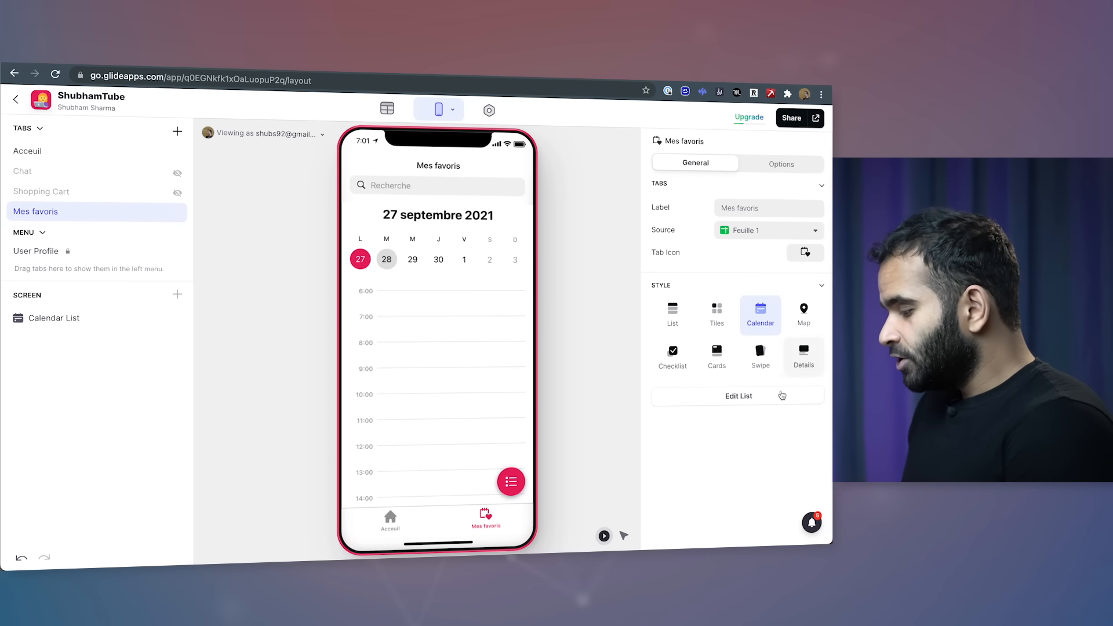
# Try the calendar default view in the Calendar List settings and switch back to the list view.
pyautogui.click(770, 399)
pyautogui.scroll(-3, 747, 348)
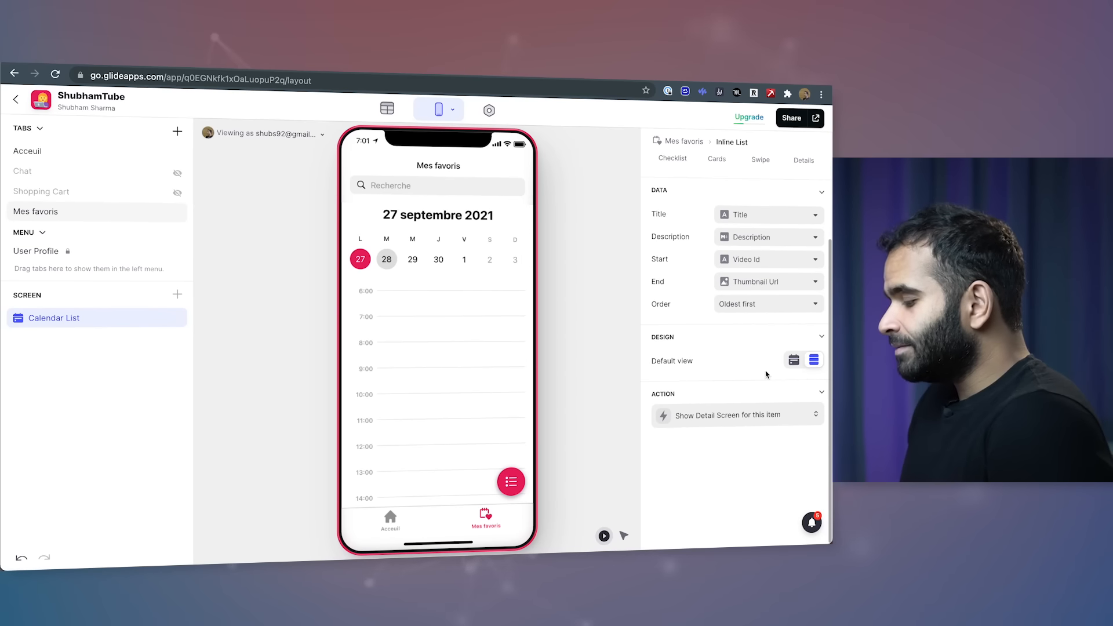
pyautogui.click(794, 360)
pyautogui.click(814, 359)
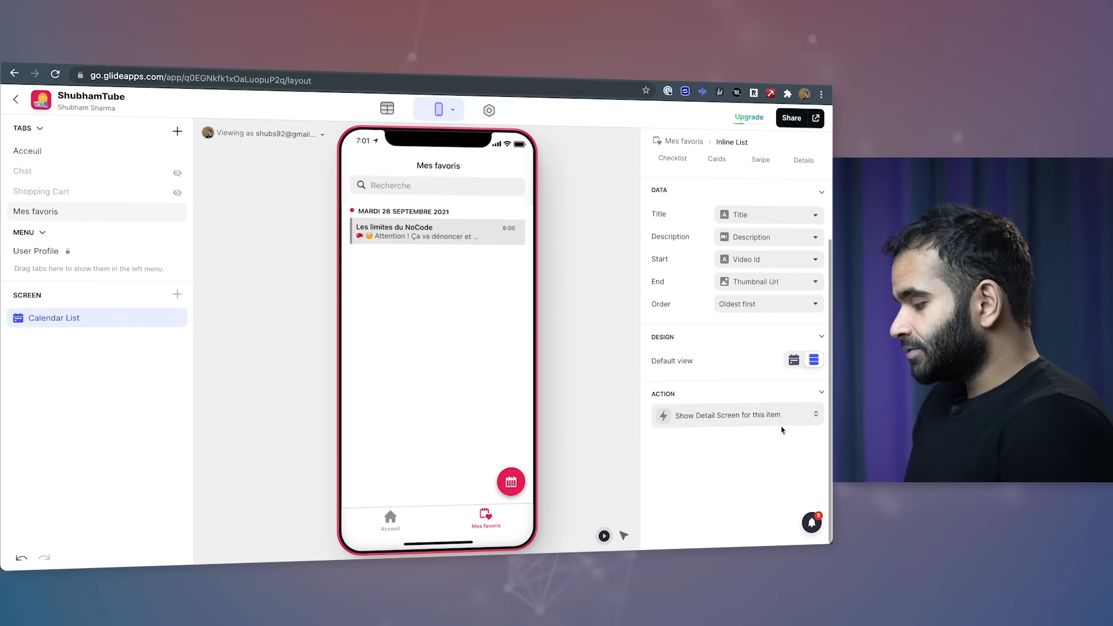
# Look at the Feuille 1 data table, and return to the dashboard to browse the existing apps and templates.
pyautogui.click(387, 109)
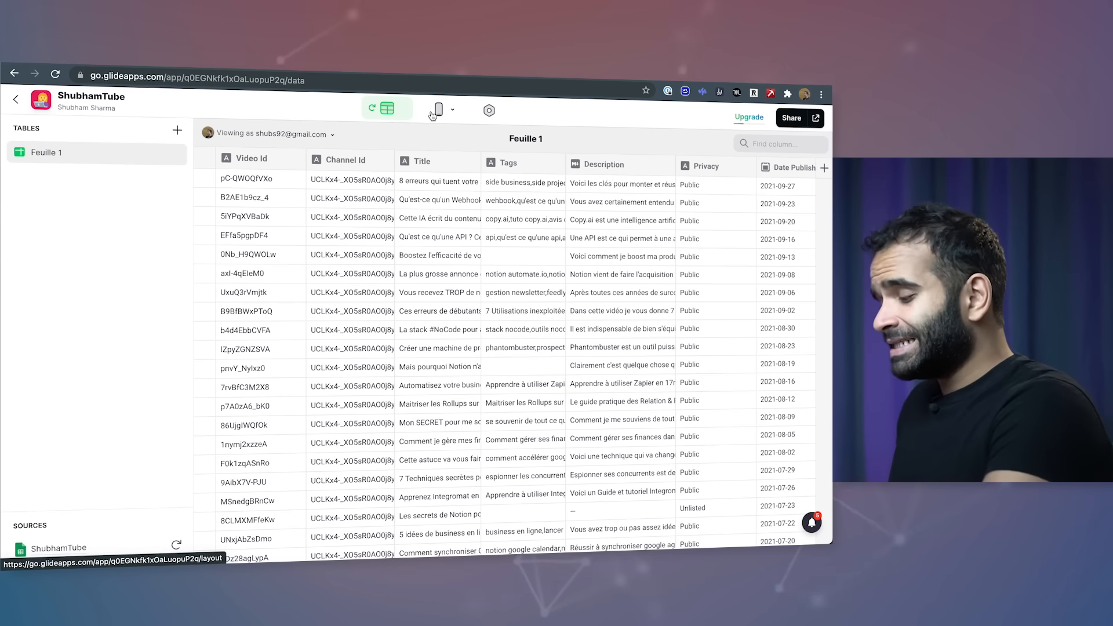
pyautogui.click(437, 110)
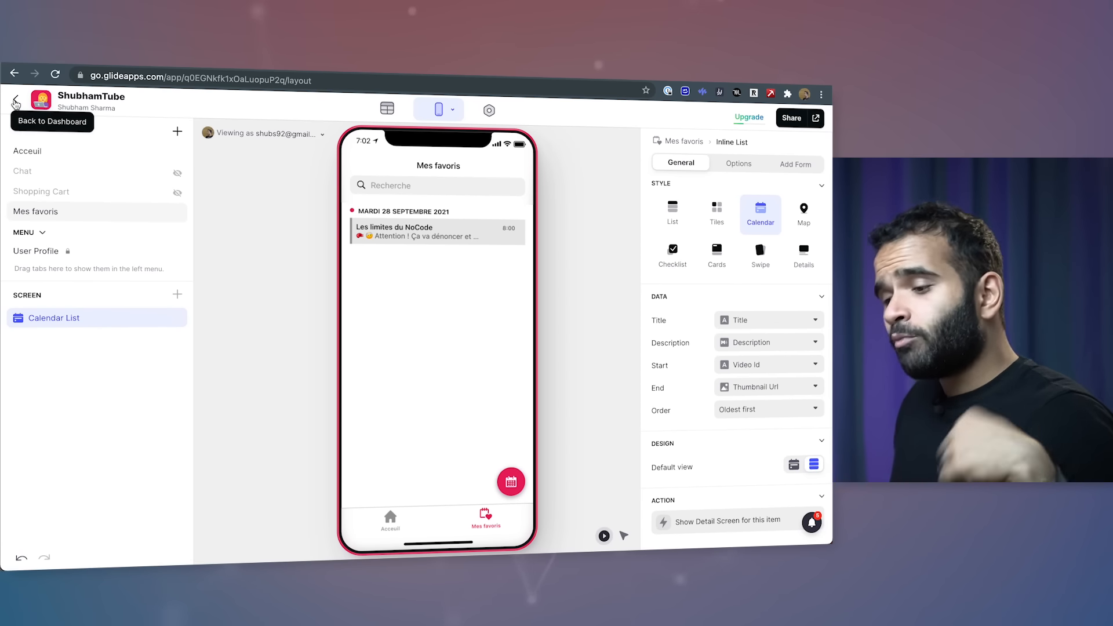
pyautogui.click(15, 101)
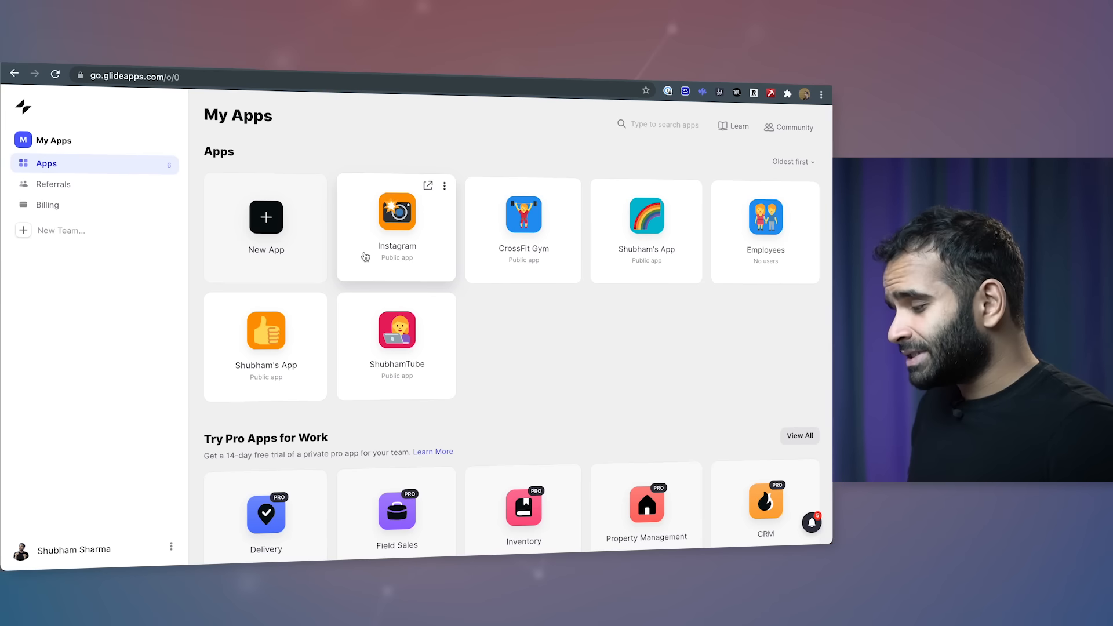
pyautogui.scroll(-4, 564, 373)
pyautogui.scroll(4, 564, 374)
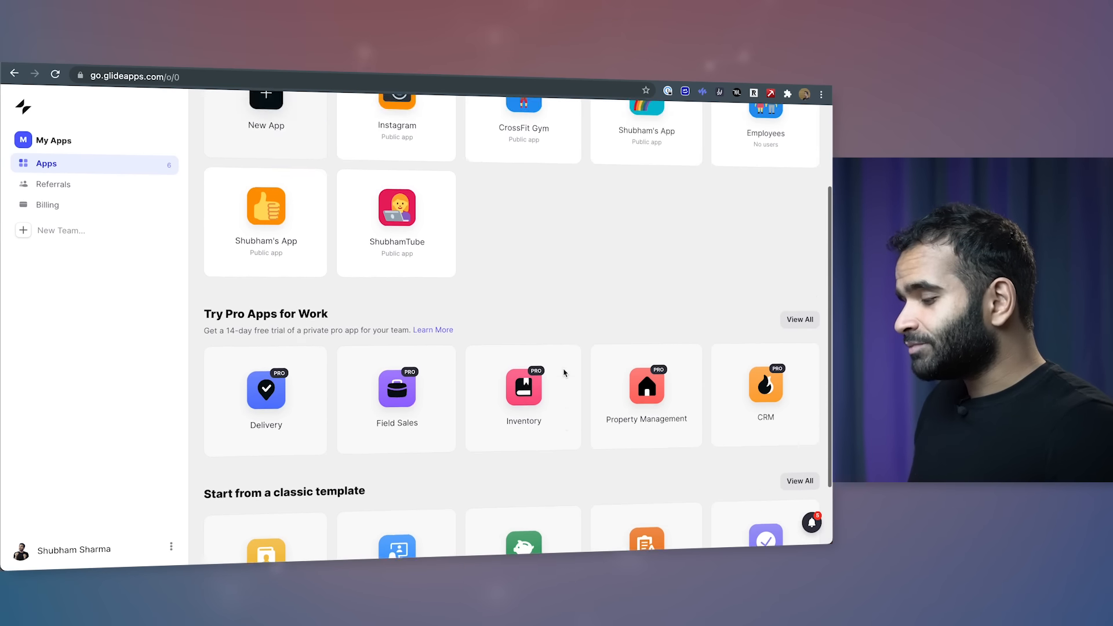